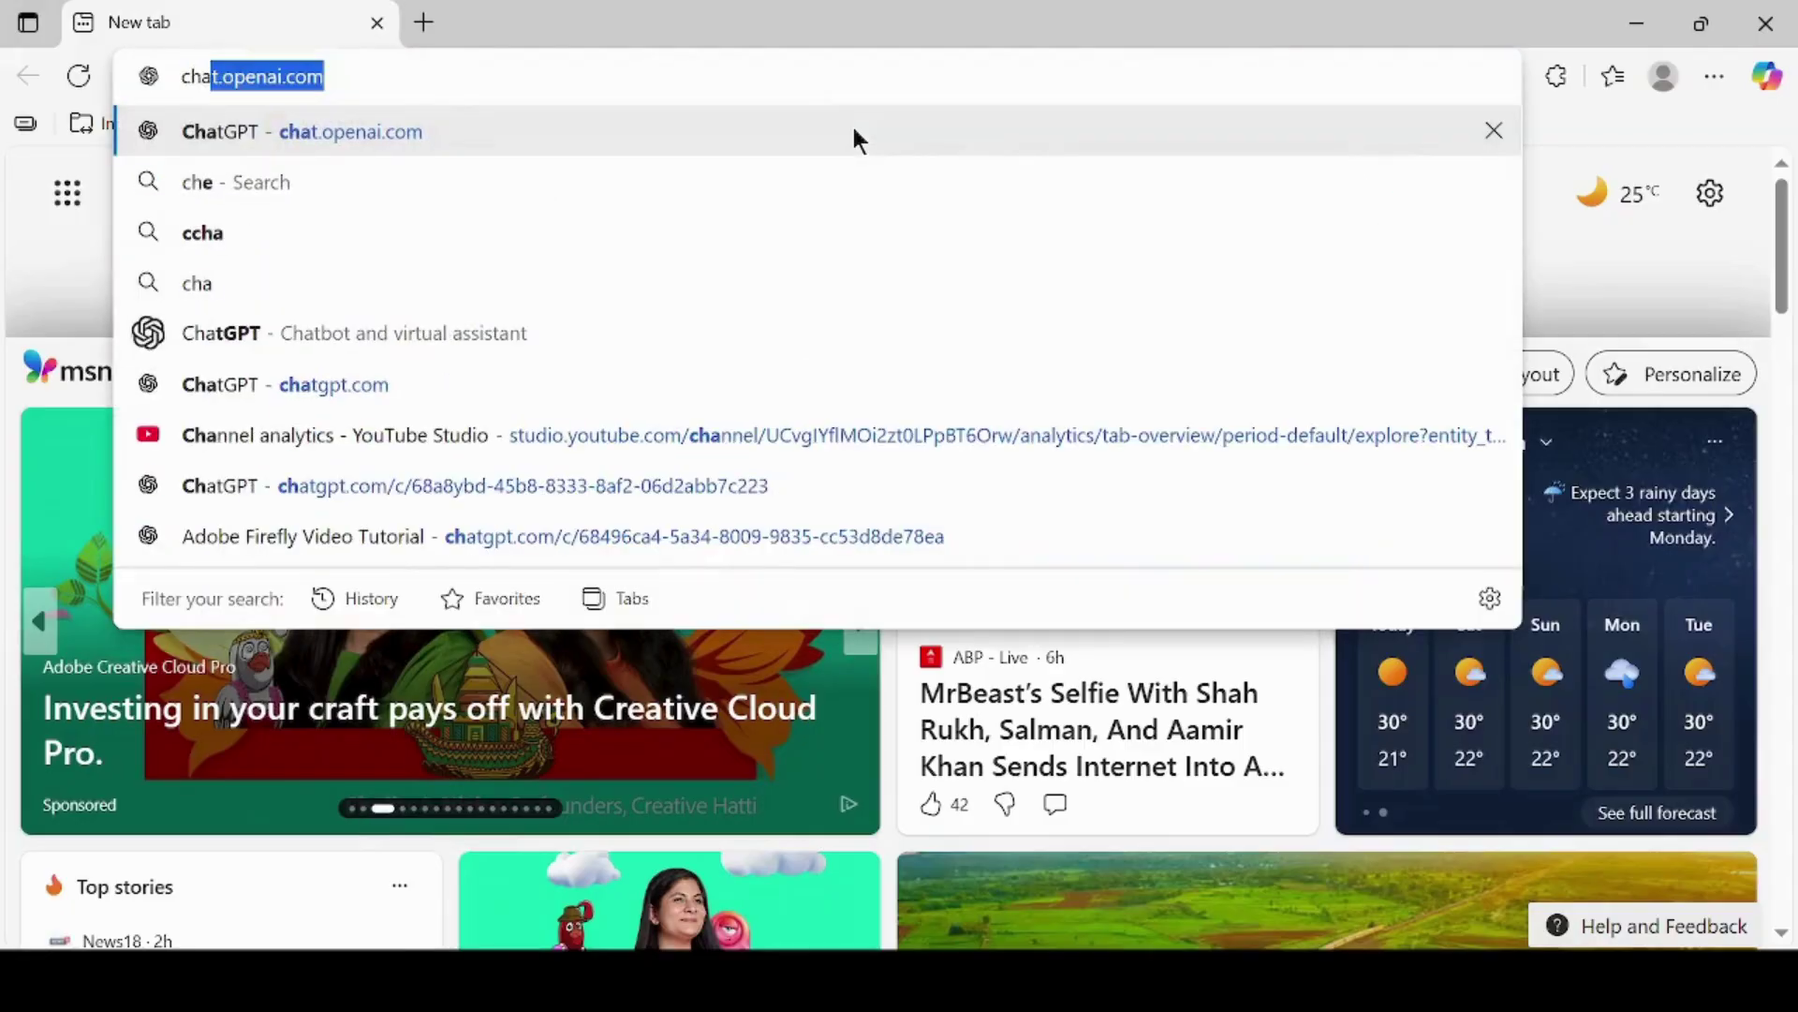
On chatgpt.com, send the request for an action-scene image prompt plus an animation prompt
{"action": "key", "text": "Return"}
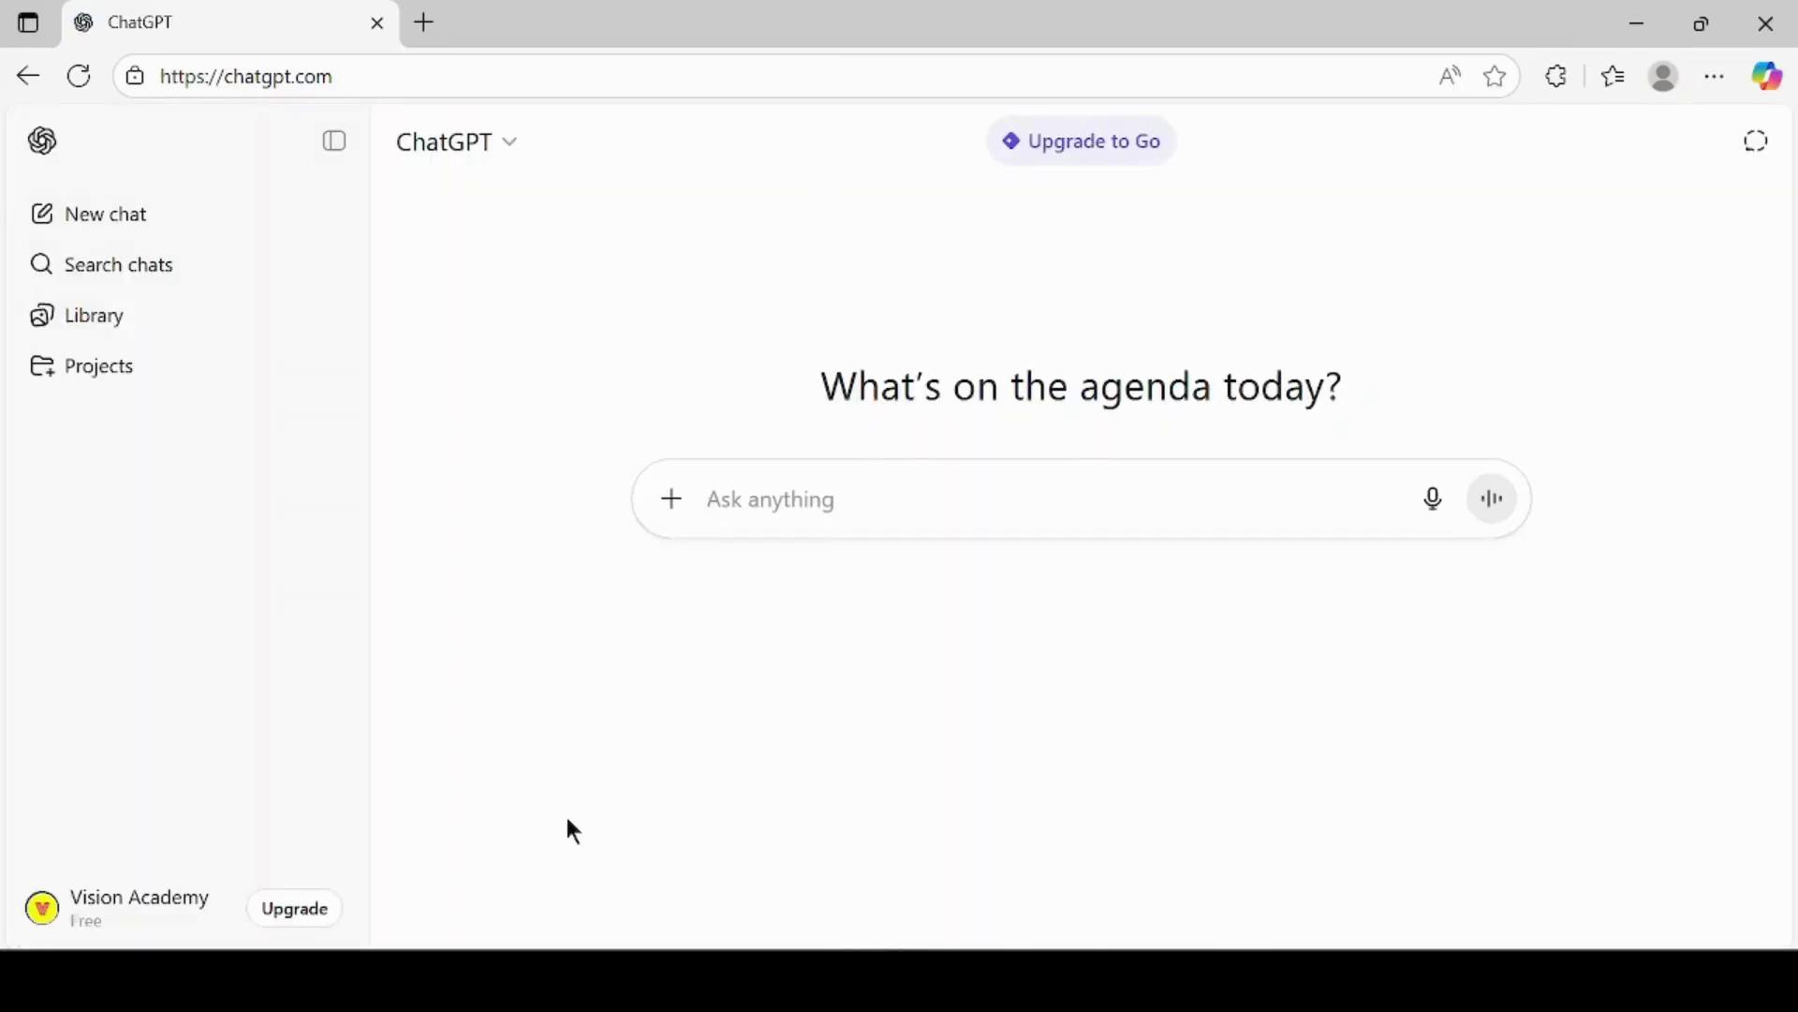
{"action": "left_click", "coordinate": [154, 908]}
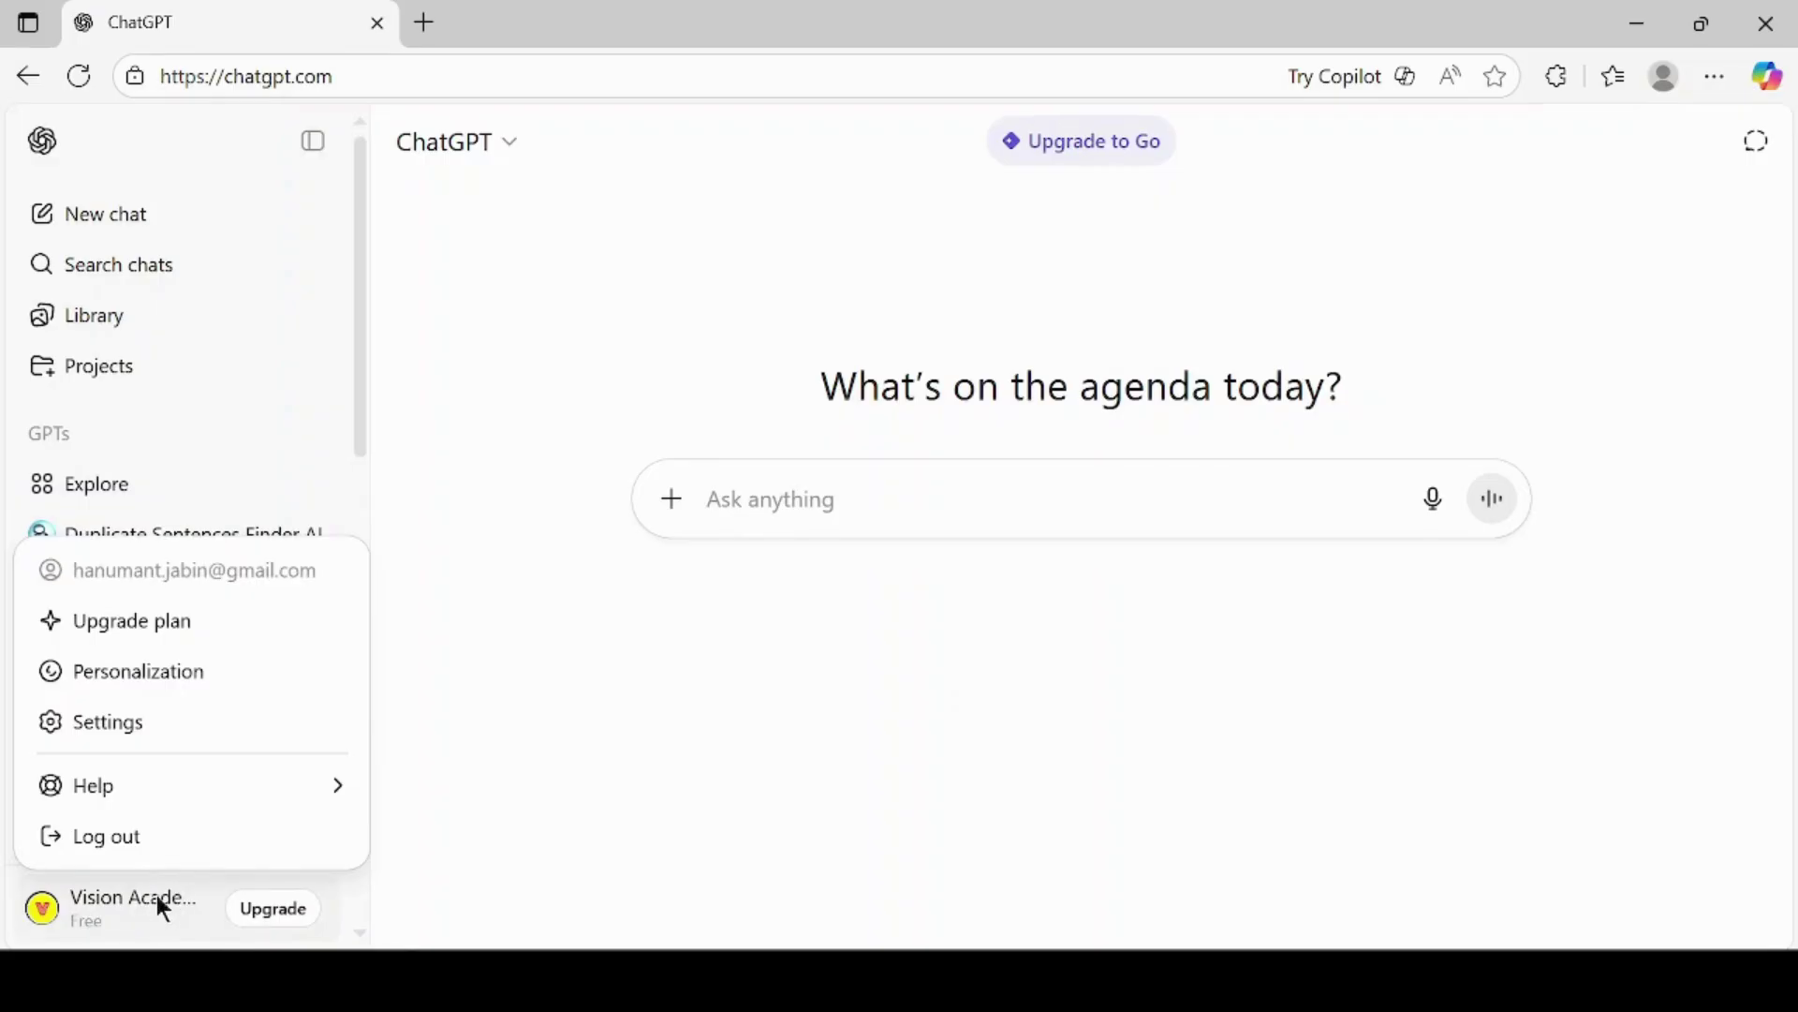
{"action": "left_click", "coordinate": [872, 695]}
{"action": "type", "text": "give me the prompt to generate a Hollywood-style movie action scene image and prompt to generate a video of this image."}
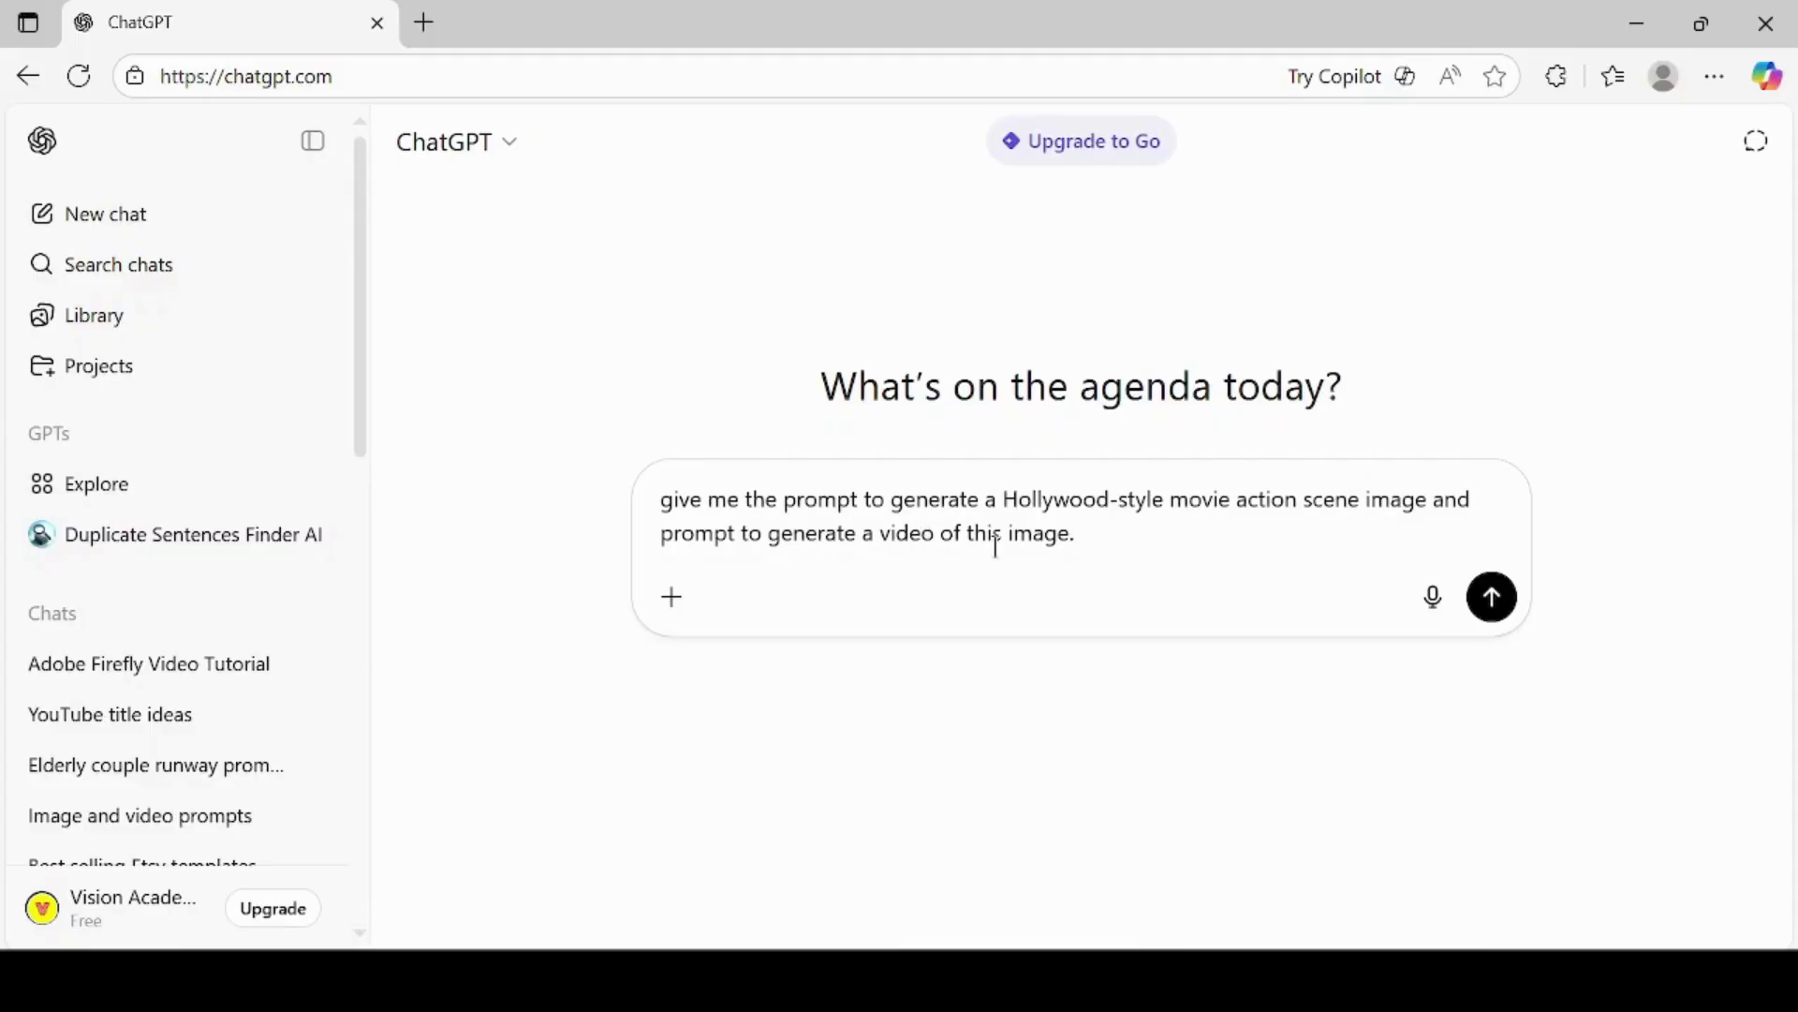
{"action": "left_click", "coordinate": [1504, 602]}
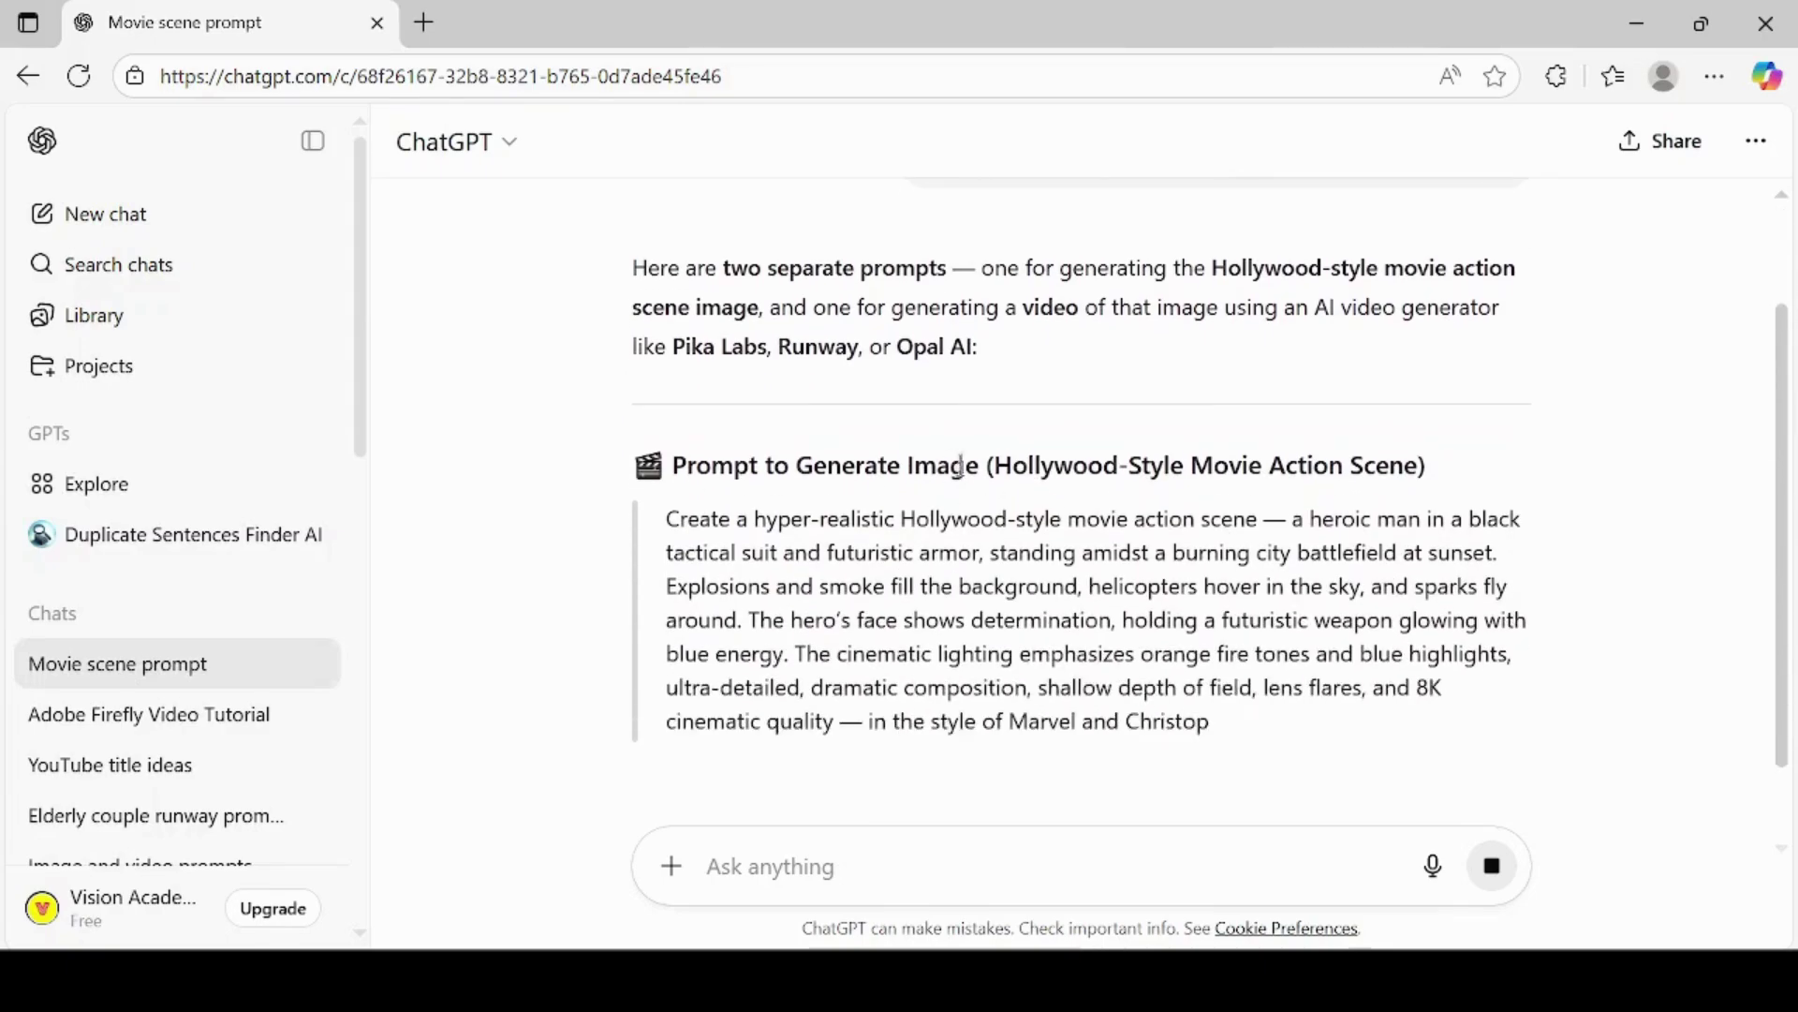
{"action": "scroll", "coordinate": [1010, 602], "scroll_direction": "down", "scroll_amount": 1}
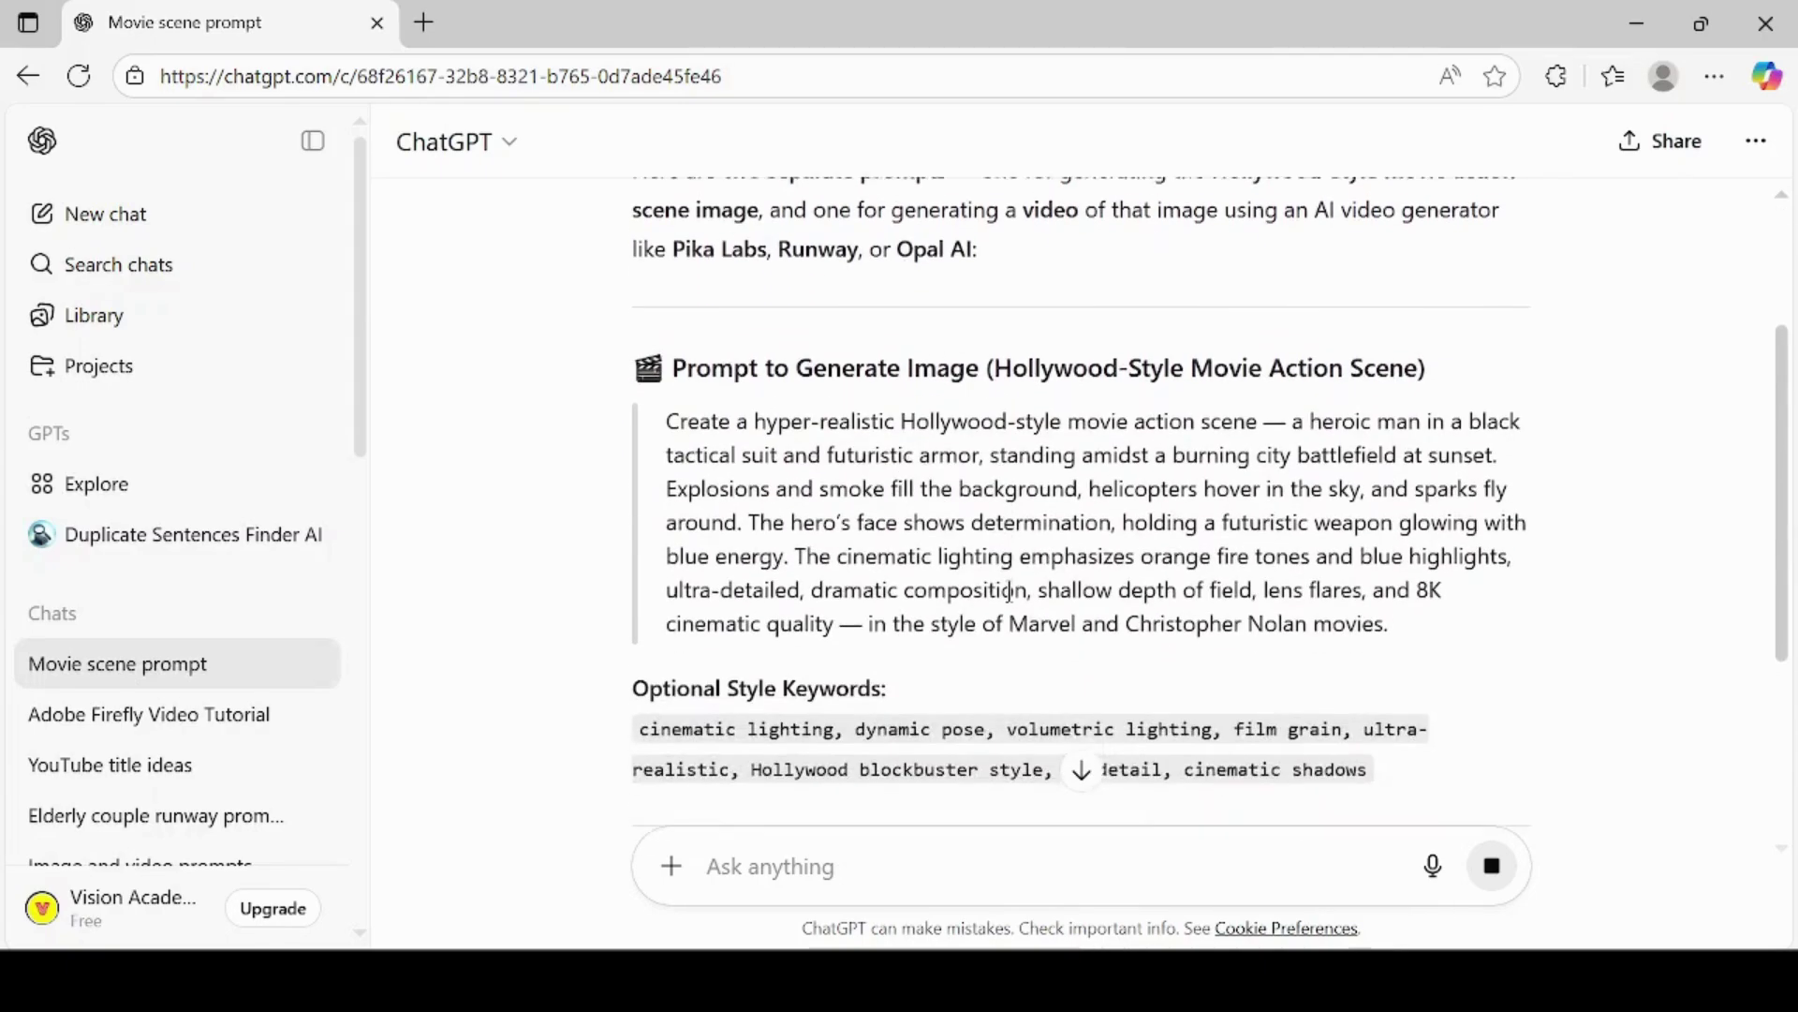
{"action": "scroll", "coordinate": [1009, 602], "scroll_direction": "down", "scroll_amount": 2}
{"action": "scroll", "coordinate": [1010, 602], "scroll_direction": "down", "scroll_amount": 2}
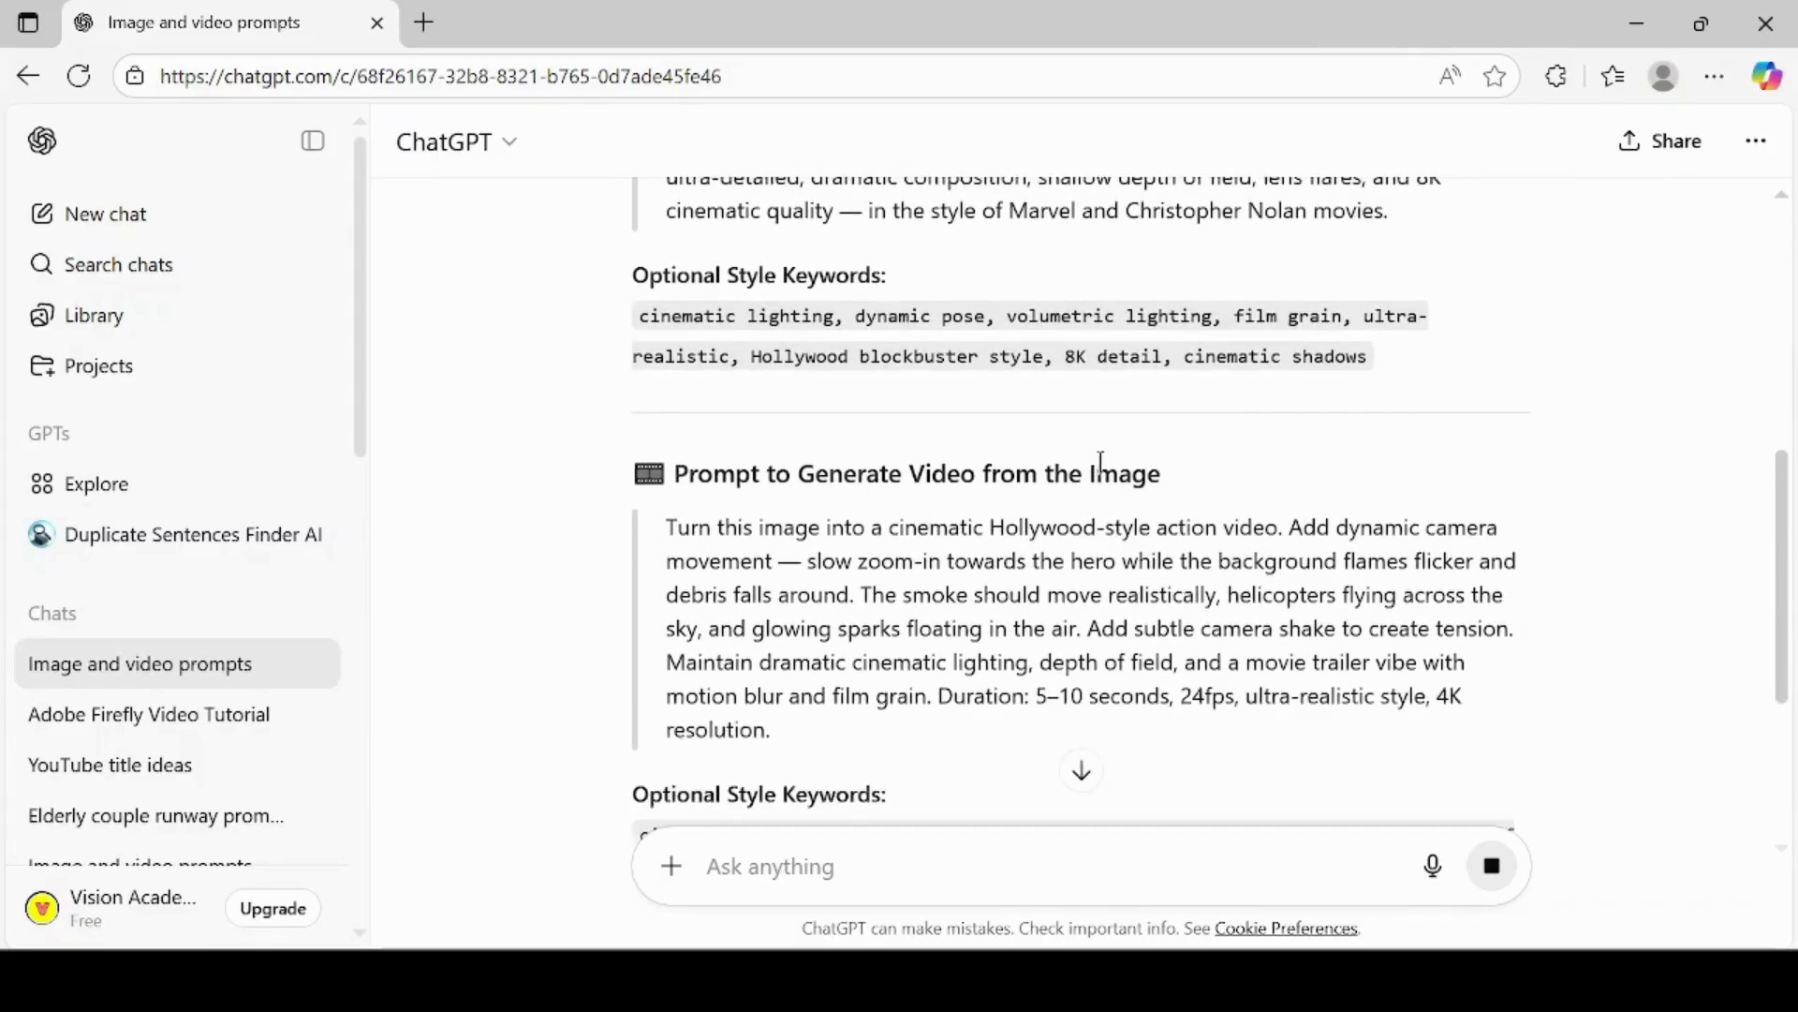
{"action": "scroll", "coordinate": [1058, 546], "scroll_direction": "down", "scroll_amount": 1}
{"action": "scroll", "coordinate": [1057, 545], "scroll_direction": "down", "scroll_amount": 1}
{"action": "scroll", "coordinate": [1058, 546], "scroll_direction": "down", "scroll_amount": 1}
{"action": "scroll", "coordinate": [1056, 545], "scroll_direction": "up", "scroll_amount": 3}
{"action": "scroll", "coordinate": [1059, 545], "scroll_direction": "up", "scroll_amount": 2}
{"action": "scroll", "coordinate": [1058, 545], "scroll_direction": "up", "scroll_amount": 2}
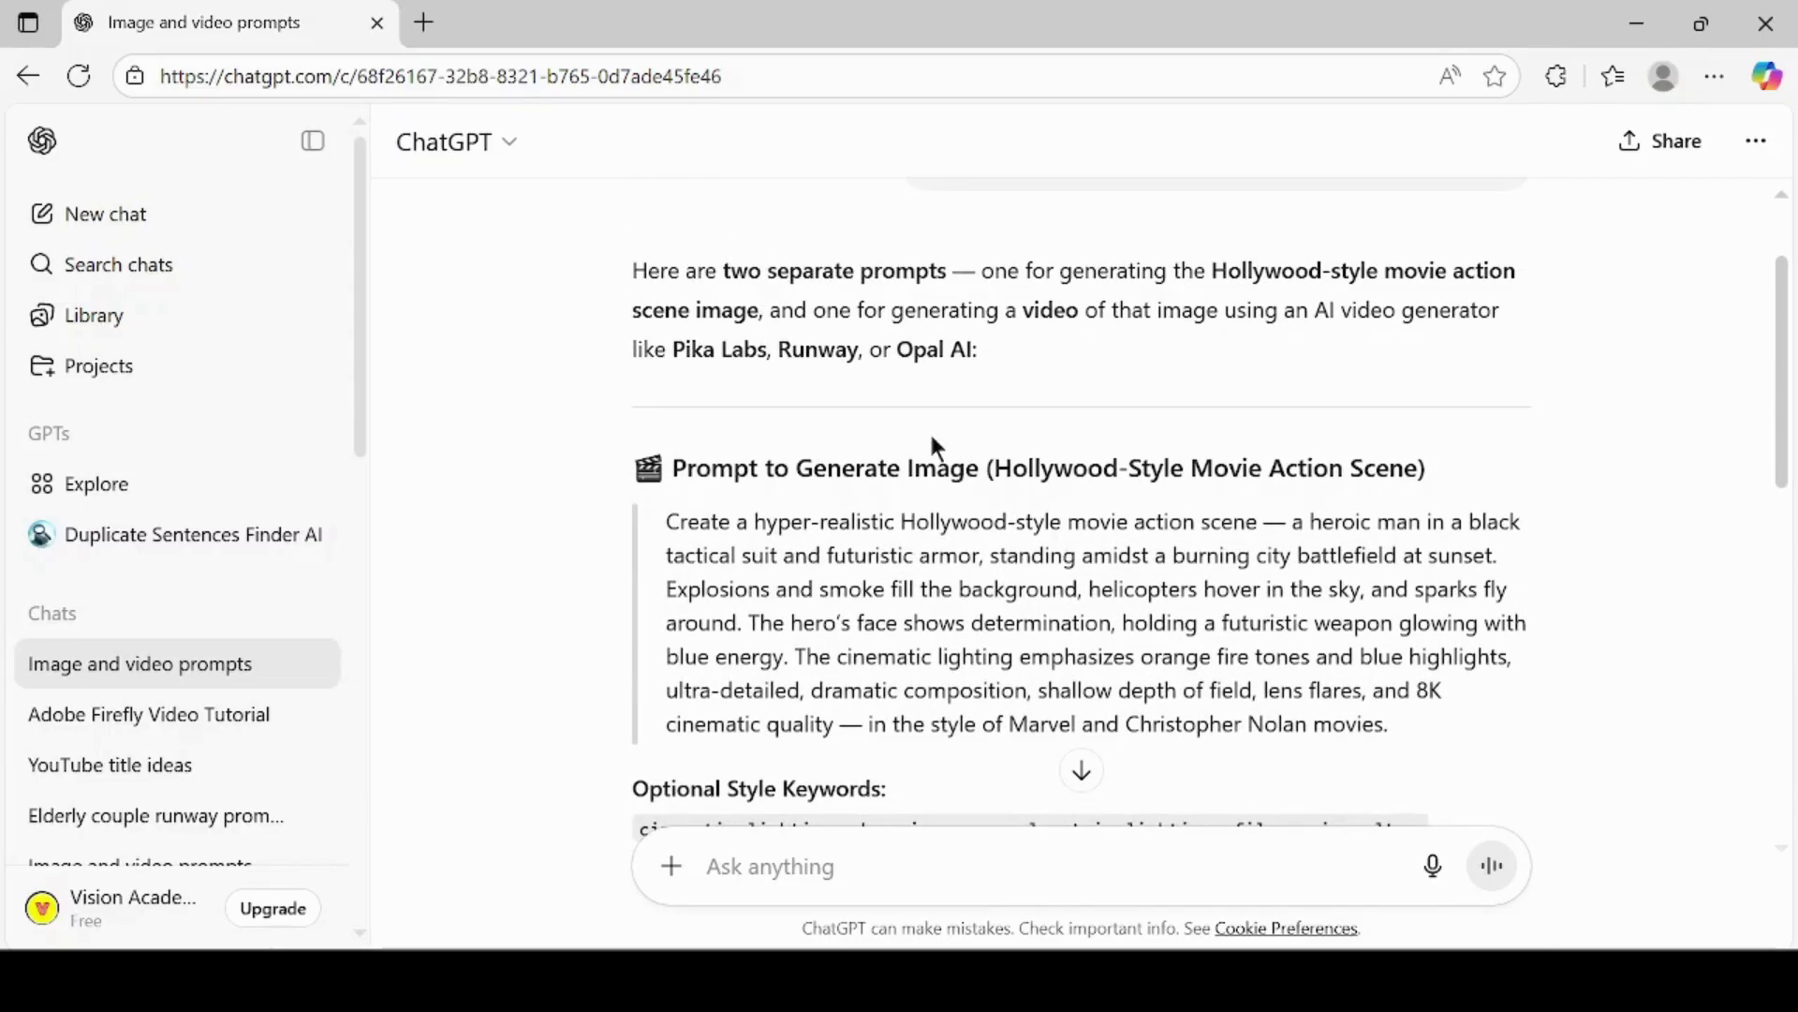
{"action": "scroll", "coordinate": [1064, 559], "scroll_direction": "down", "scroll_amount": 1}
{"action": "scroll", "coordinate": [1063, 558], "scroll_direction": "up", "scroll_amount": 1}
{"action": "scroll", "coordinate": [1064, 558], "scroll_direction": "down", "scroll_amount": 1}
{"action": "scroll", "coordinate": [1065, 558], "scroll_direction": "up", "scroll_amount": 1}
{"action": "scroll", "coordinate": [1064, 559], "scroll_direction": "down", "scroll_amount": 1}
{"action": "scroll", "coordinate": [1064, 558], "scroll_direction": "up", "scroll_amount": 1}
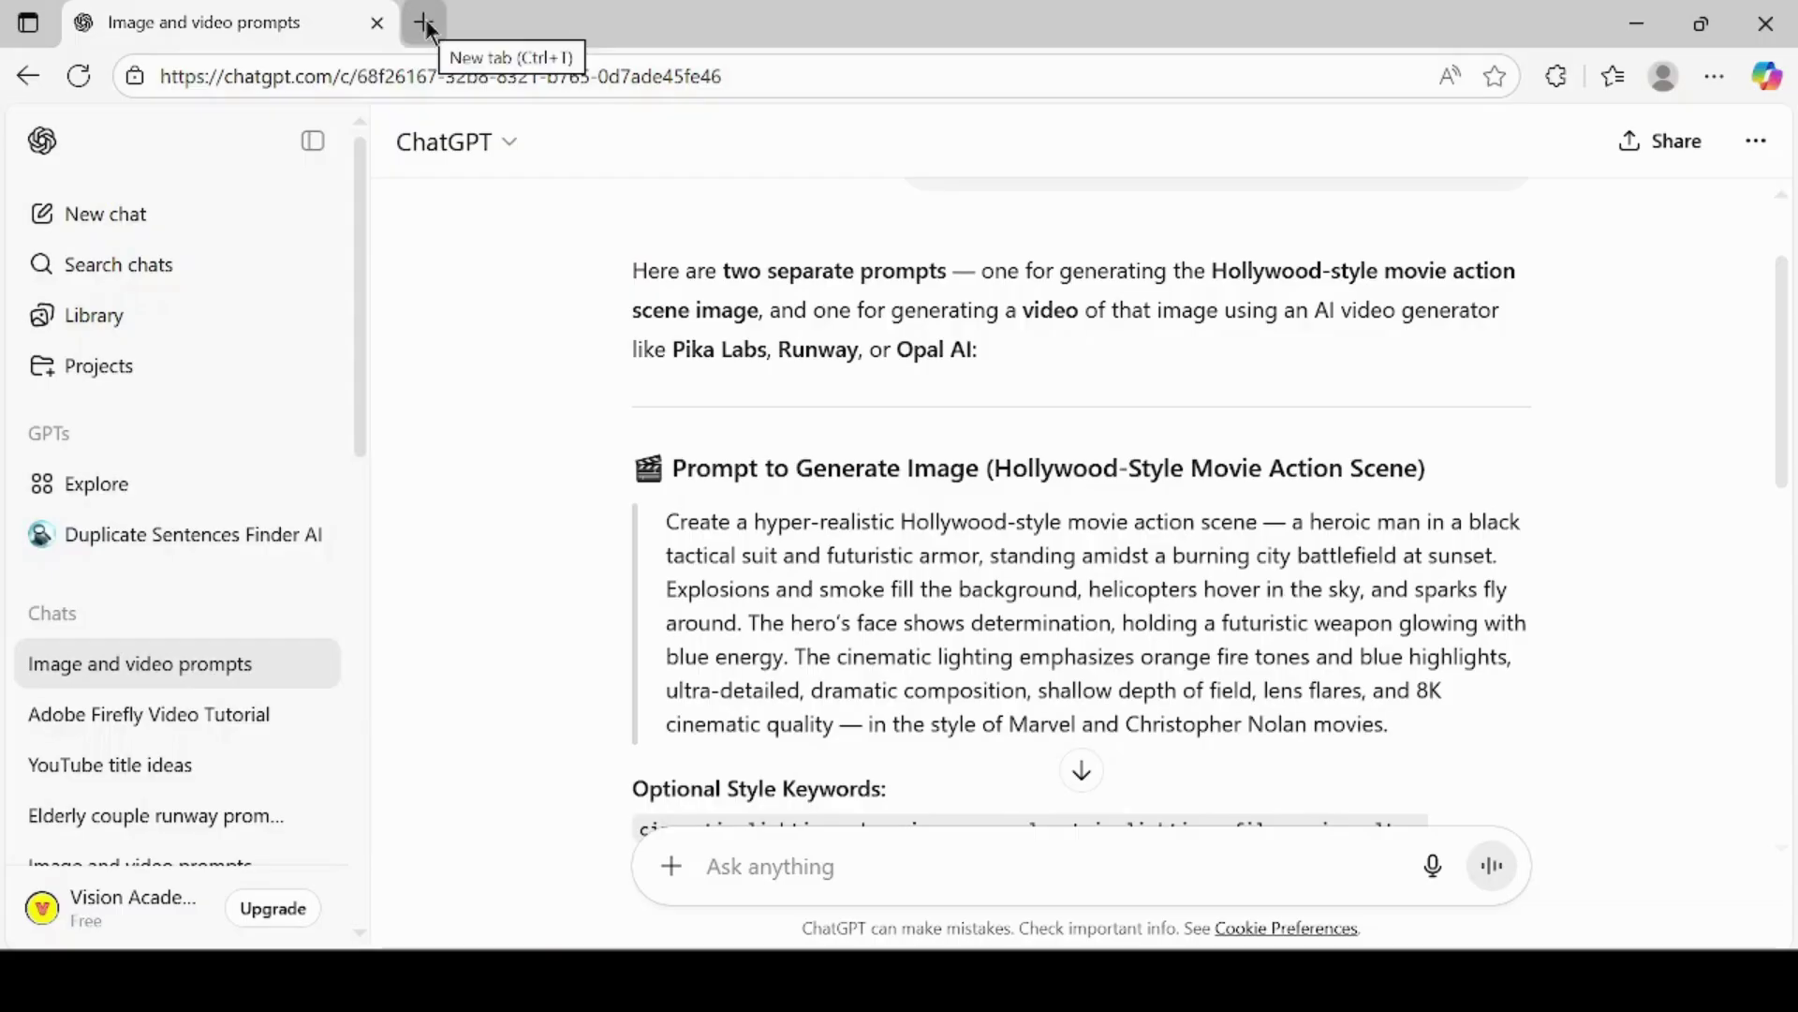
In a new tab, search Google for 'qwen ai' to reach Qwen Chat
{"action": "left_click", "coordinate": [426, 23]}
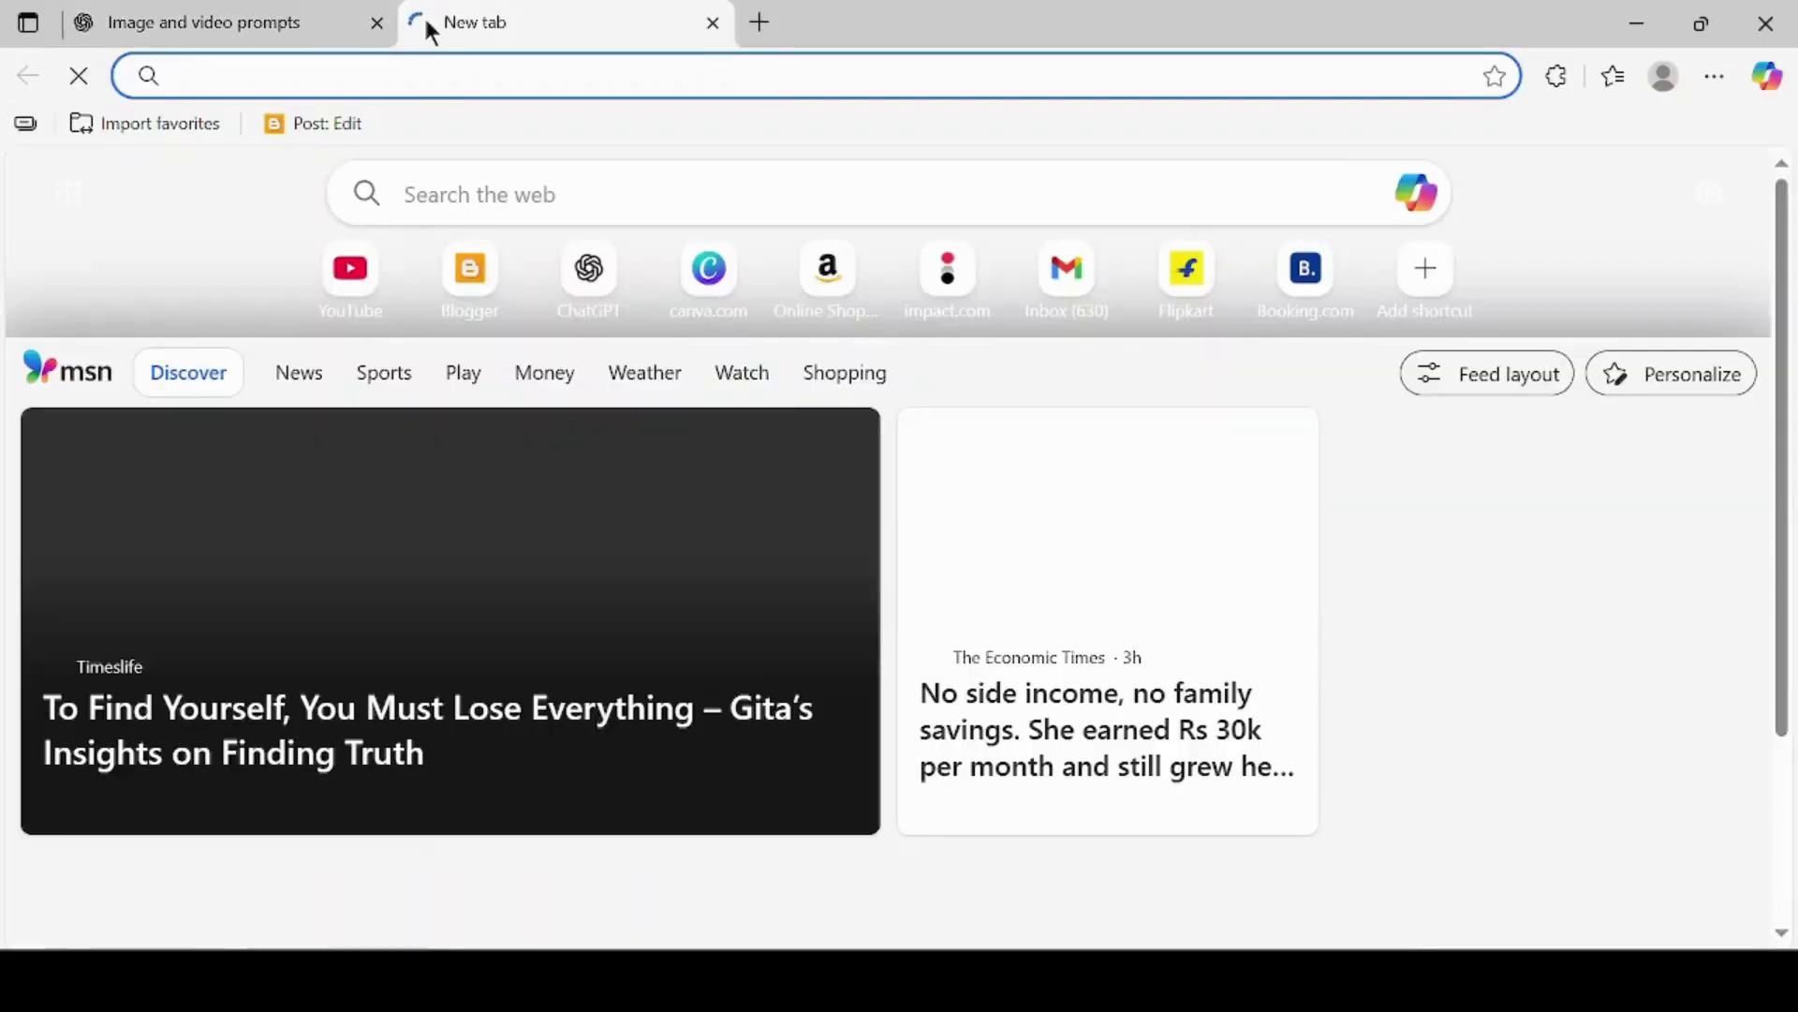
{"action": "type", "text": "google.com"}
{"action": "key", "text": "Return"}
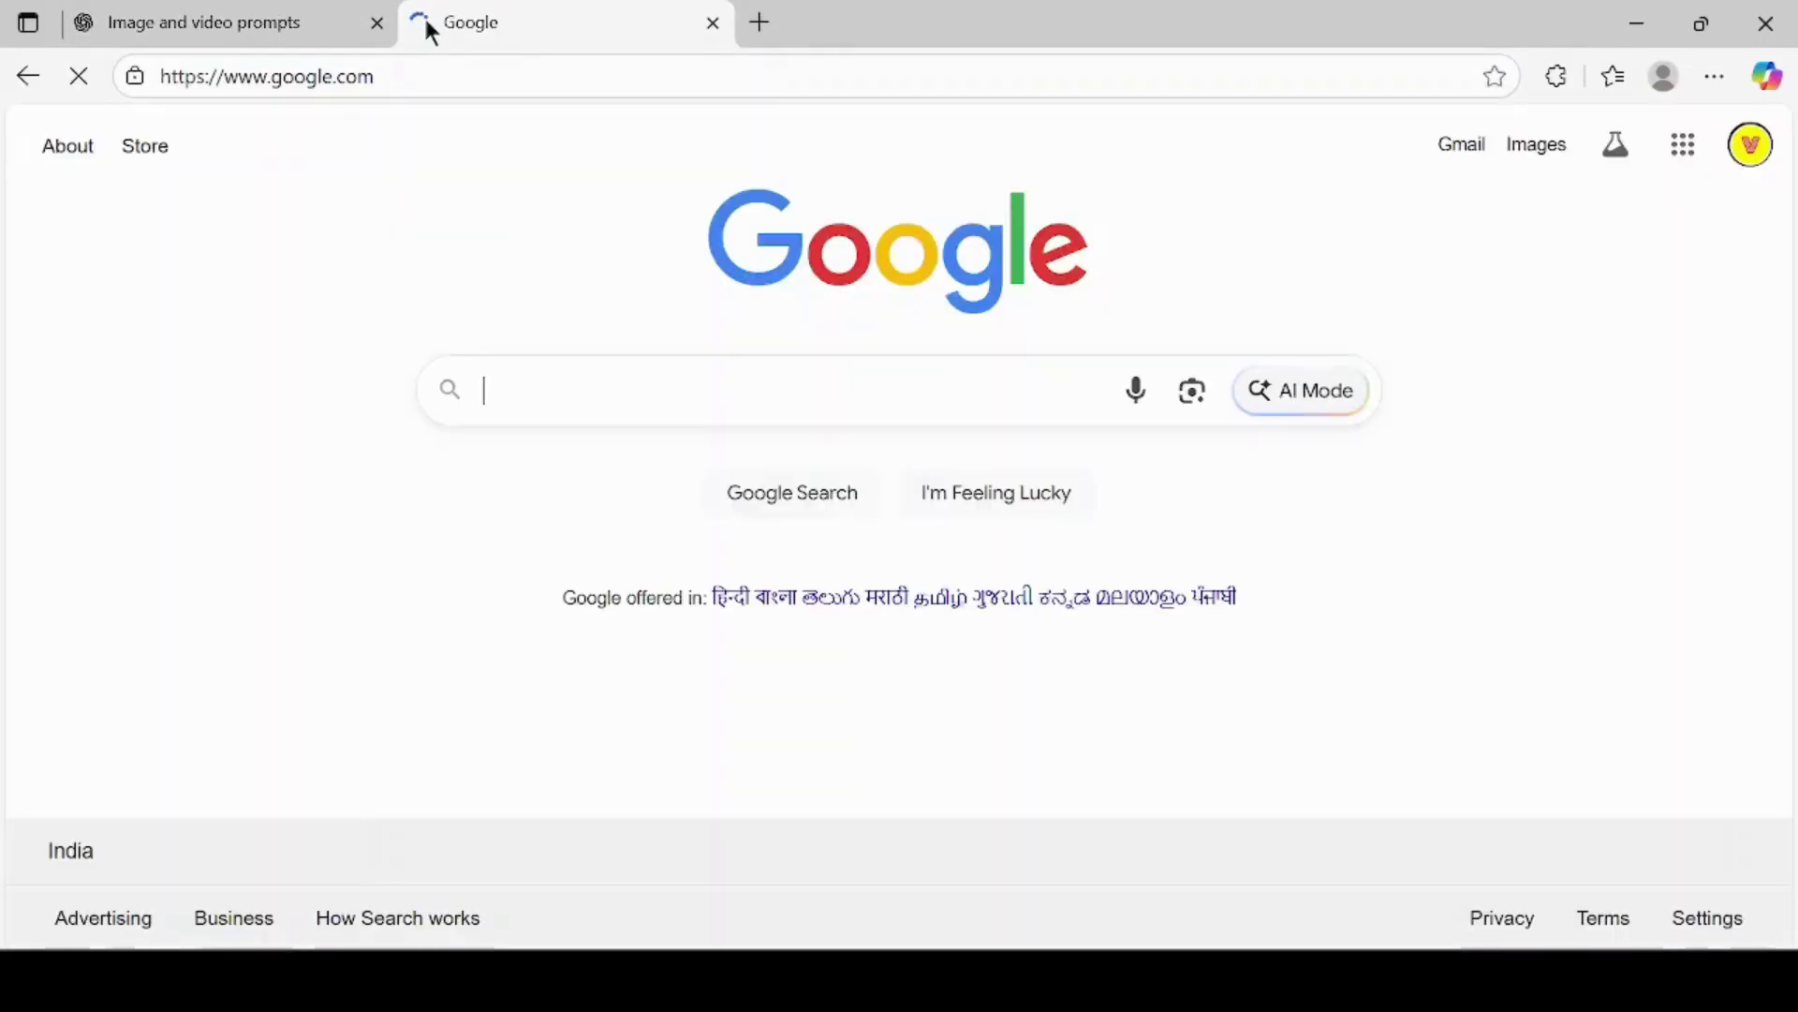
{"action": "type", "text": "qwen"}
{"action": "key", "text": "Down"}
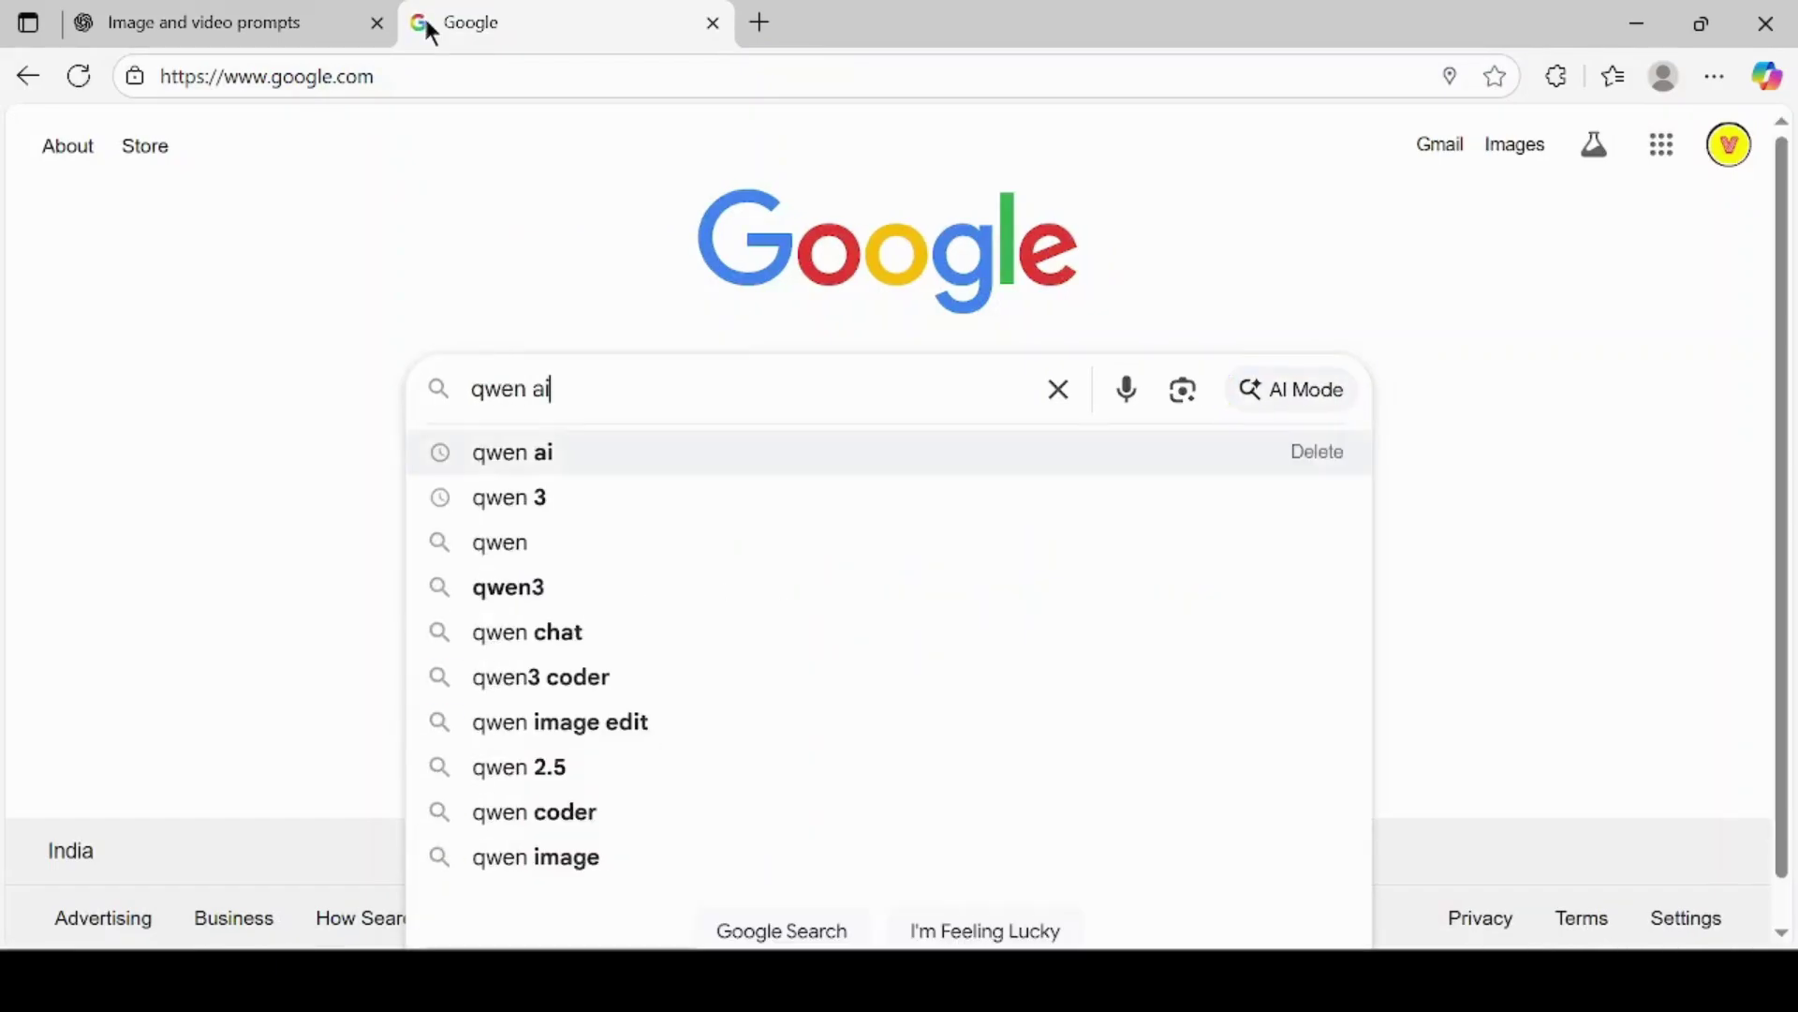
{"action": "key", "text": "Return"}
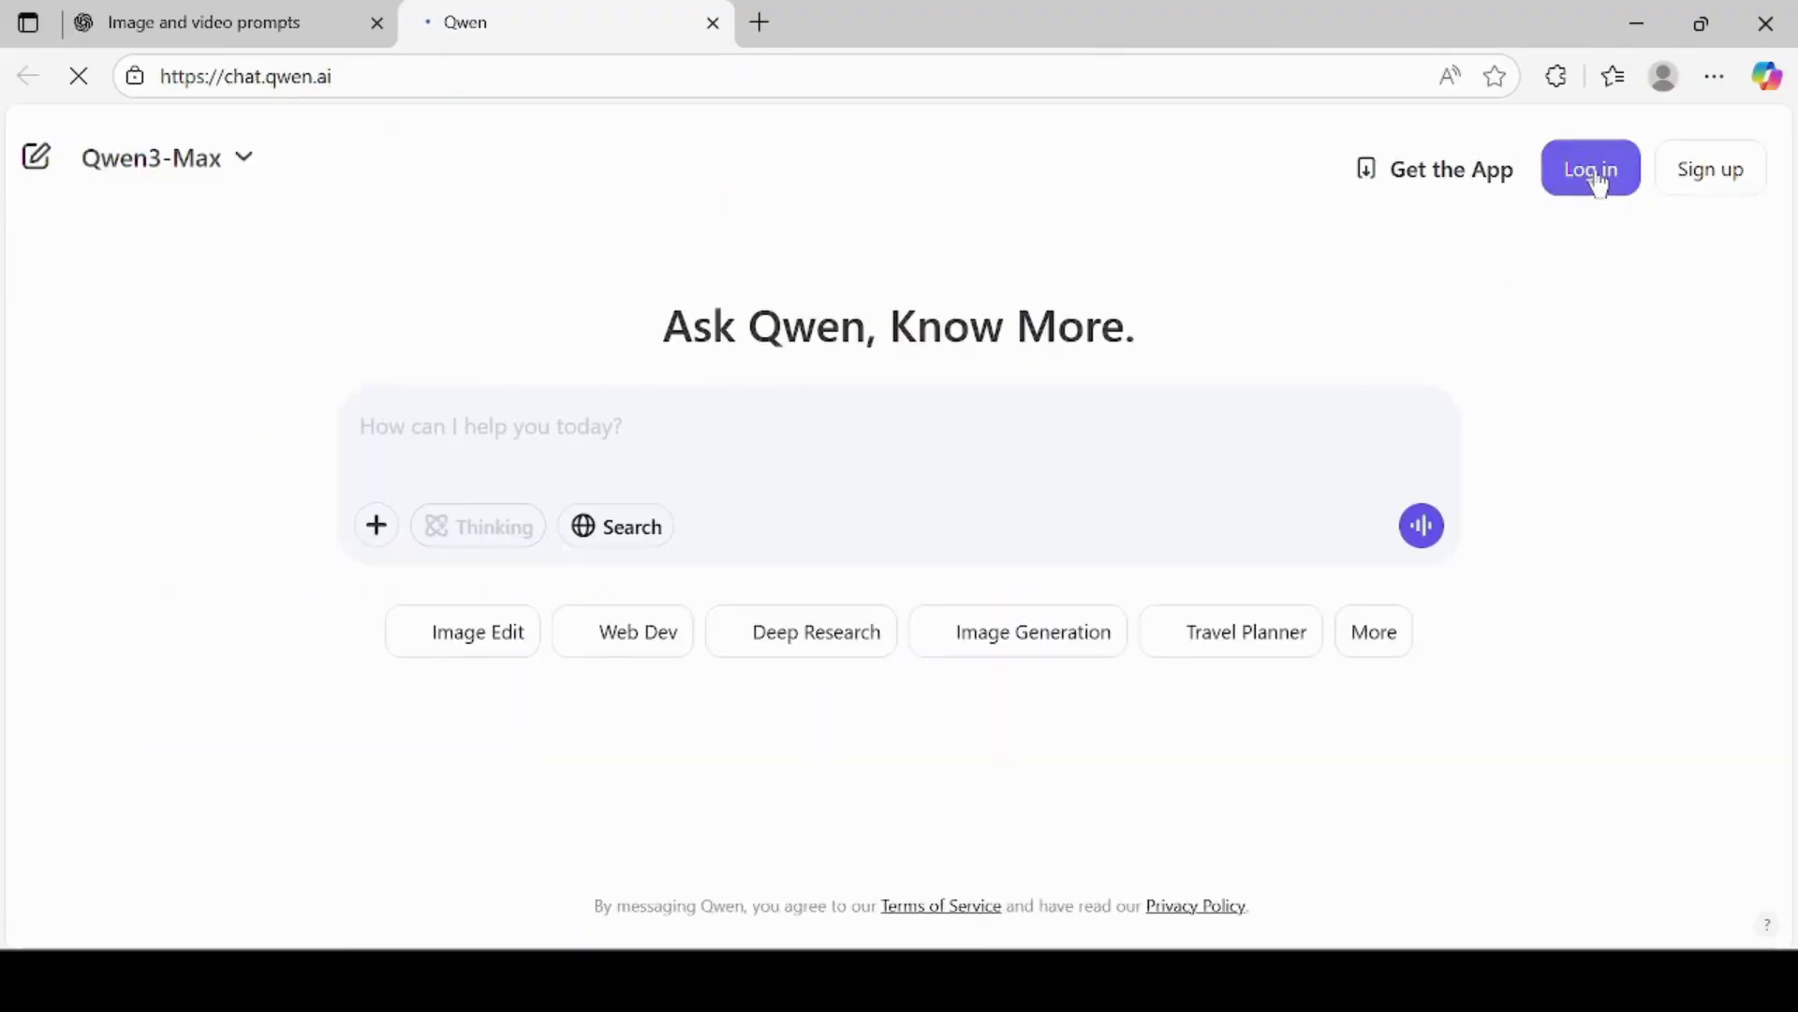
Log in to Qwen Chat with the Google account
{"action": "left_click", "coordinate": [1594, 171]}
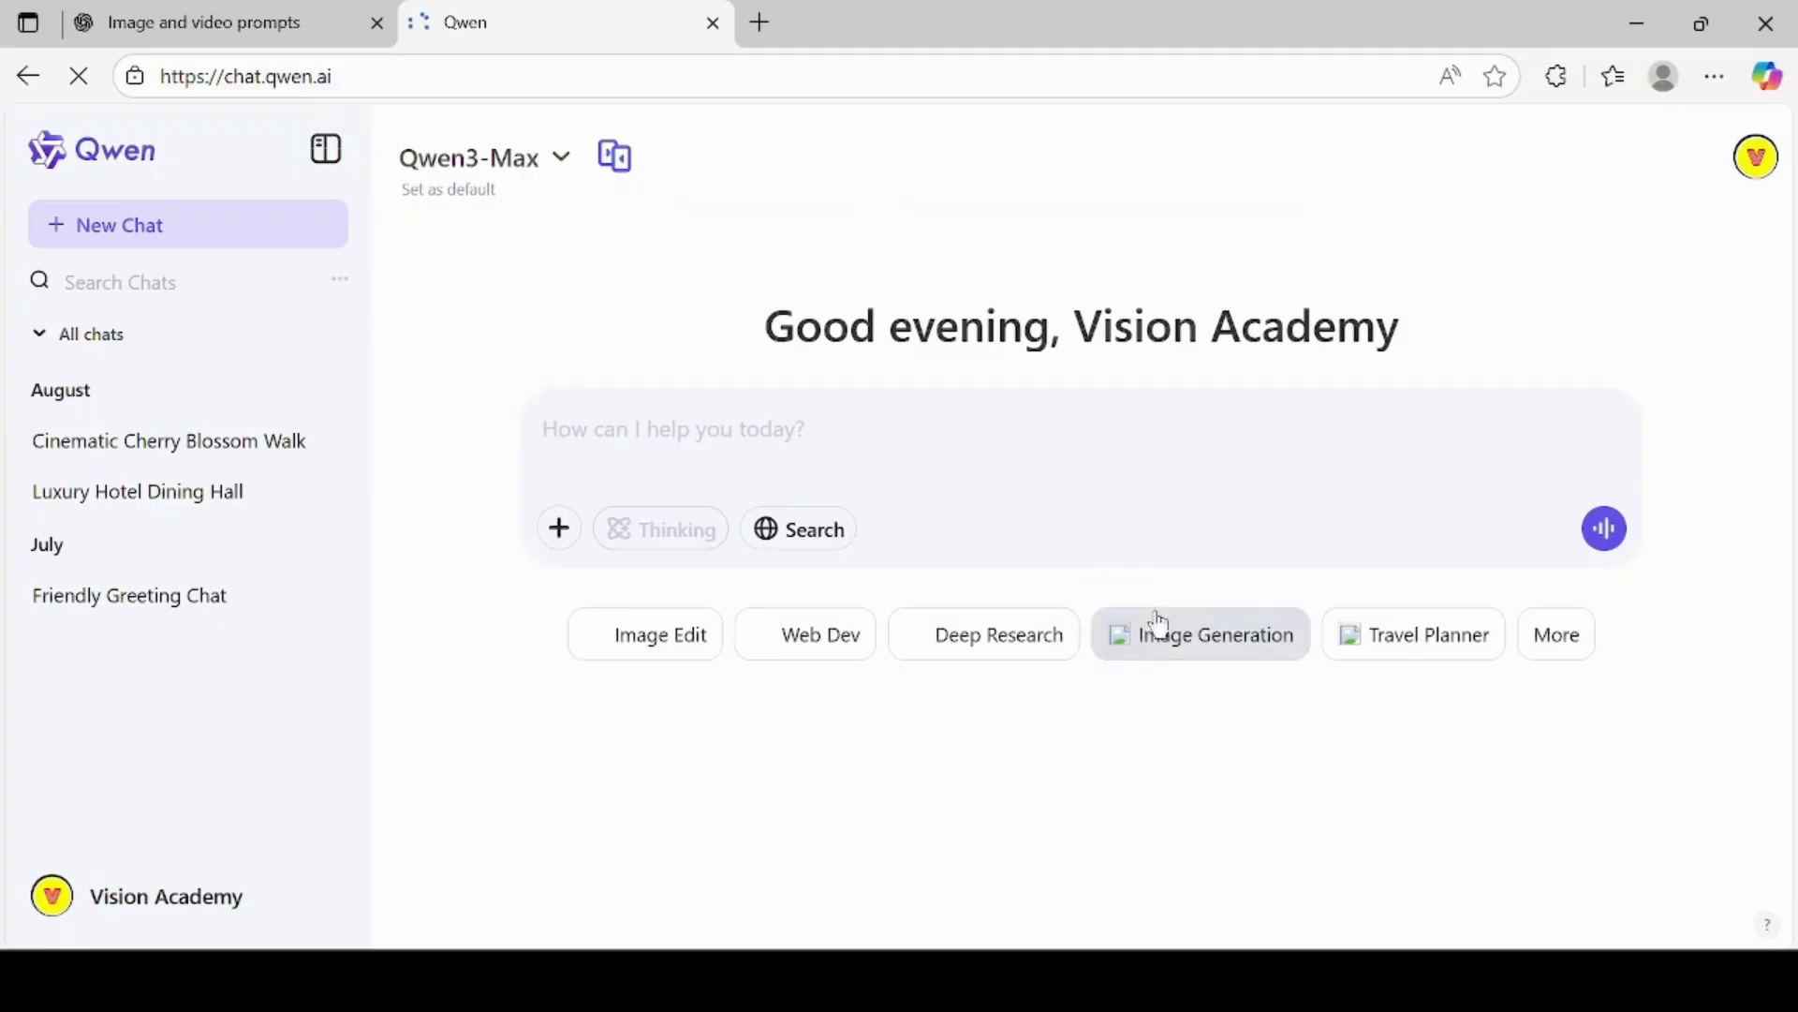
Switch Qwen to Image Generation and copy the image prompt from ChatGPT
{"action": "left_click", "coordinate": [1190, 634]}
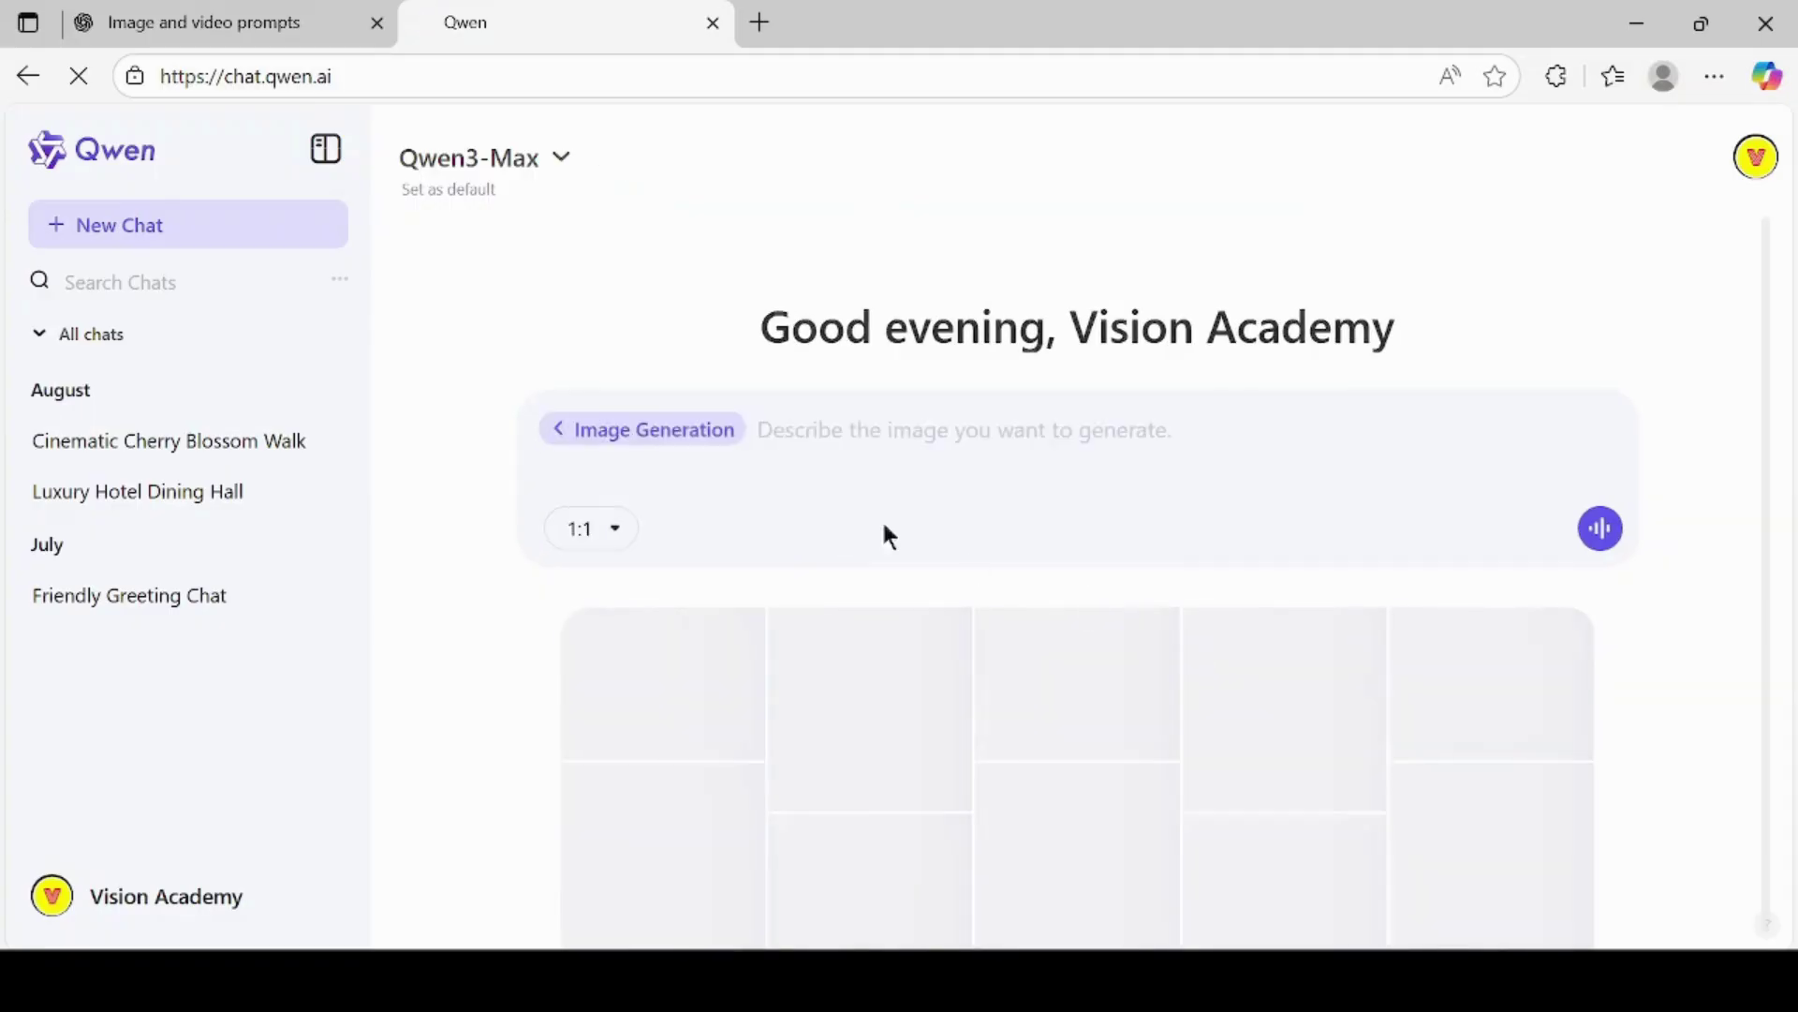
{"action": "left_click", "coordinate": [210, 11]}
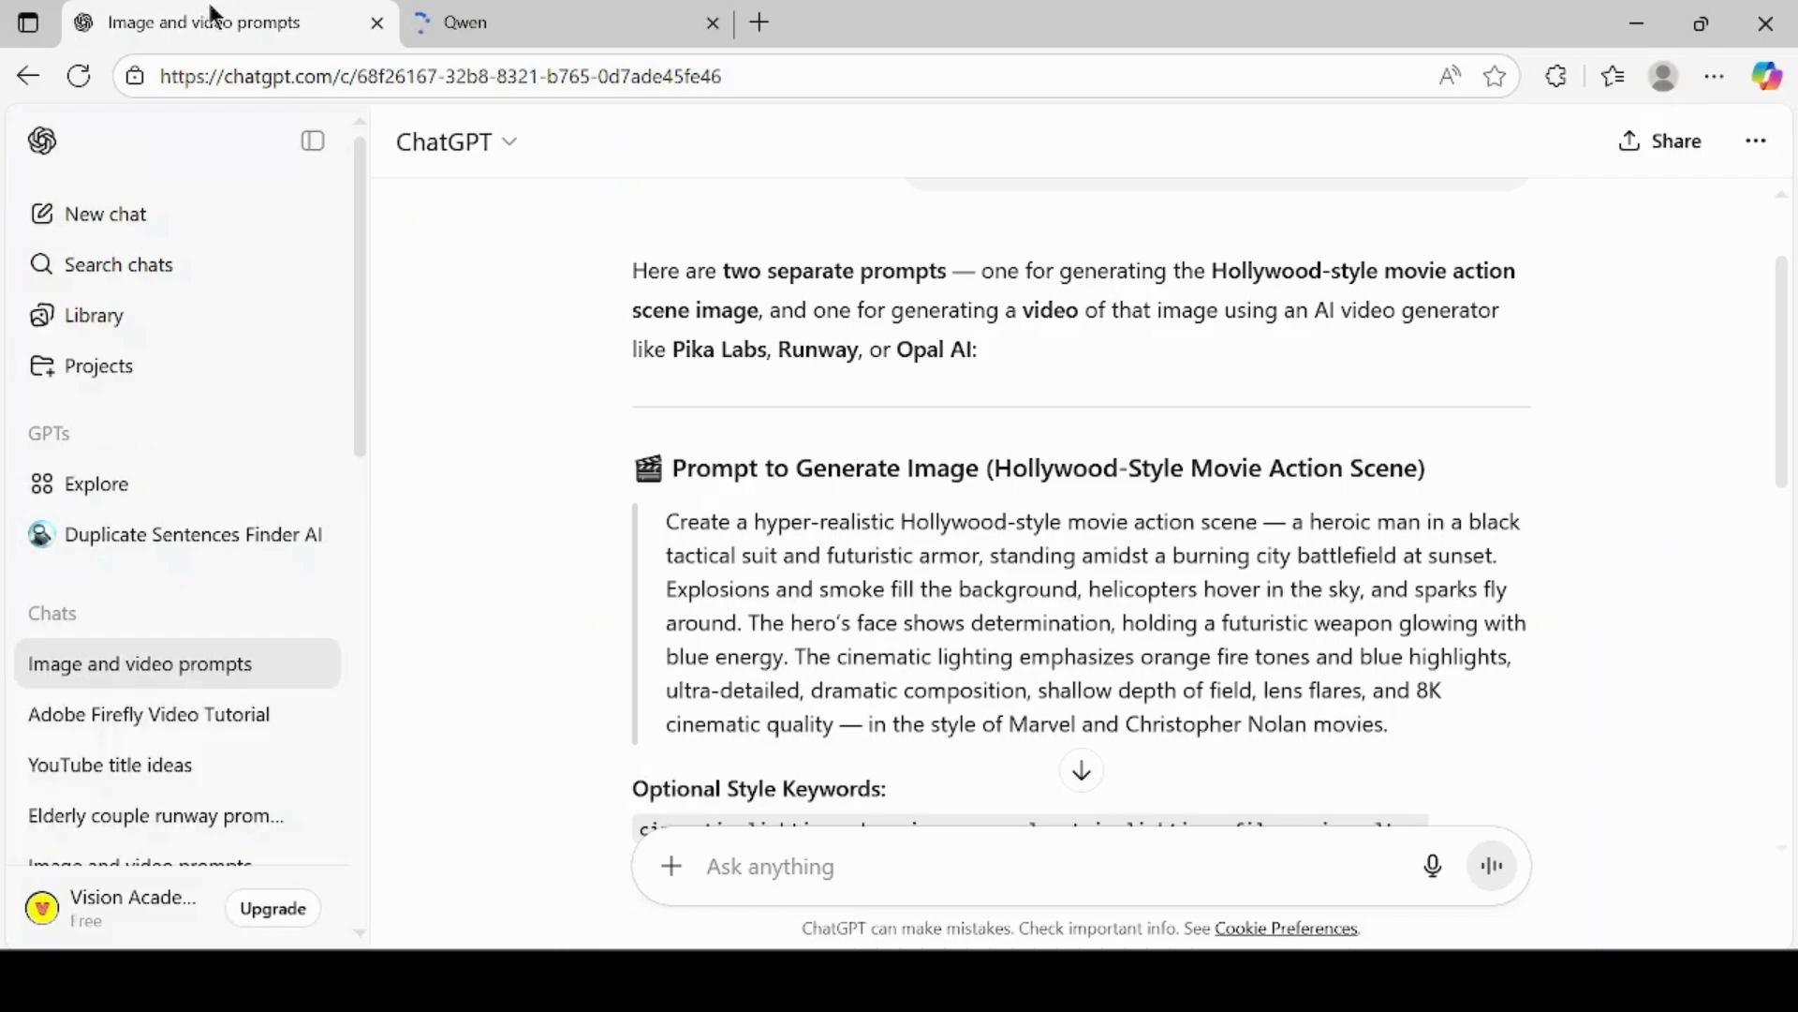
{"action": "triple_click", "coordinate": [727, 529]}
{"action": "key", "text": "ctrl+c"}
{"action": "right_click", "coordinate": [952, 574]}
{"action": "left_click", "coordinate": [1060, 176]}
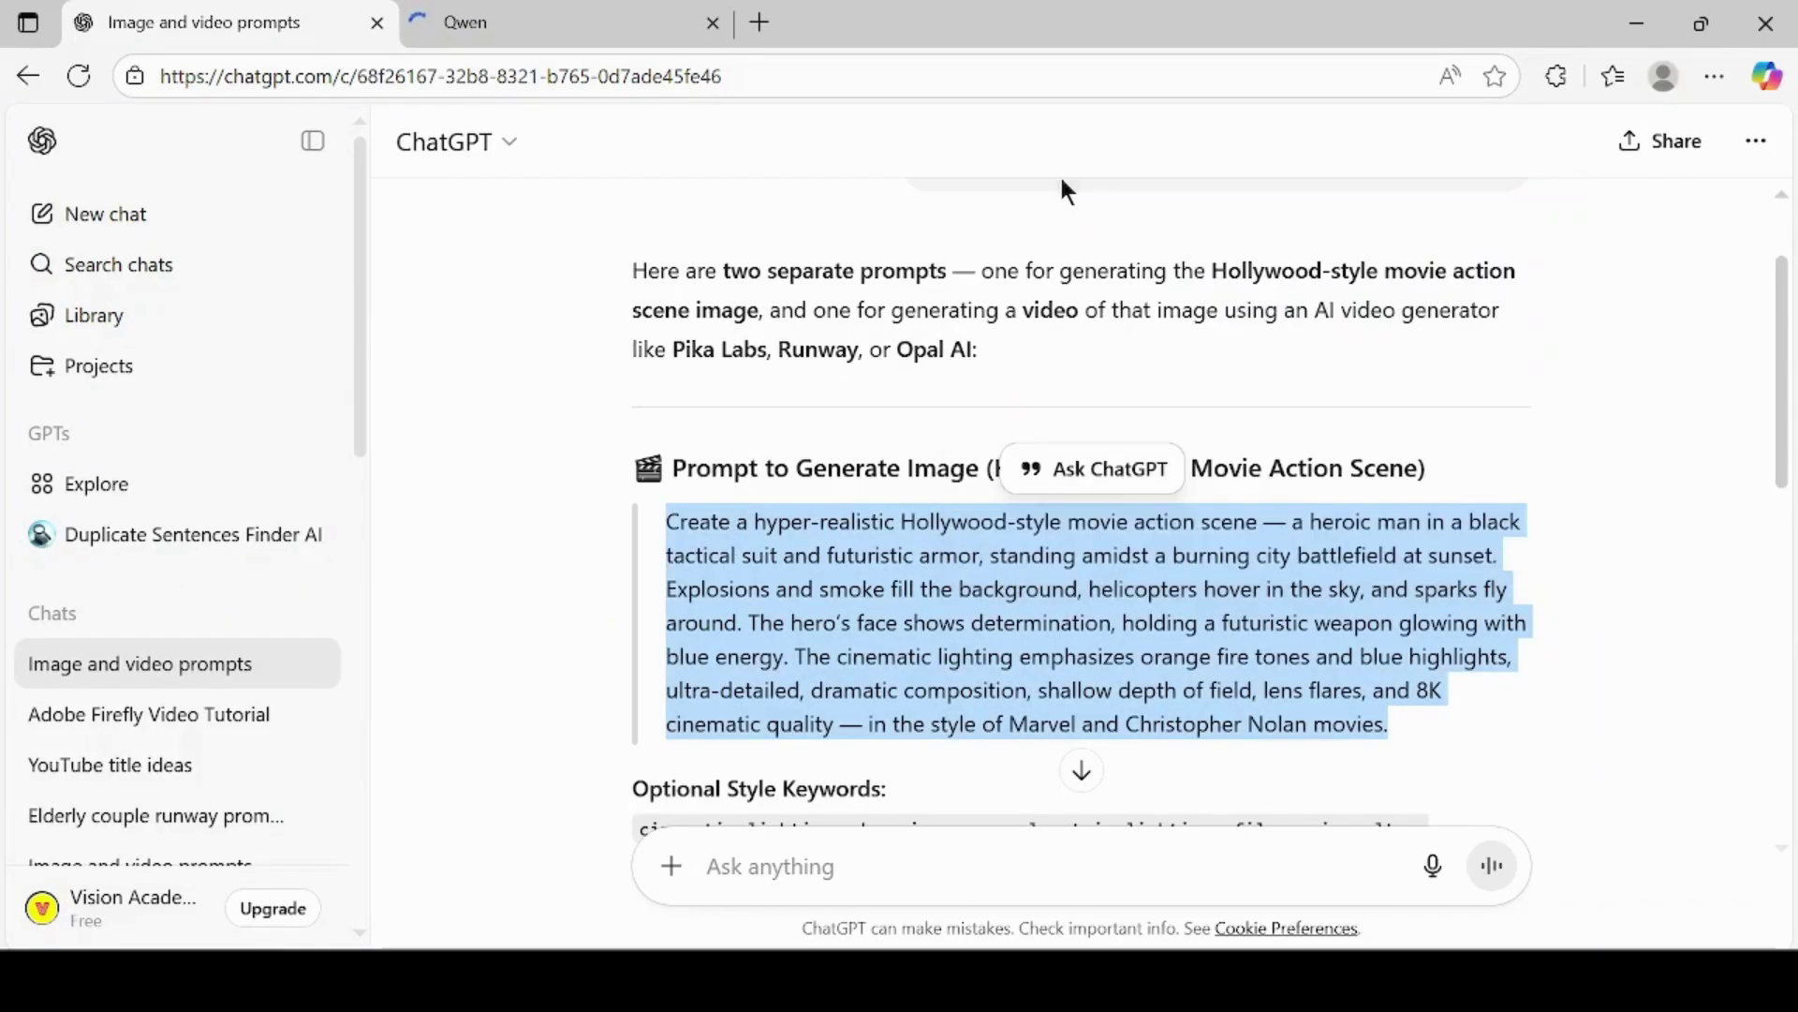
Paste the image prompt into Qwen and generate it at 16:9
{"action": "left_click", "coordinate": [522, 13]}
{"action": "right_click", "coordinate": [951, 433]}
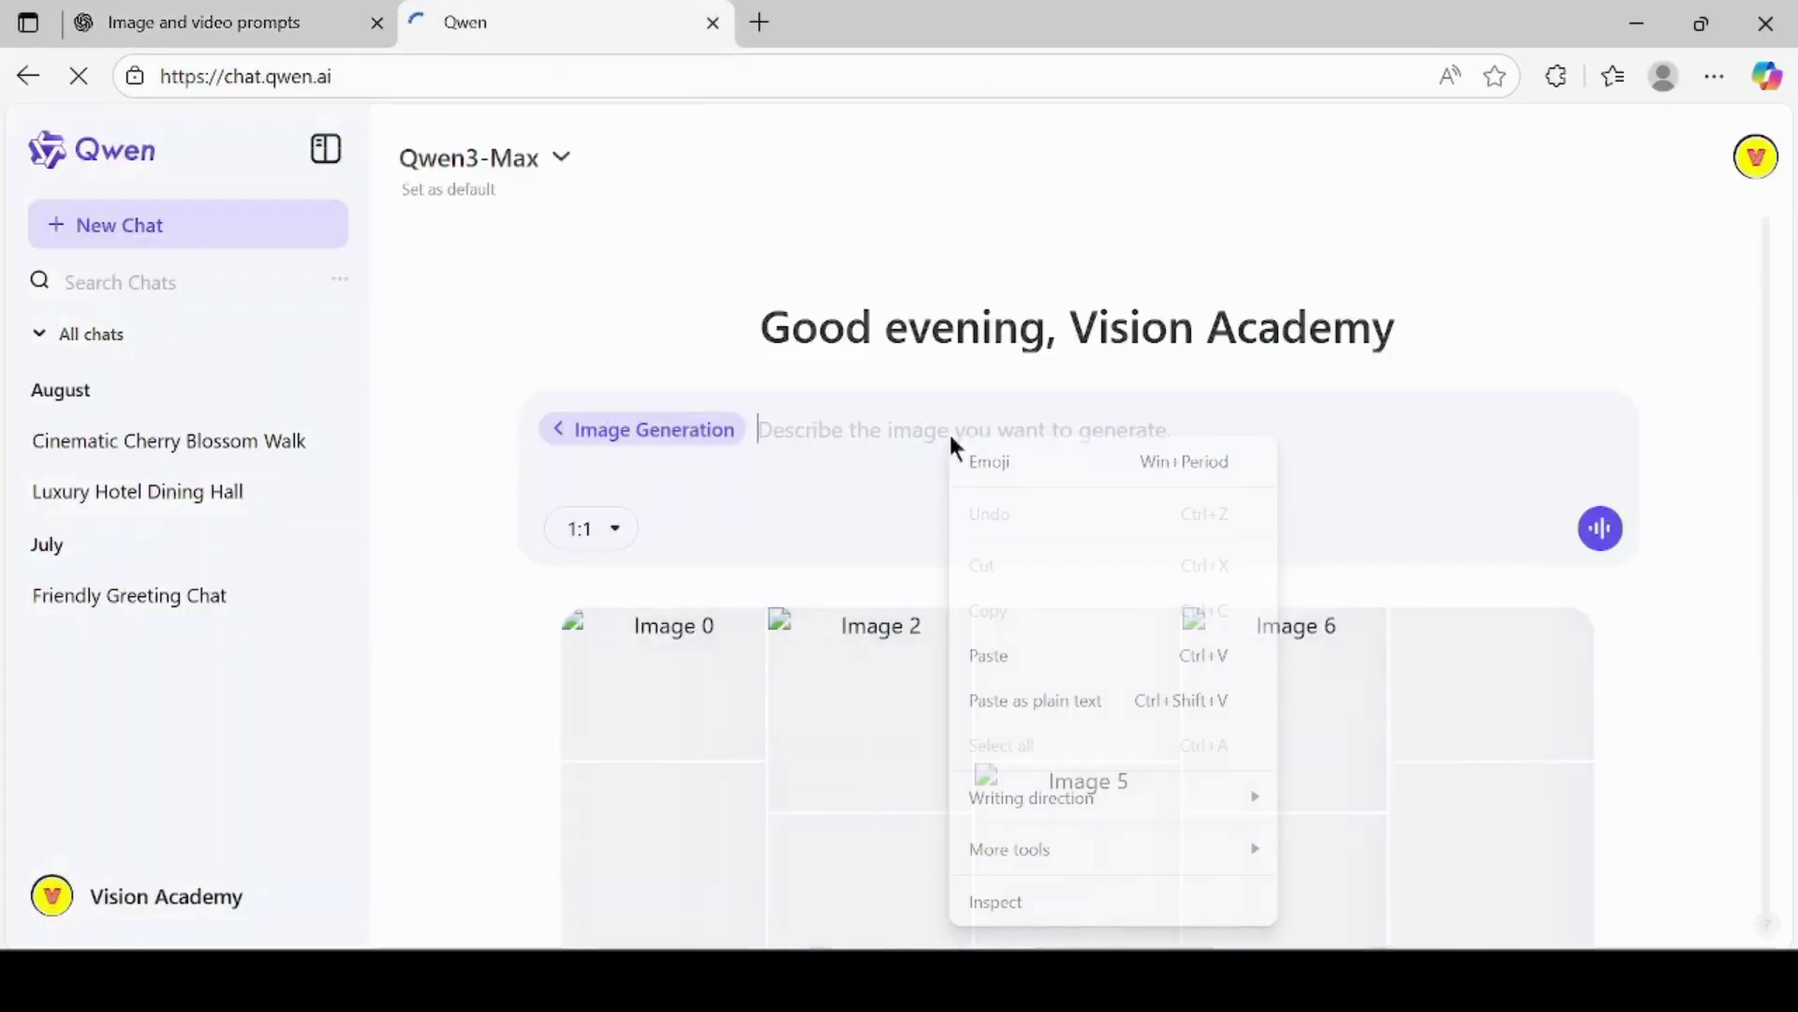
{"action": "left_click", "coordinate": [1011, 652]}
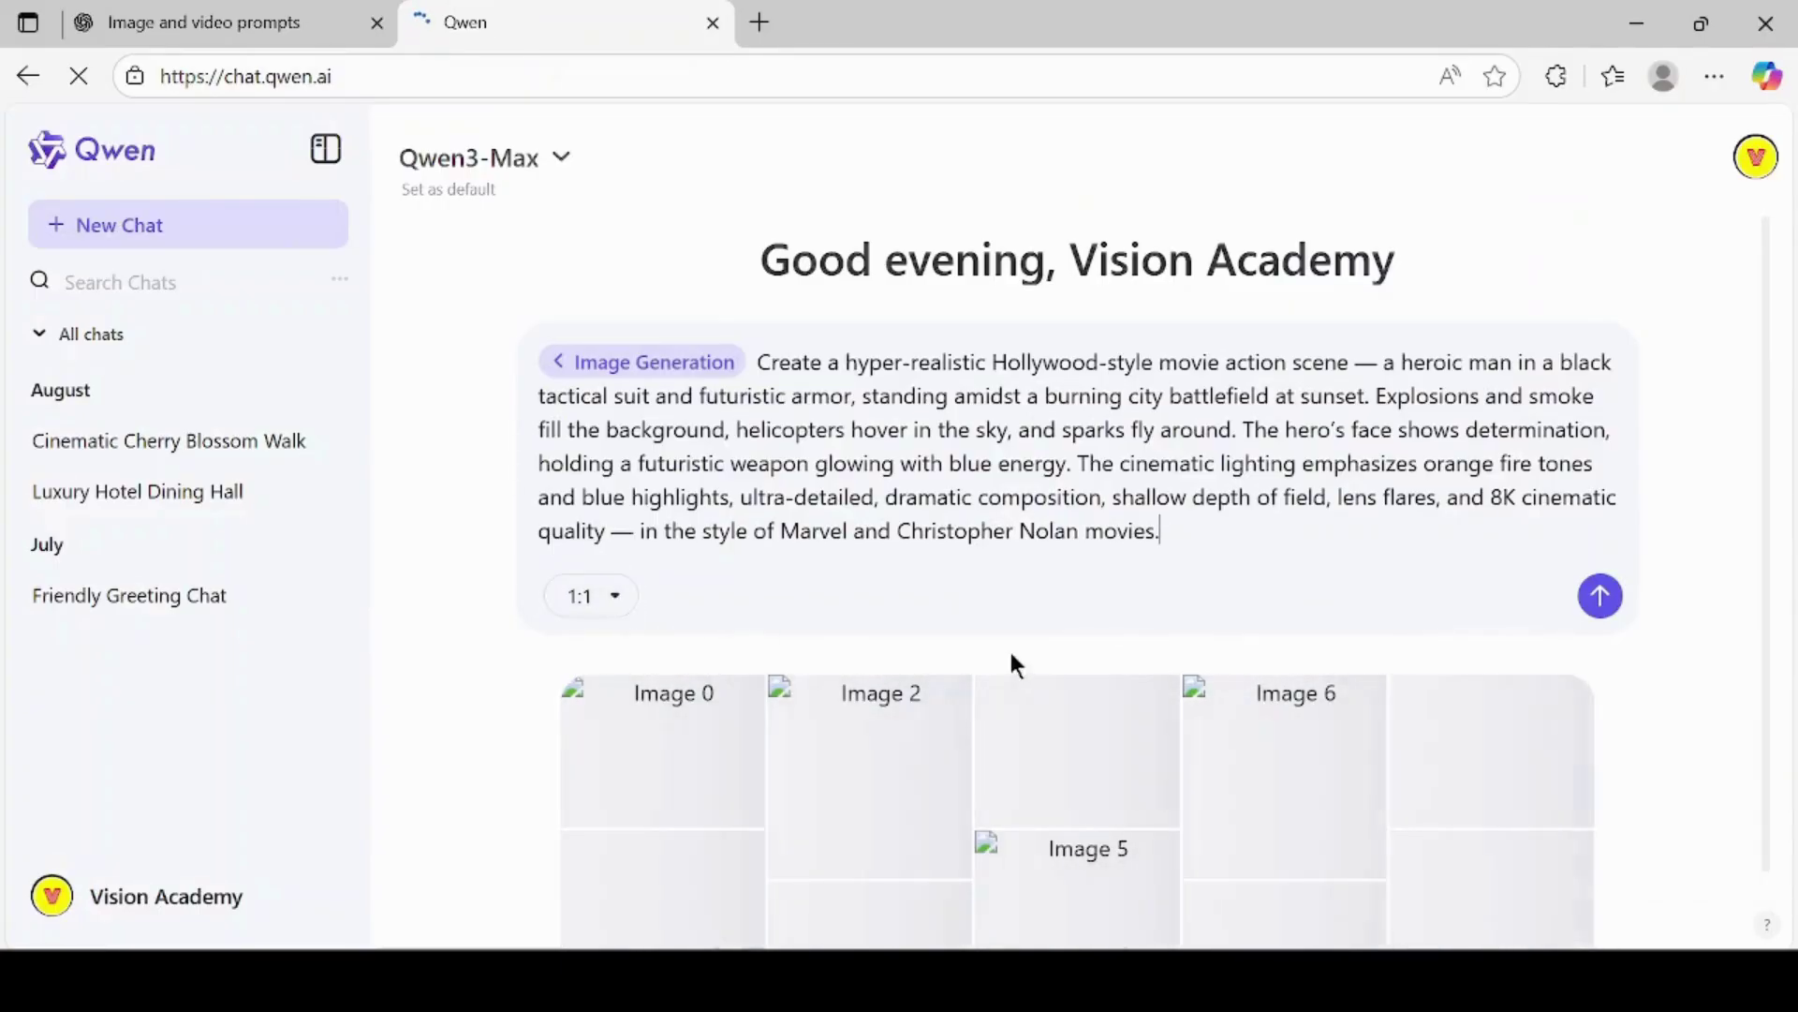
{"action": "left_click", "coordinate": [618, 598]}
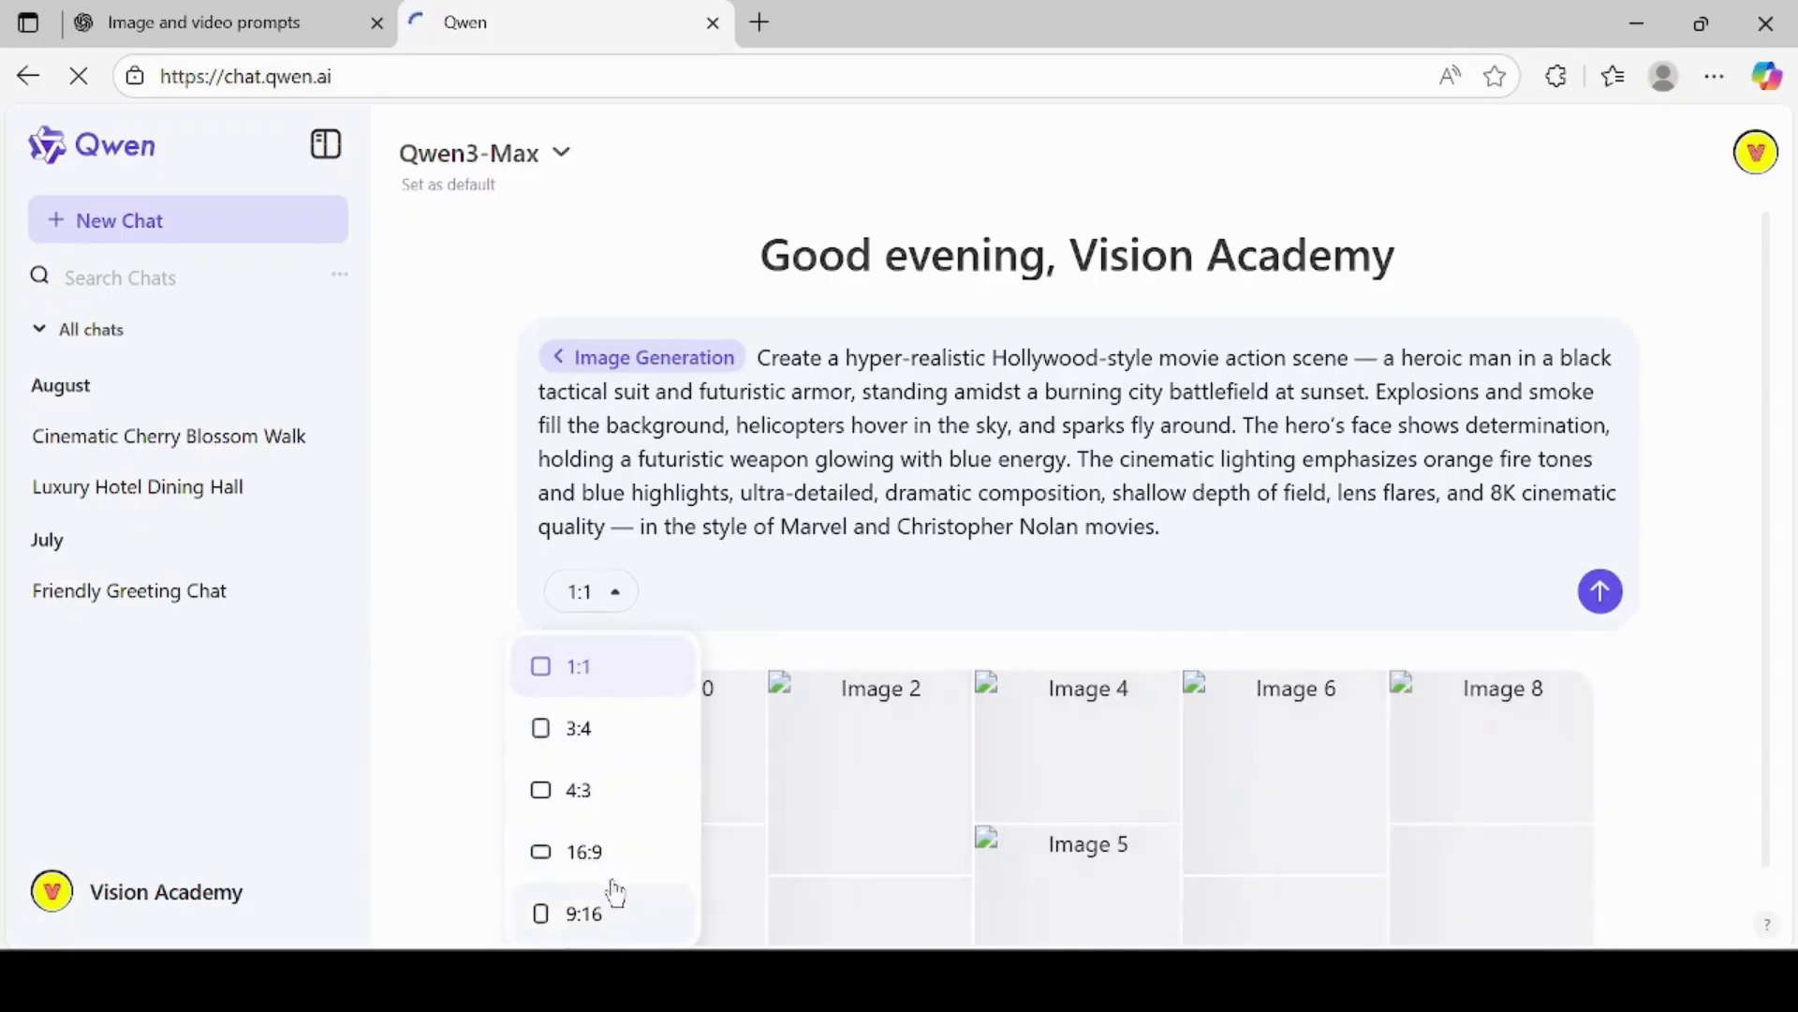
{"action": "left_click", "coordinate": [585, 852]}
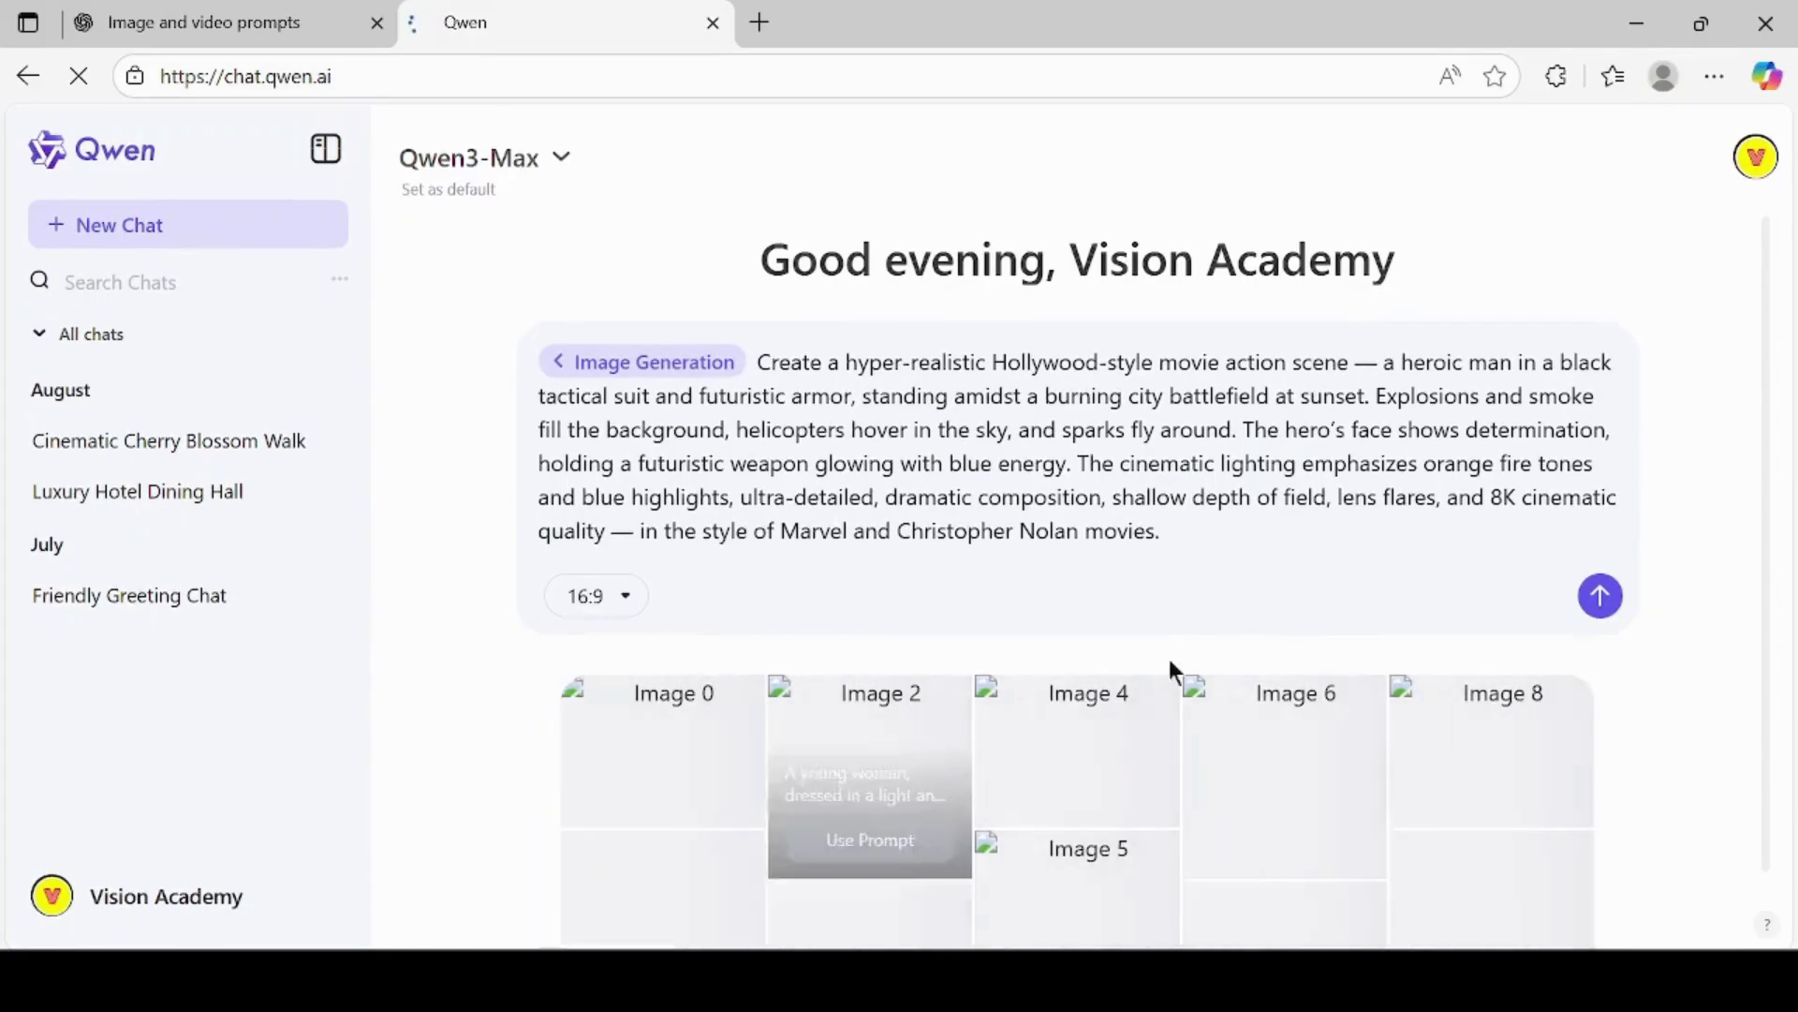
{"action": "left_click", "coordinate": [1611, 603]}
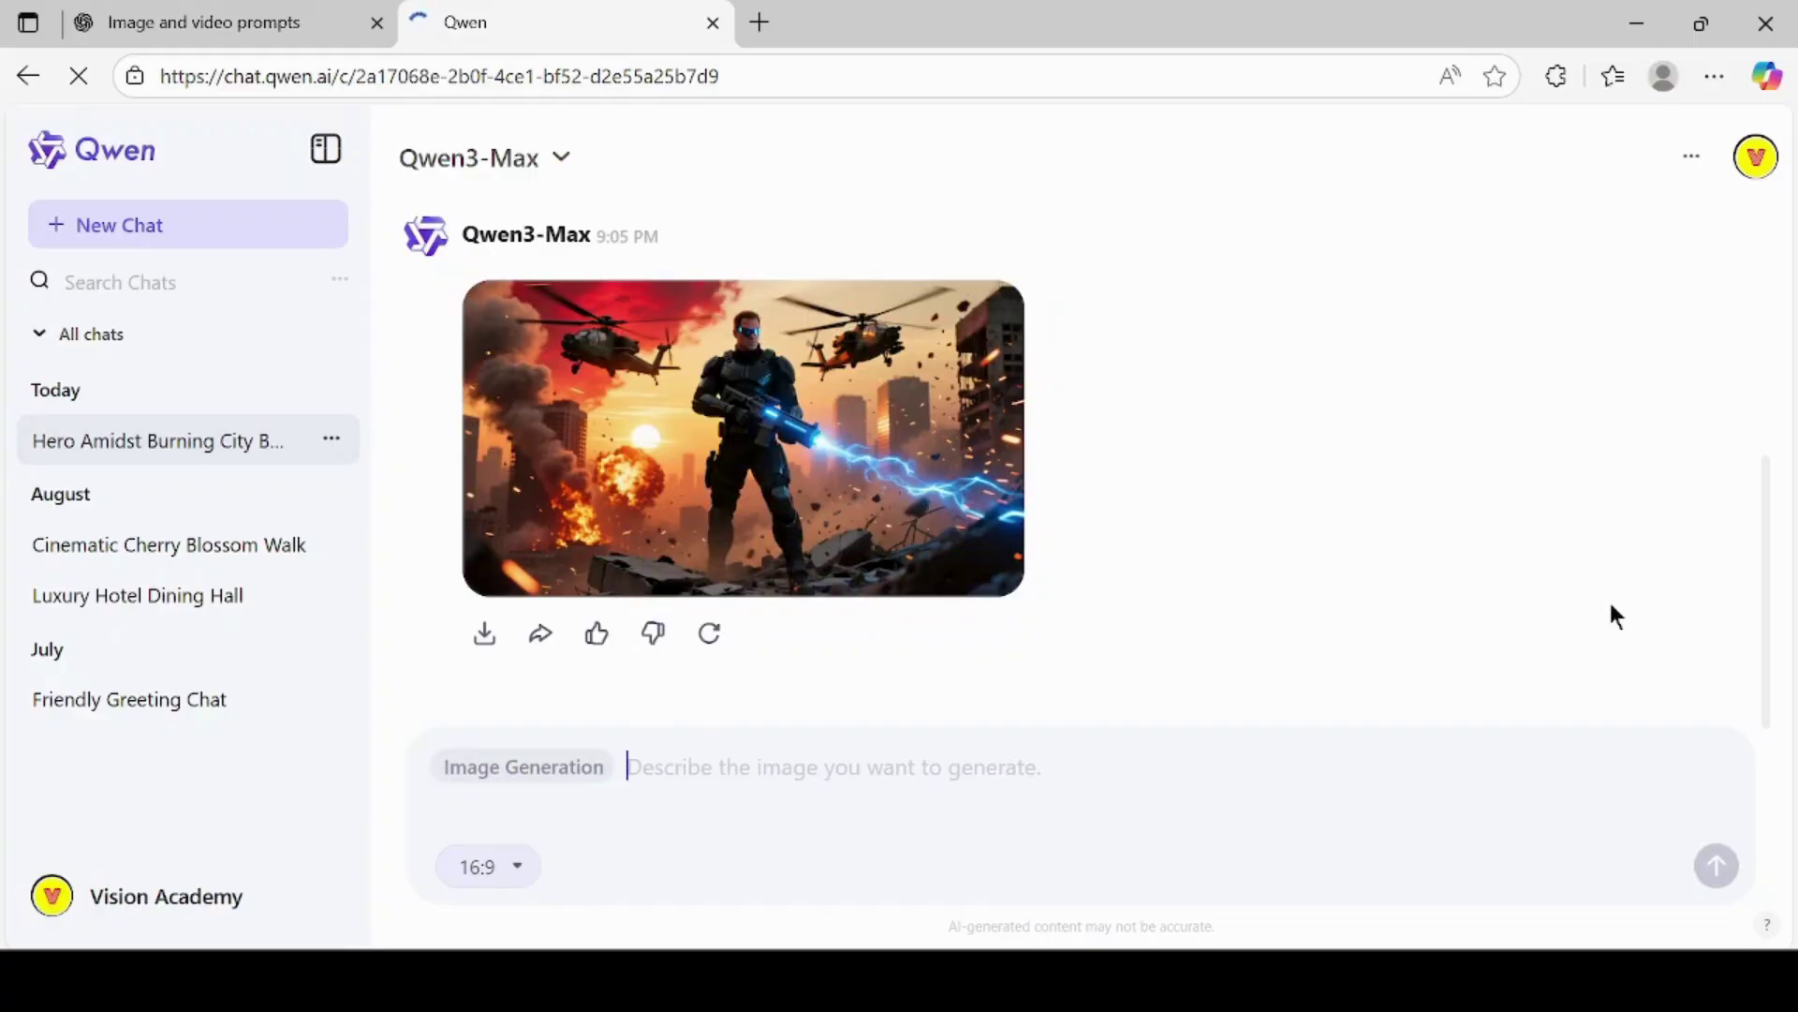
Download the generated armored-hero city image as a PNG
{"action": "left_click", "coordinate": [486, 635]}
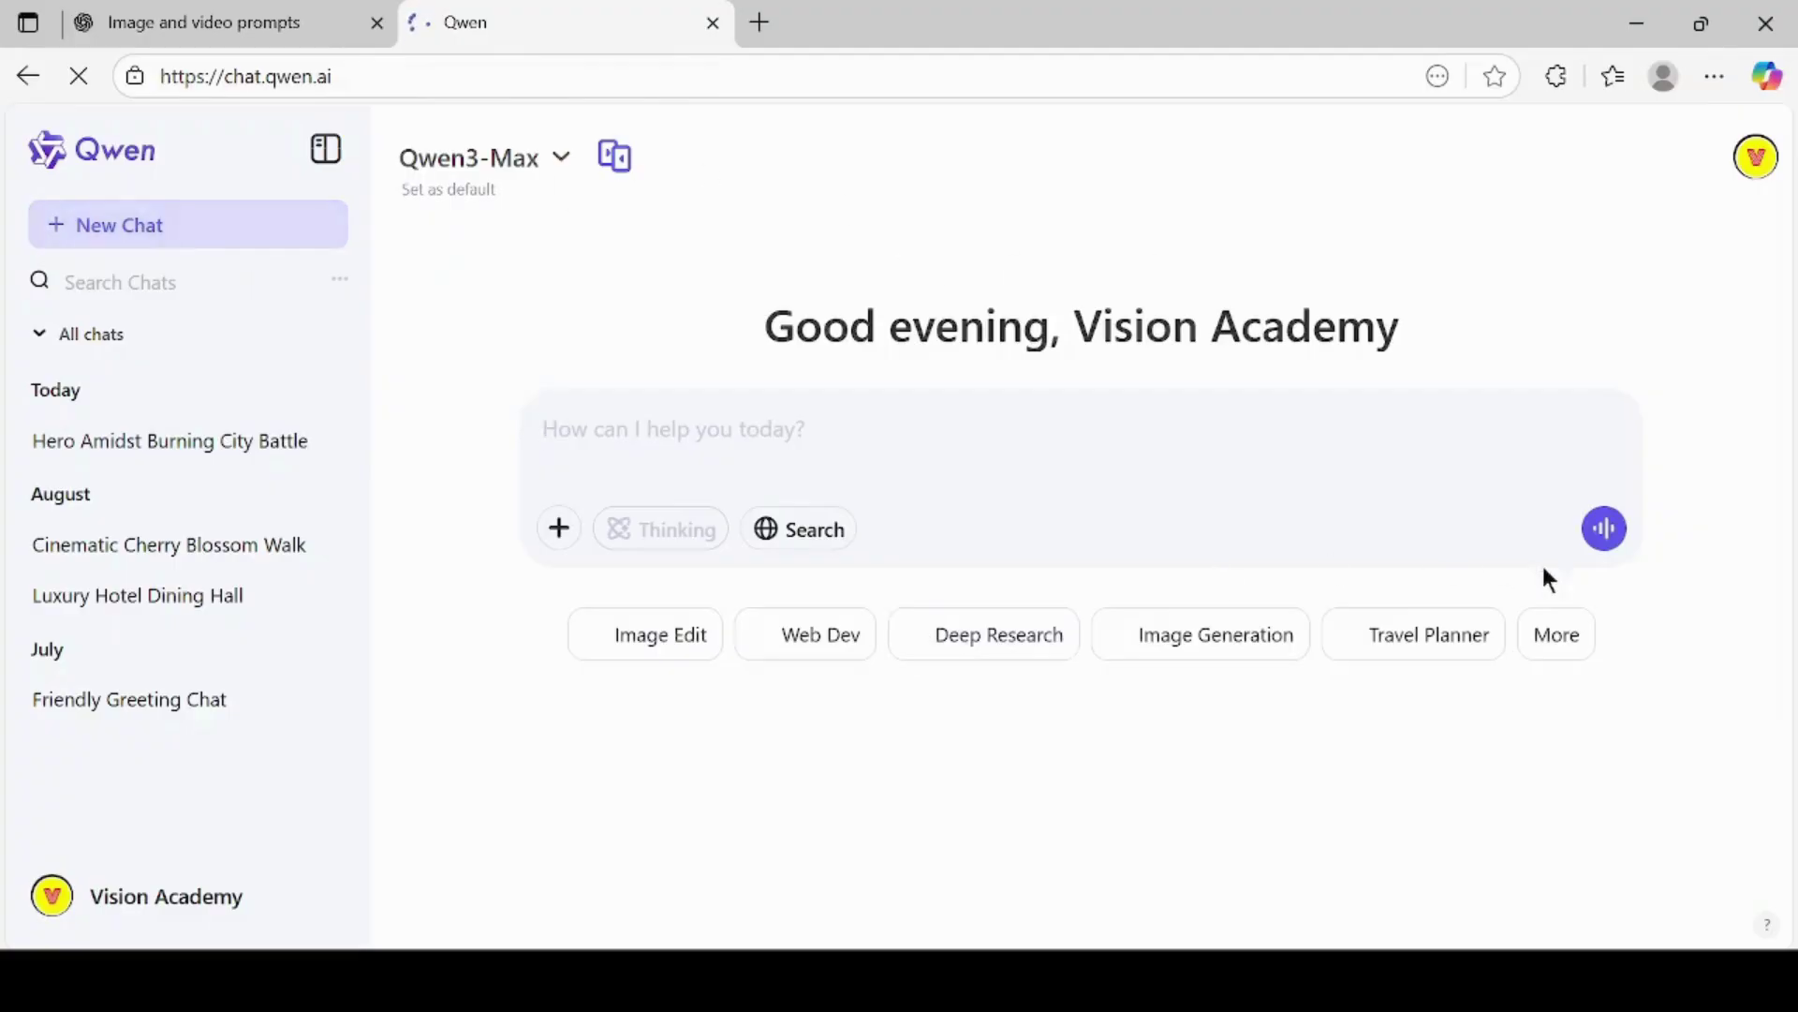
Switch Qwen to Video Generation and copy the video prompt from ChatGPT
{"action": "left_click", "coordinate": [1556, 636]}
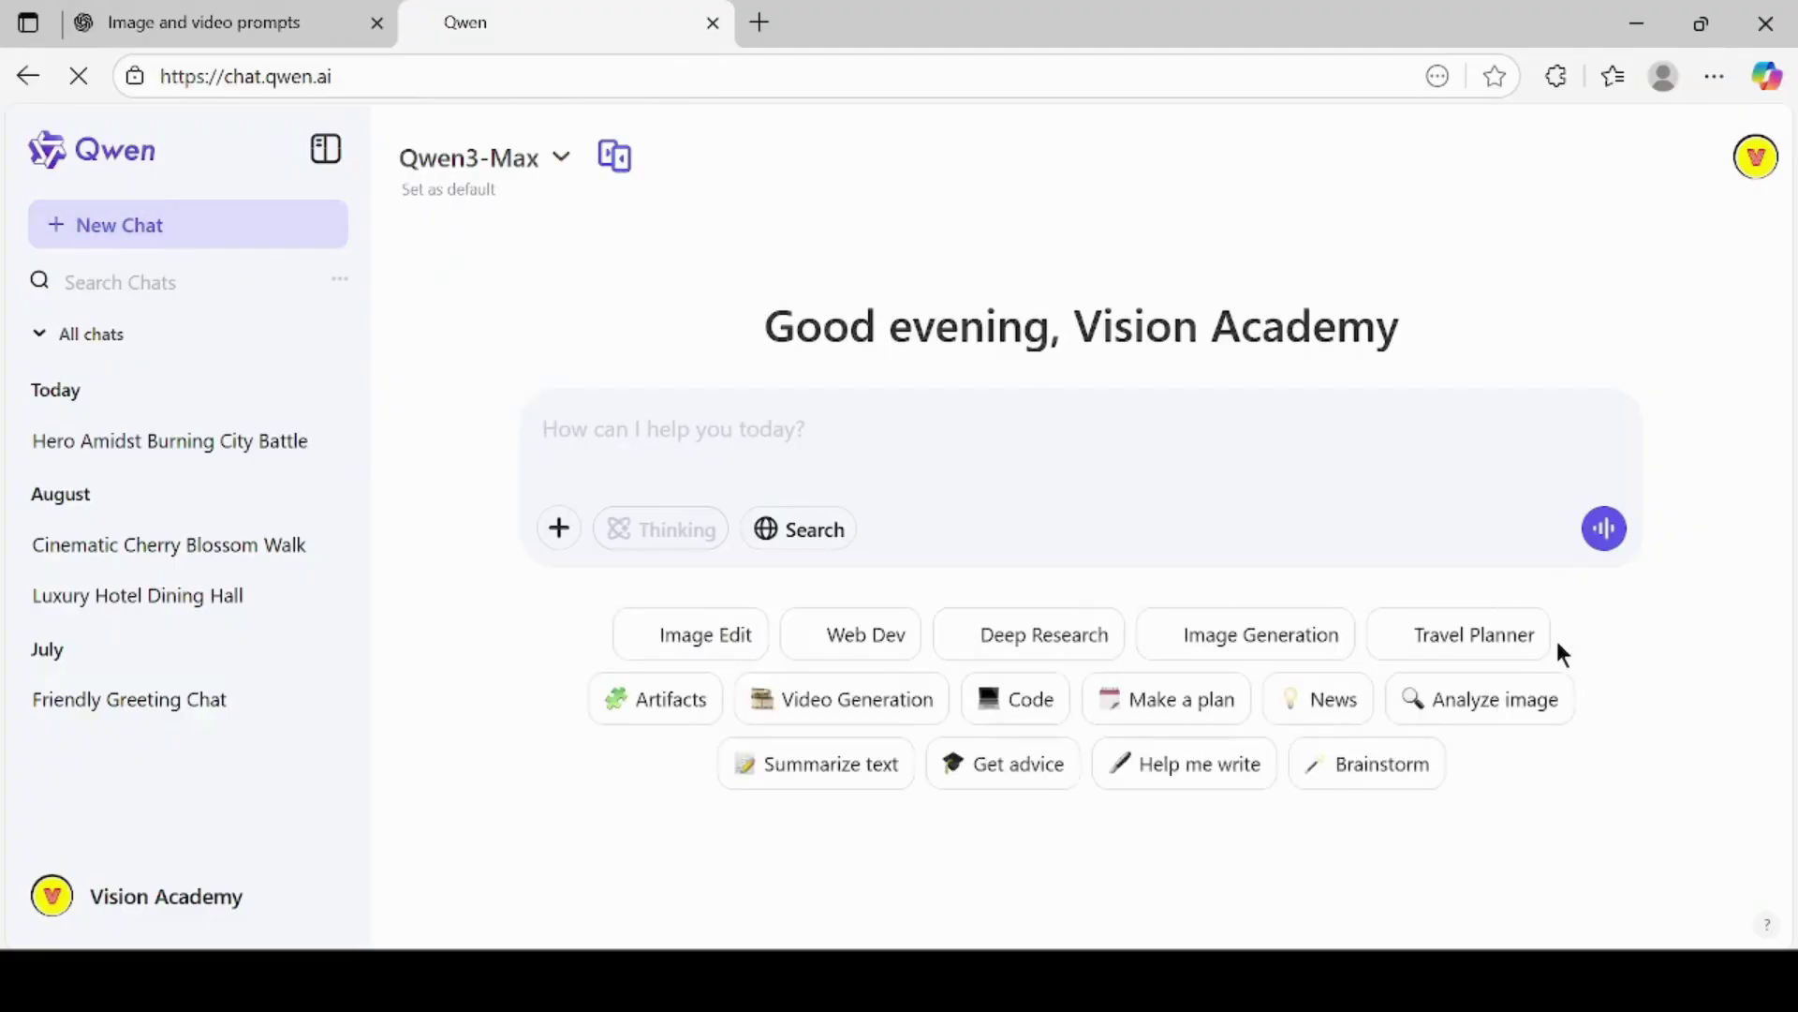
{"action": "left_click", "coordinate": [887, 699]}
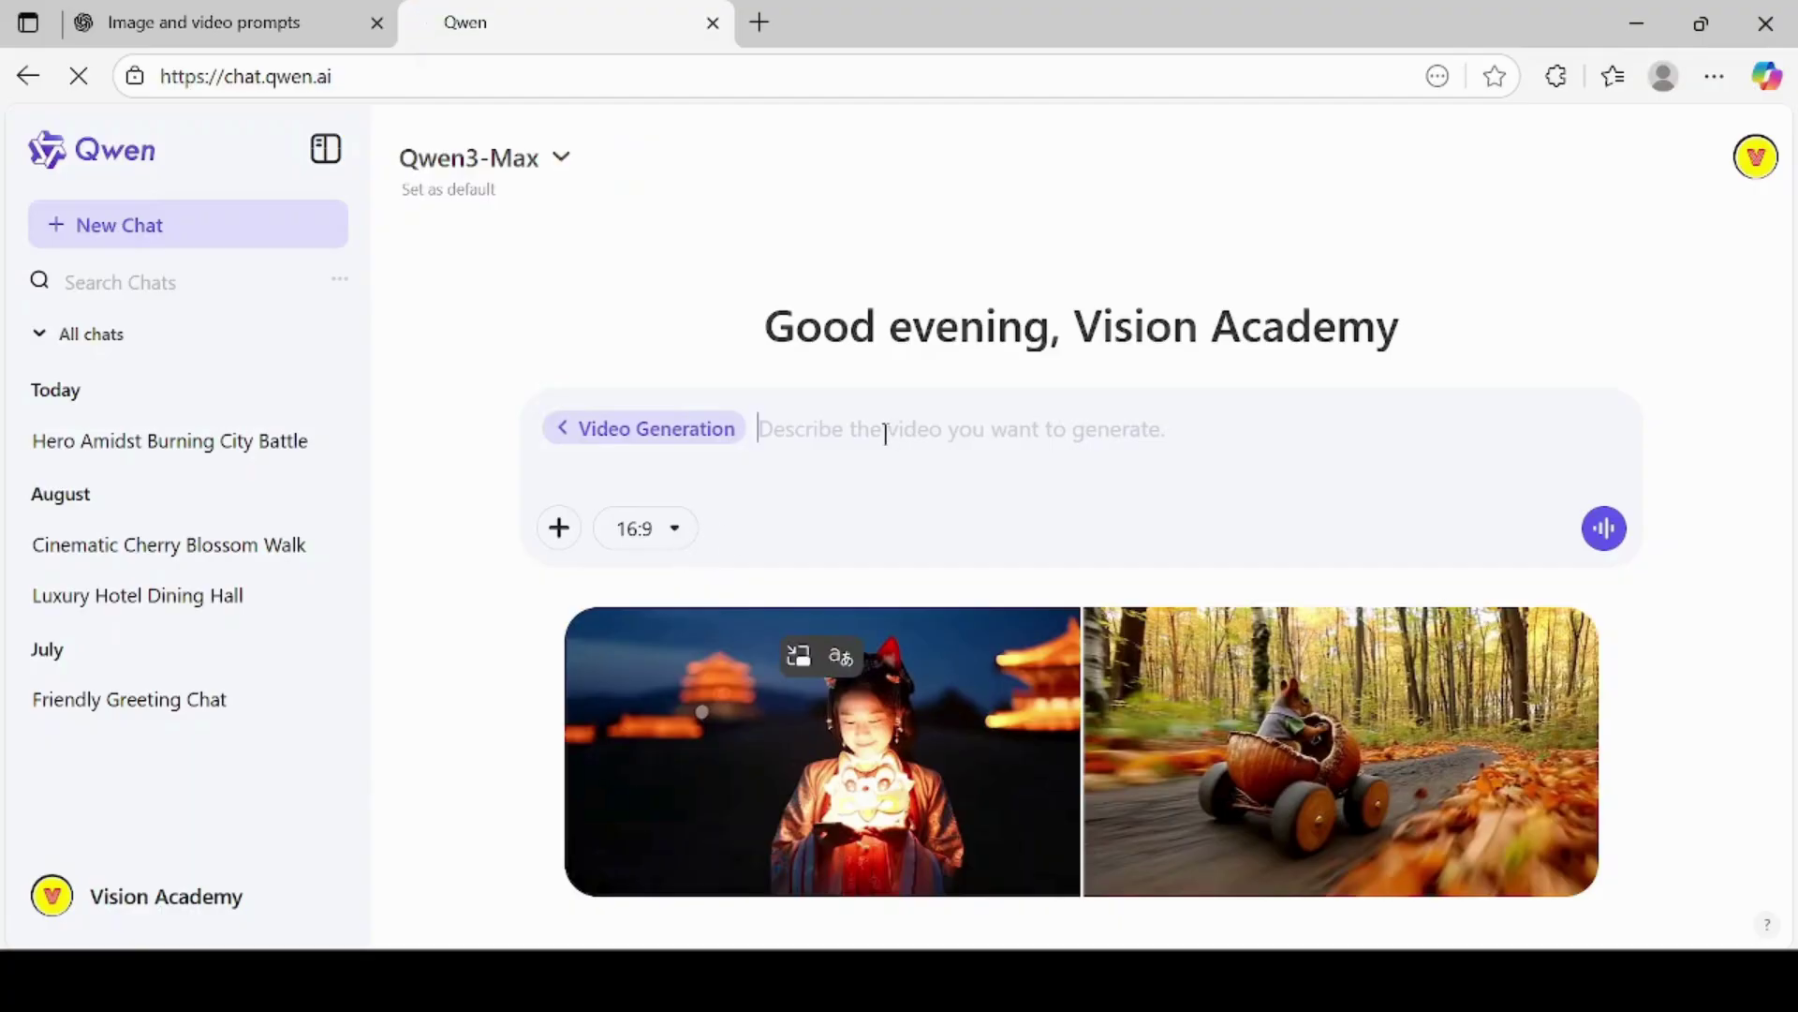
{"action": "left_click", "coordinate": [209, 13]}
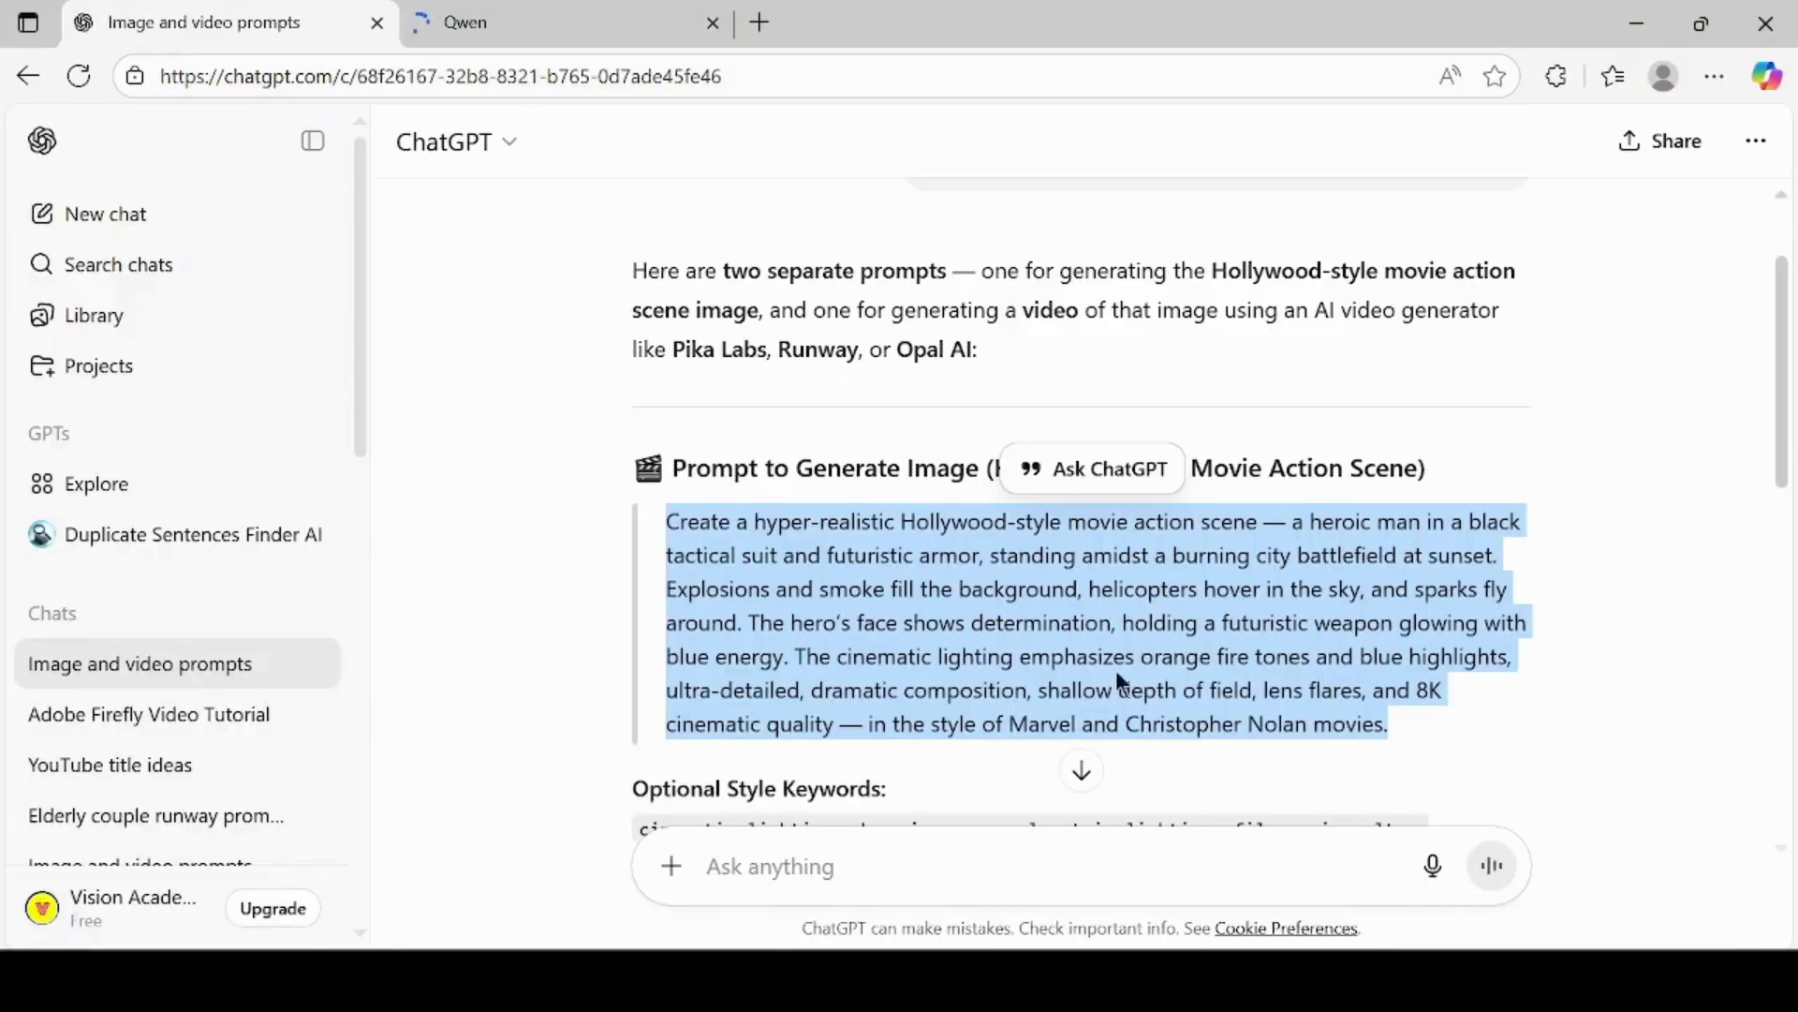
{"action": "scroll", "coordinate": [1079, 688], "scroll_direction": "down", "scroll_amount": 2}
{"action": "scroll", "coordinate": [1080, 688], "scroll_direction": "down", "scroll_amount": 2}
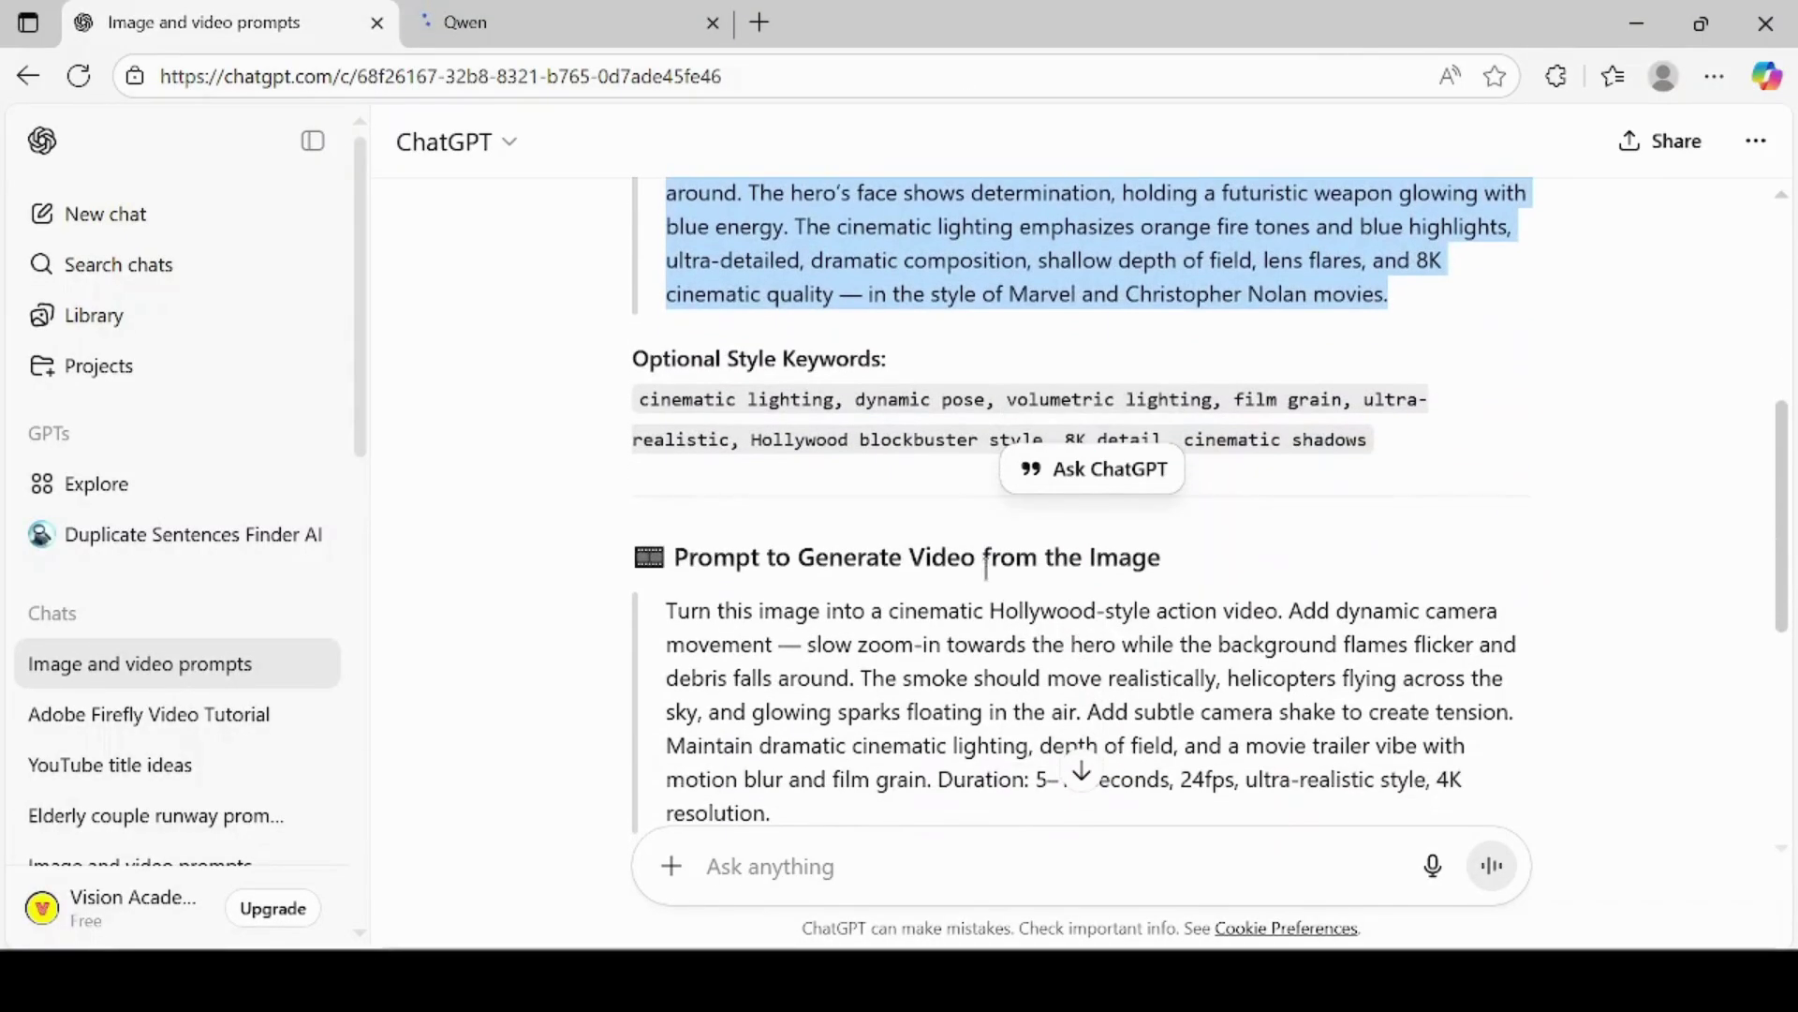
{"action": "triple_click", "coordinate": [1028, 666]}
{"action": "right_click", "coordinate": [1028, 666]}
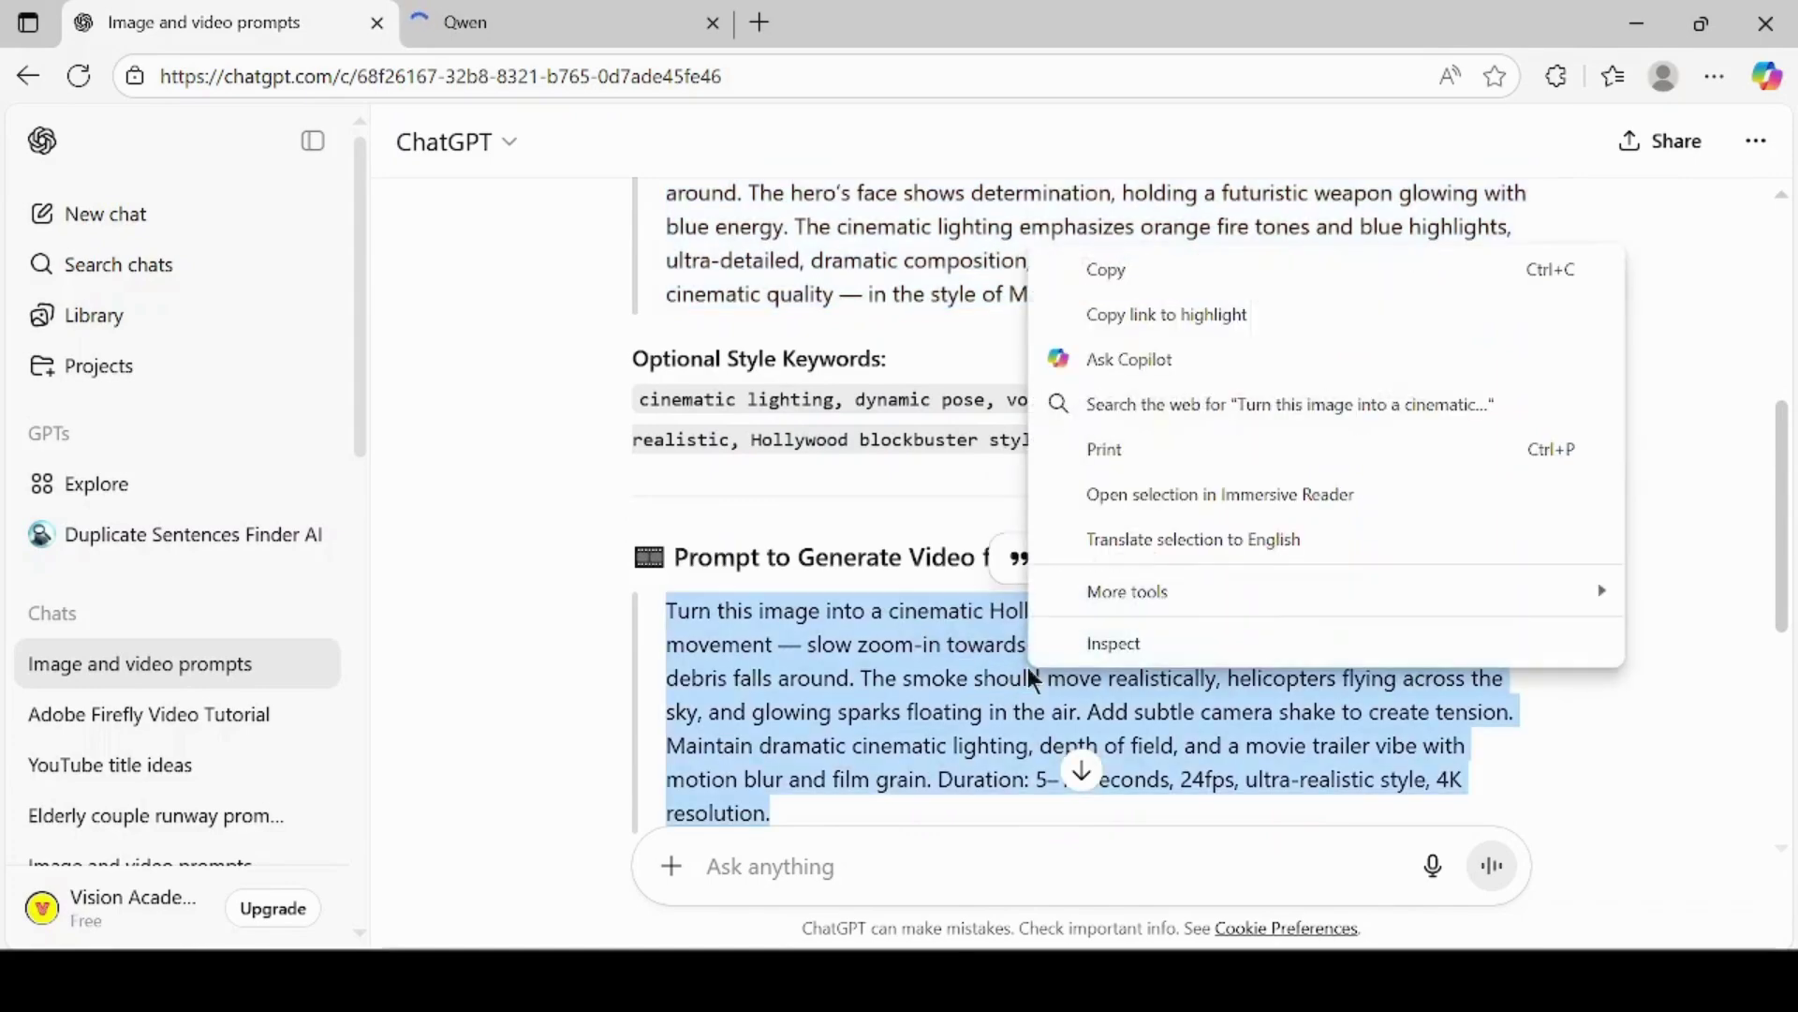
{"action": "left_click", "coordinate": [1167, 272]}
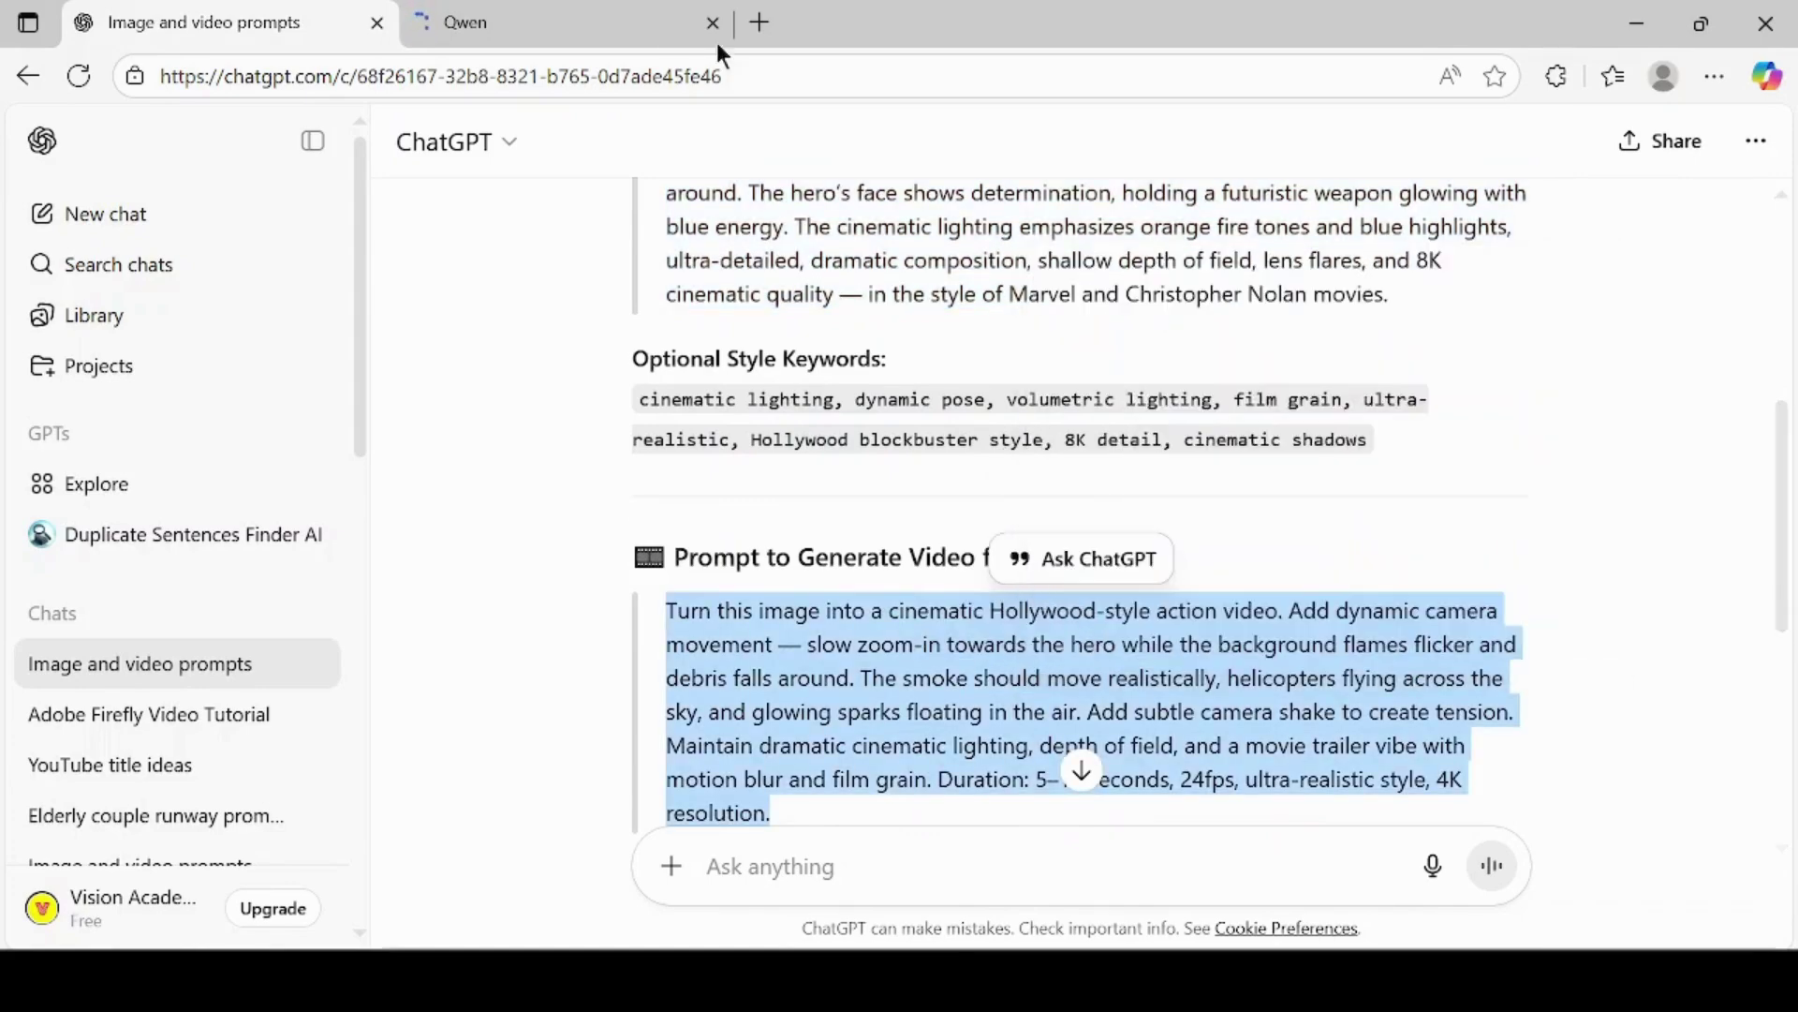
Paste the video prompt into Qwen, generate the clip, and play it
{"action": "left_click", "coordinate": [607, 15]}
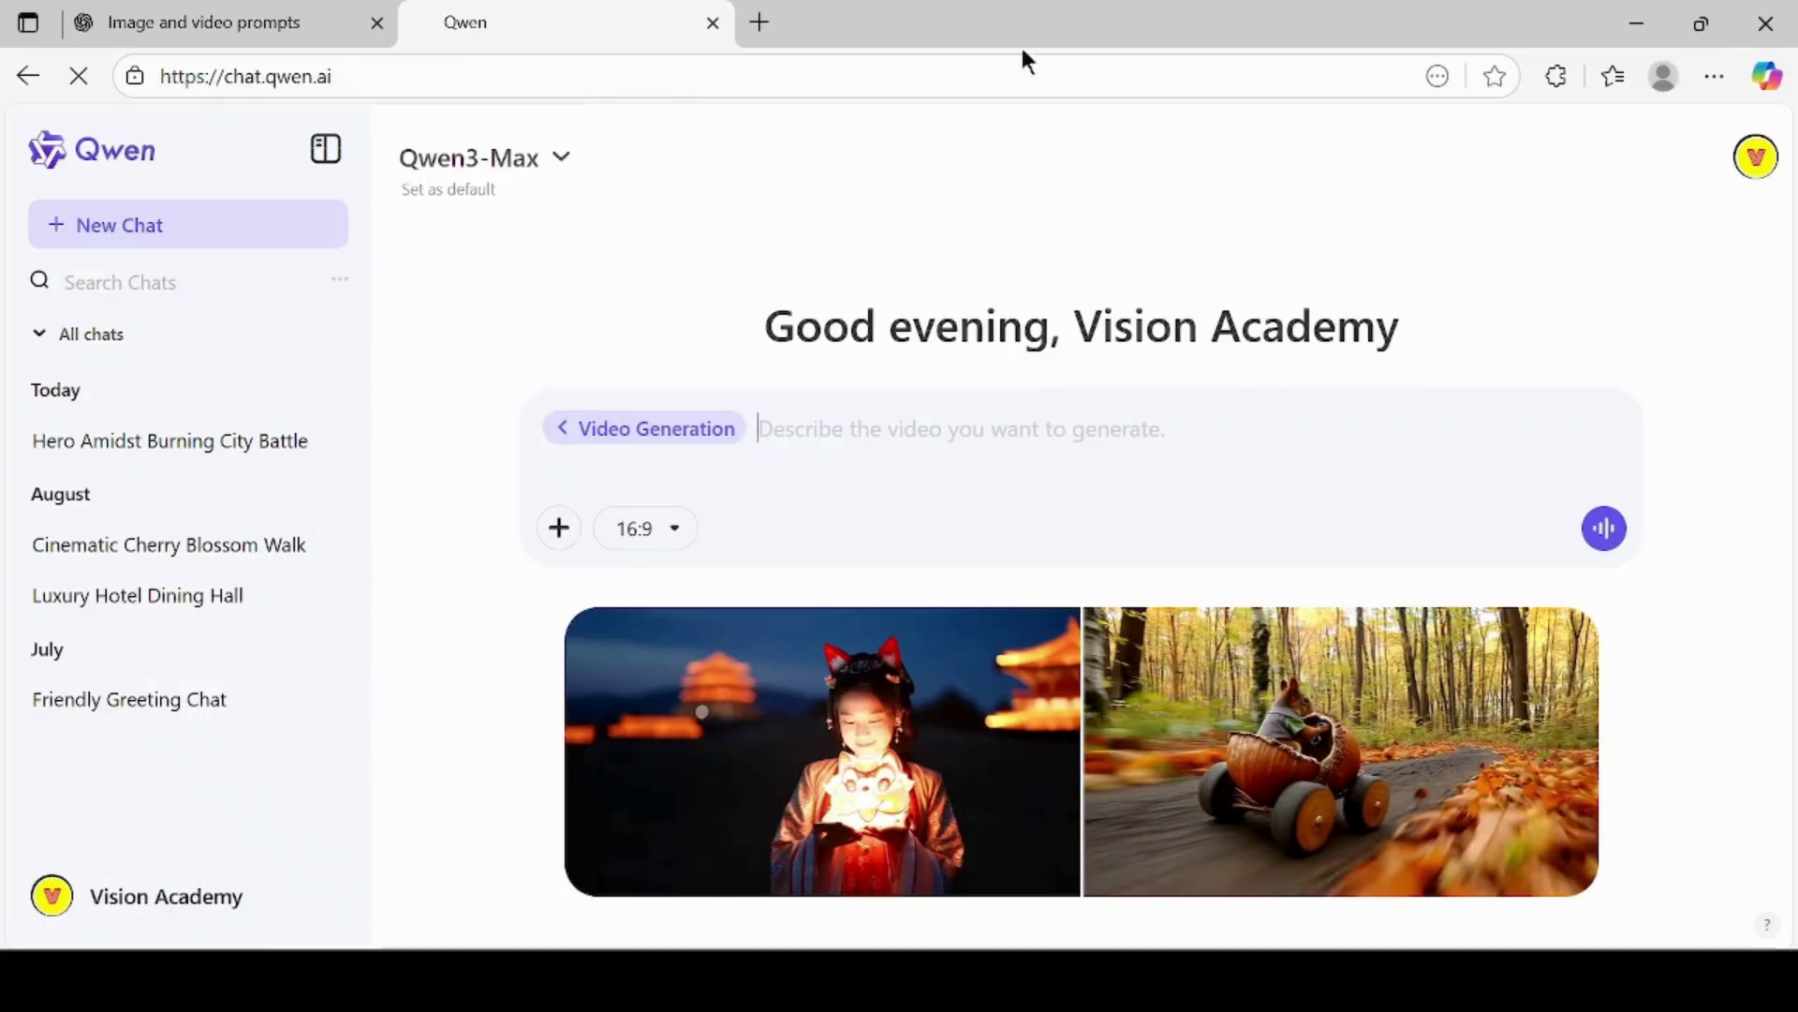
{"action": "right_click", "coordinate": [871, 450]}
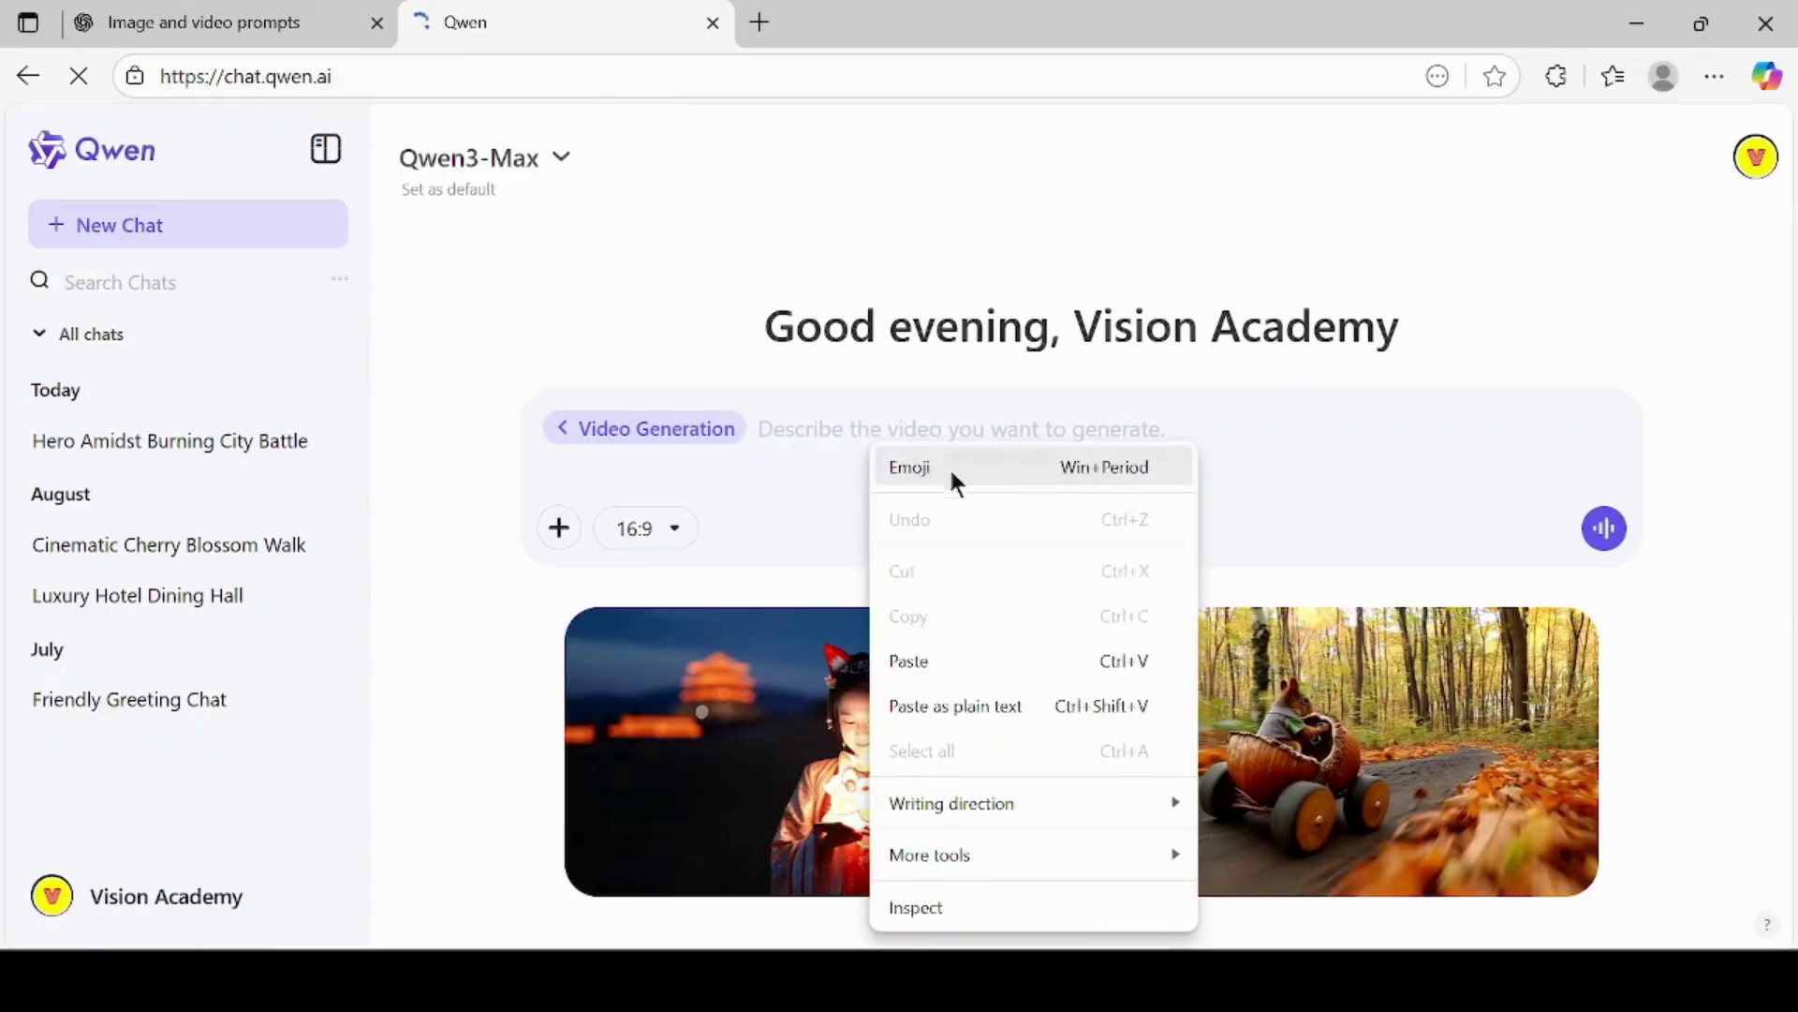
{"action": "left_click", "coordinate": [921, 658]}
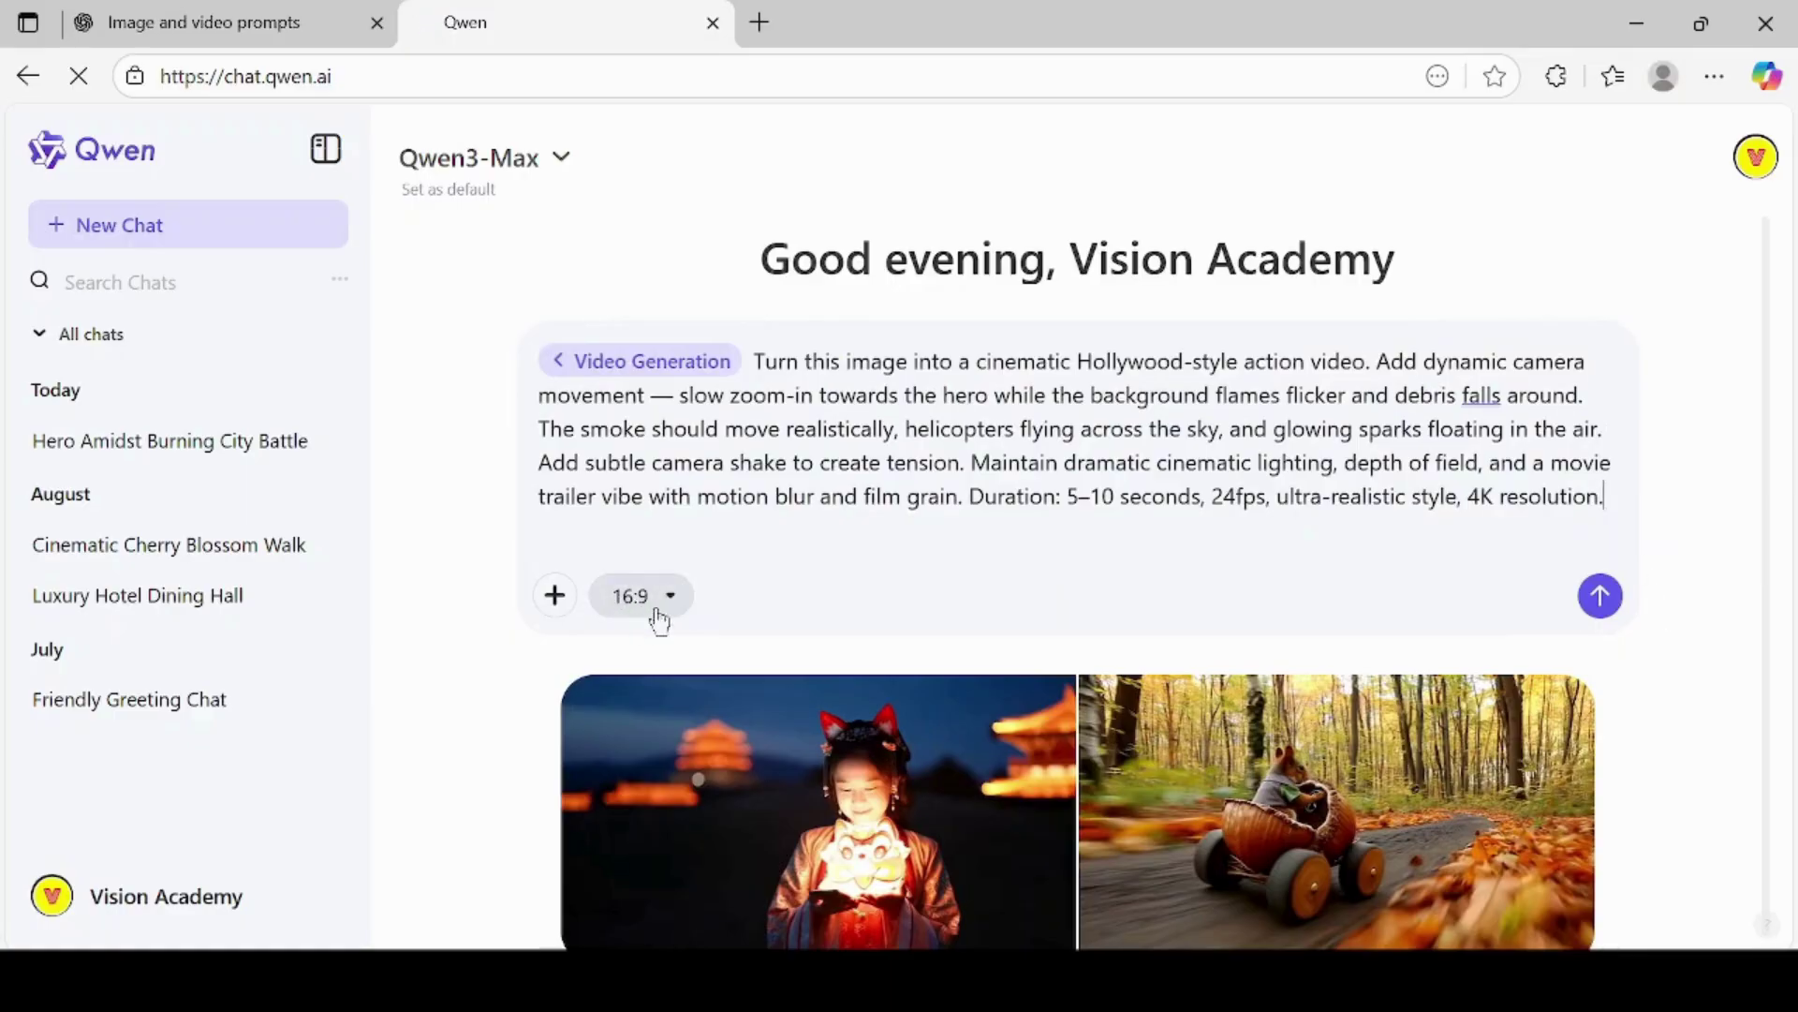
{"action": "left_click", "coordinate": [1599, 597]}
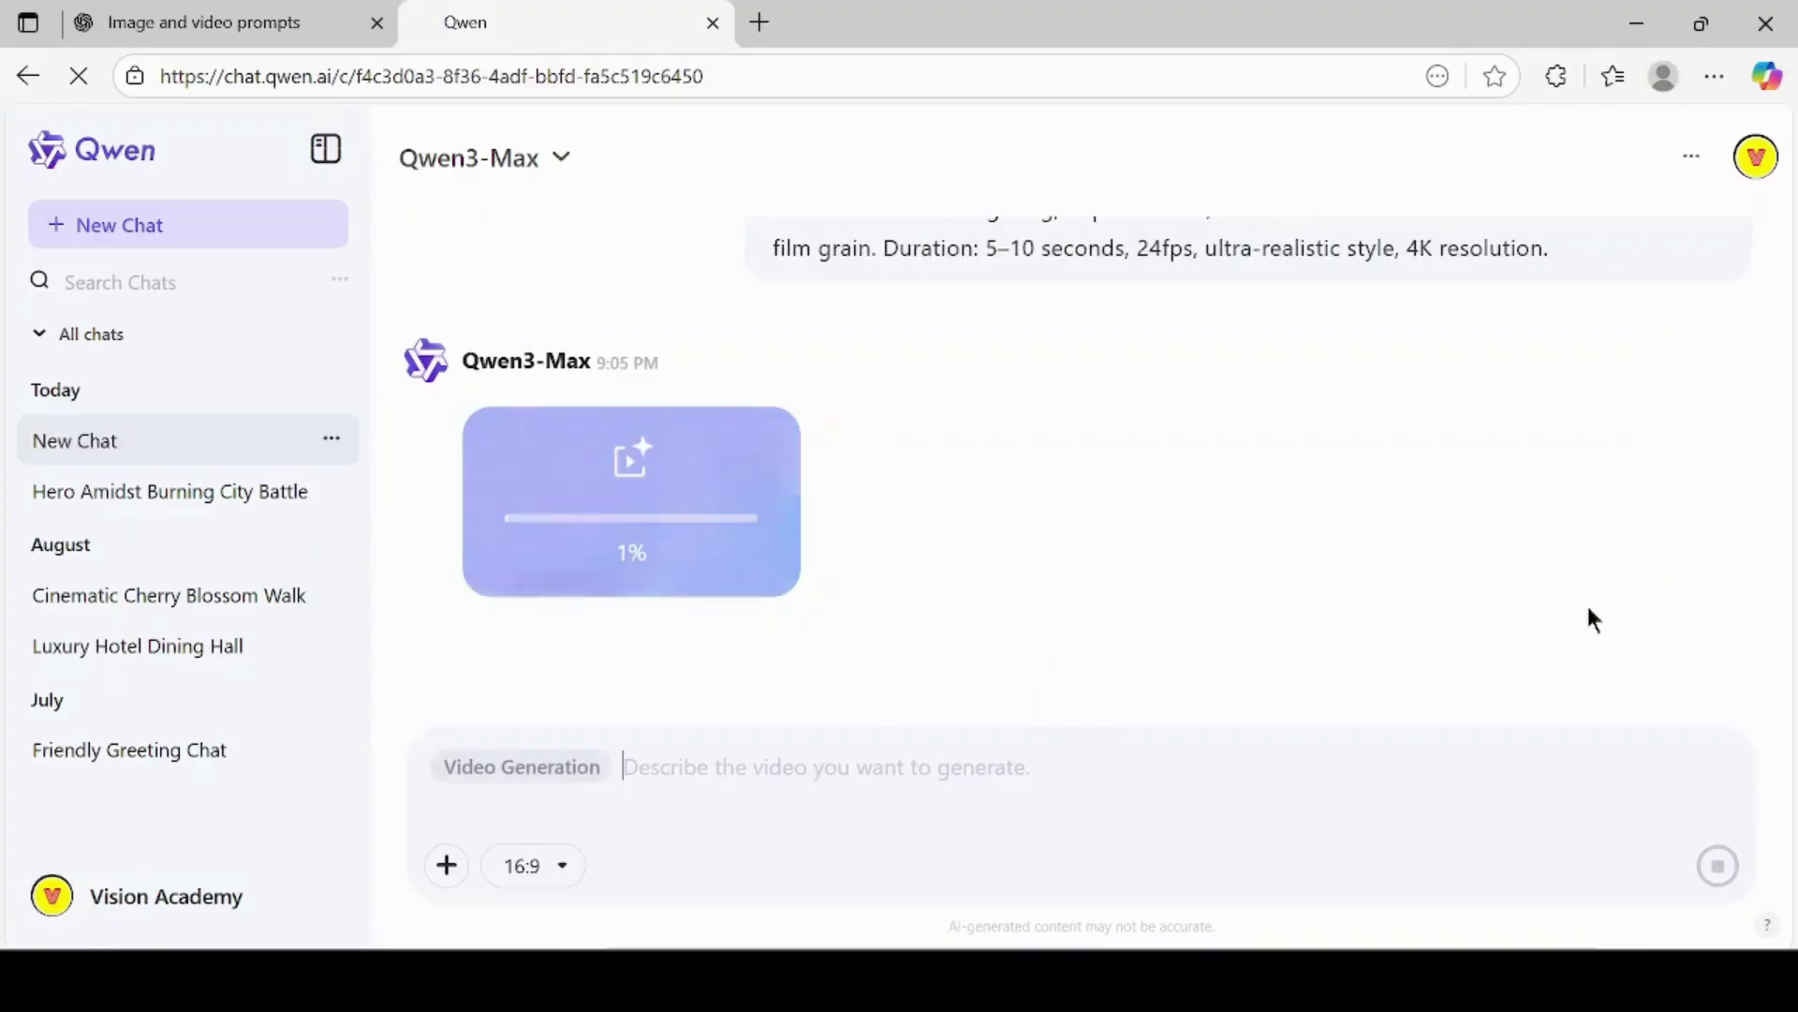
{"action": "left_click", "coordinate": [760, 585]}
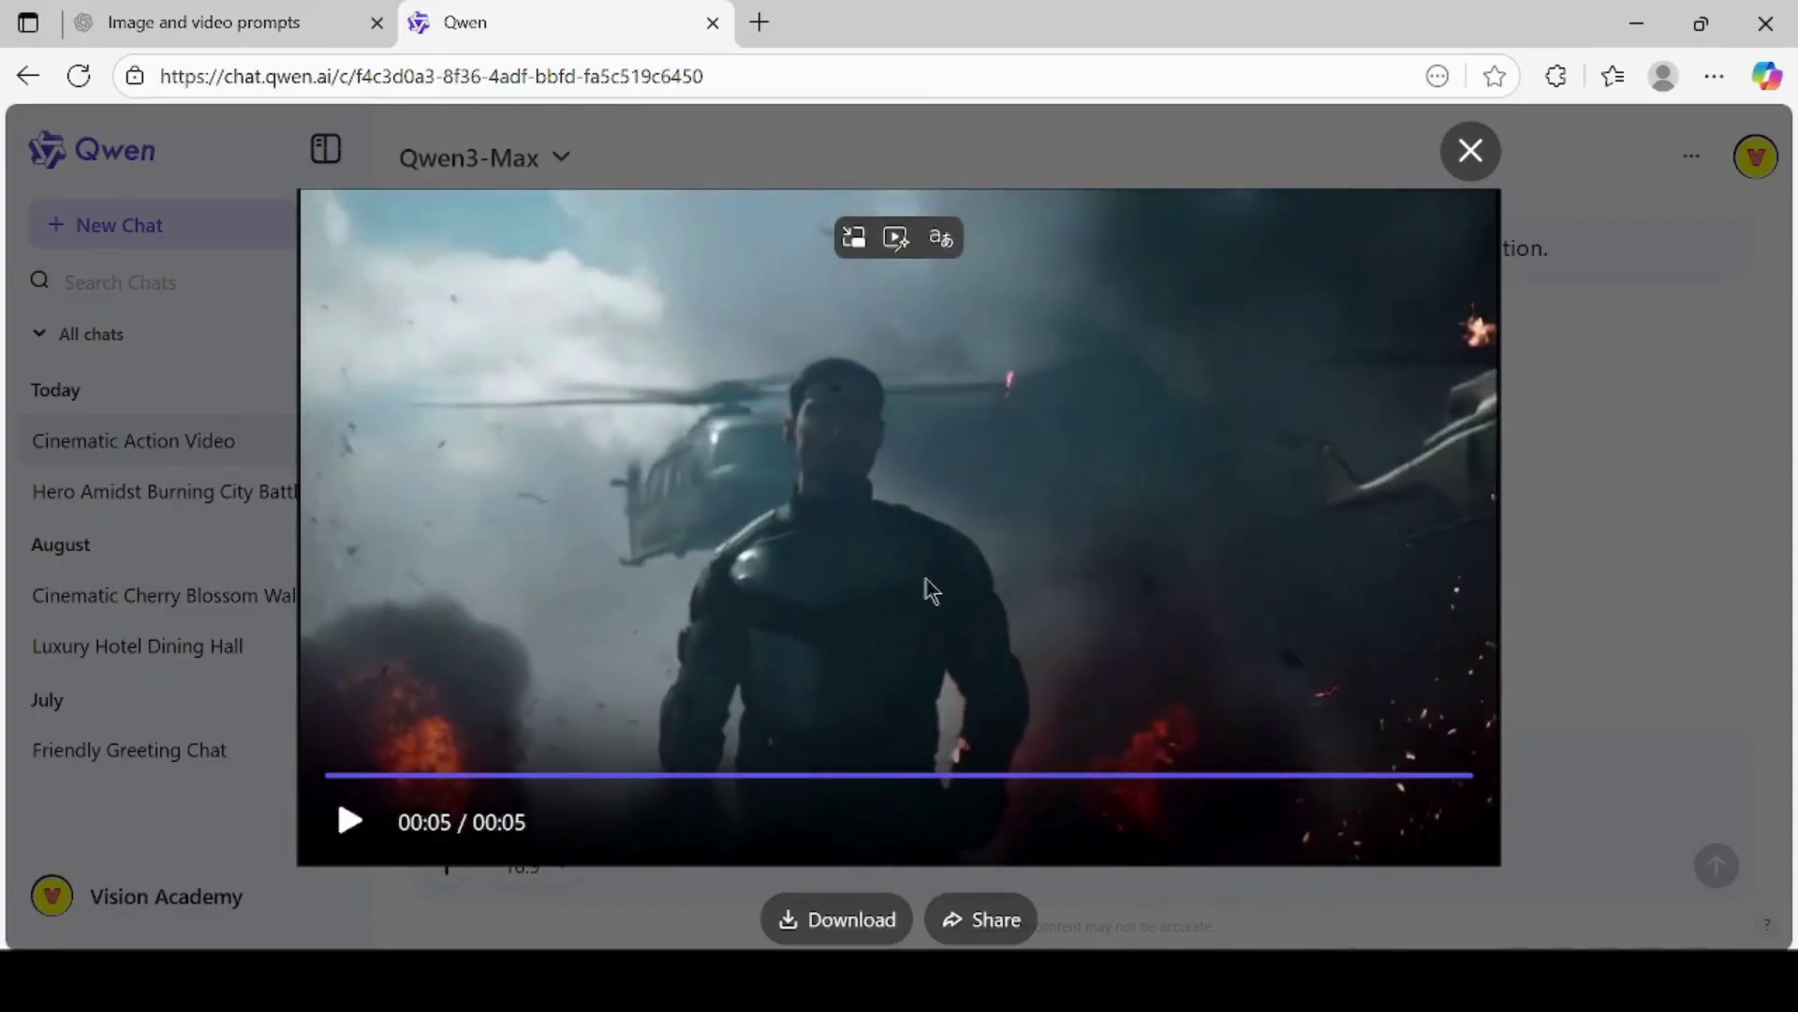
Download the 5-second action clip from Qwen as an MP4
{"action": "left_click", "coordinate": [853, 923]}
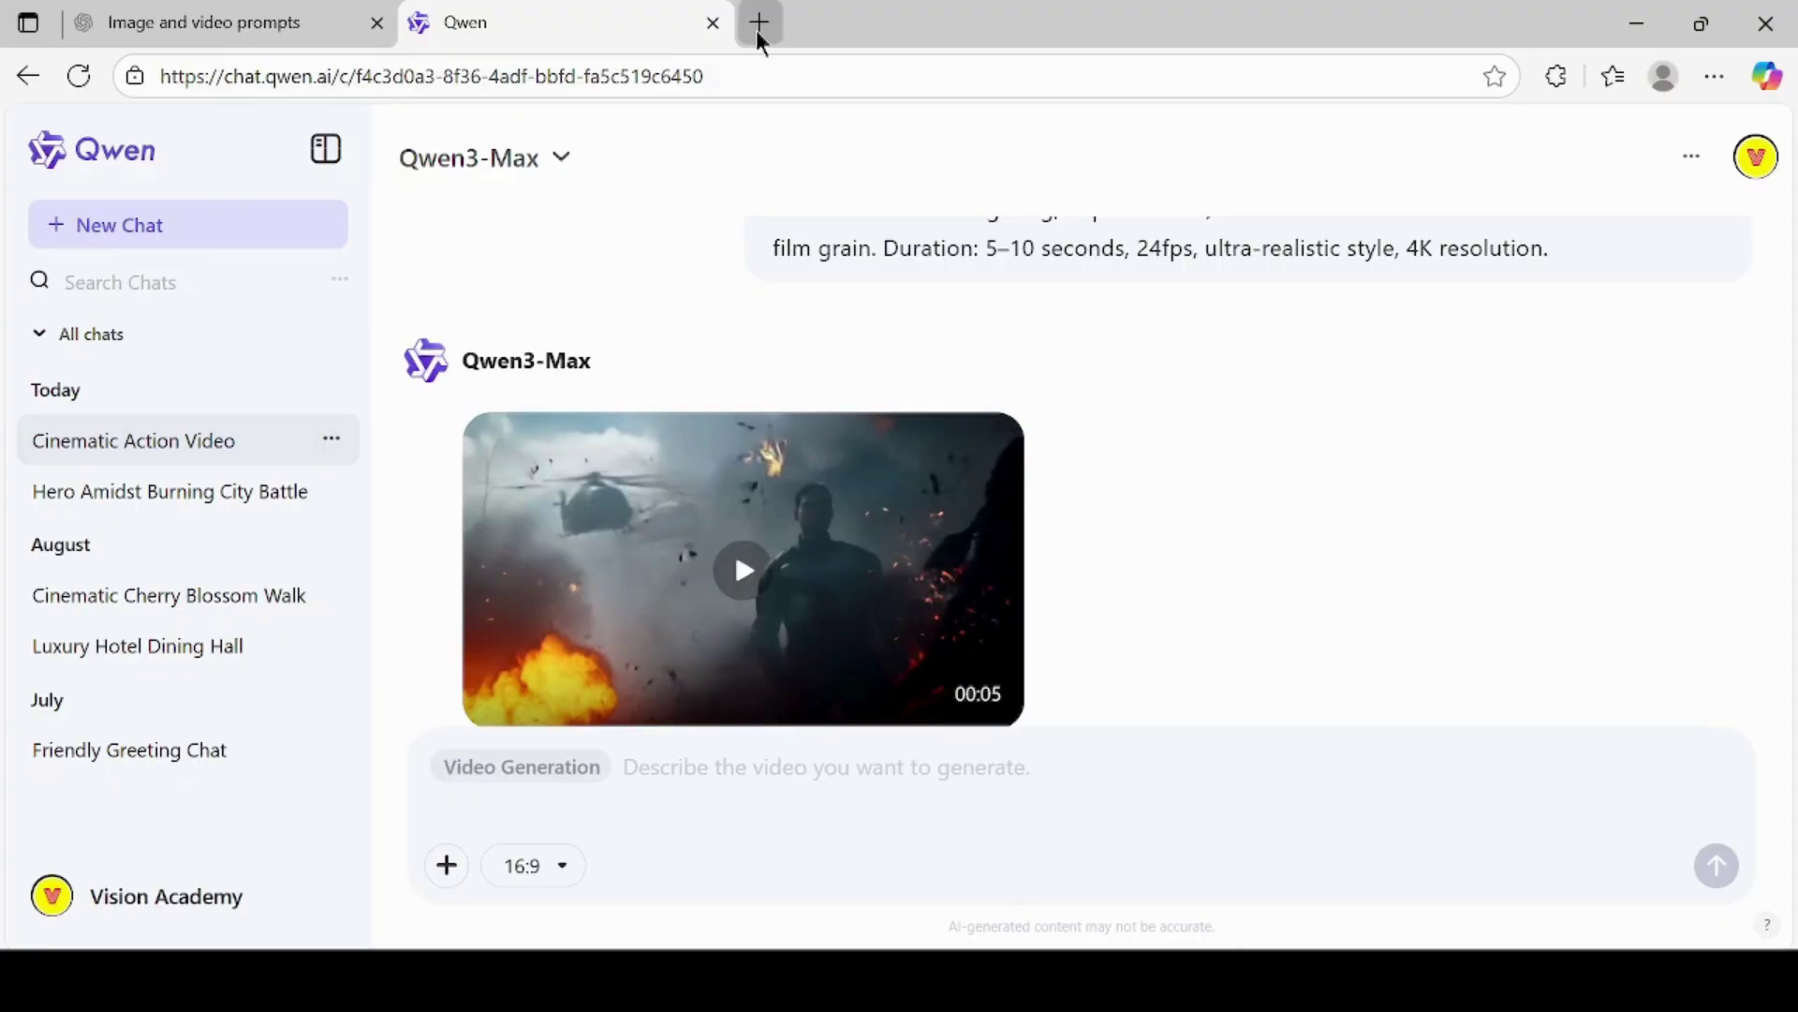
Search Google for 'meta ai', open Meta AI, and log in with the remembered account
{"action": "left_click", "coordinate": [758, 29]}
{"action": "type", "text": "g"}
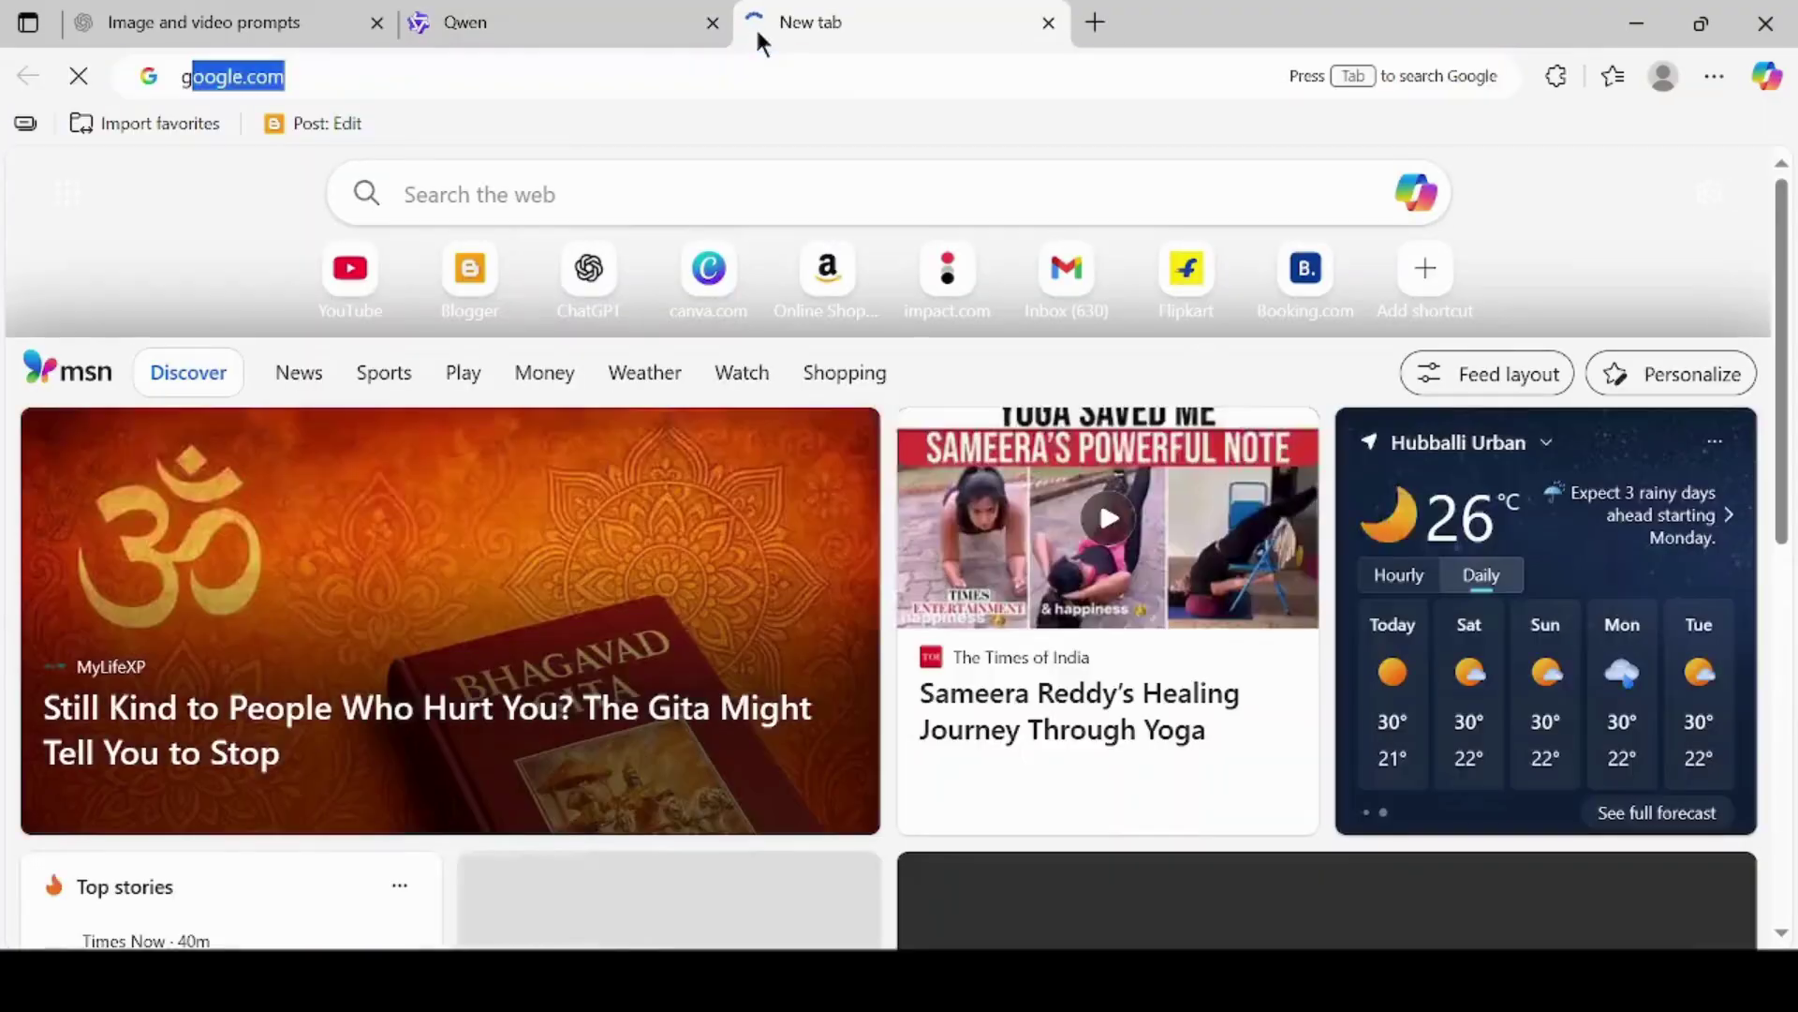
{"action": "key", "text": "Return"}
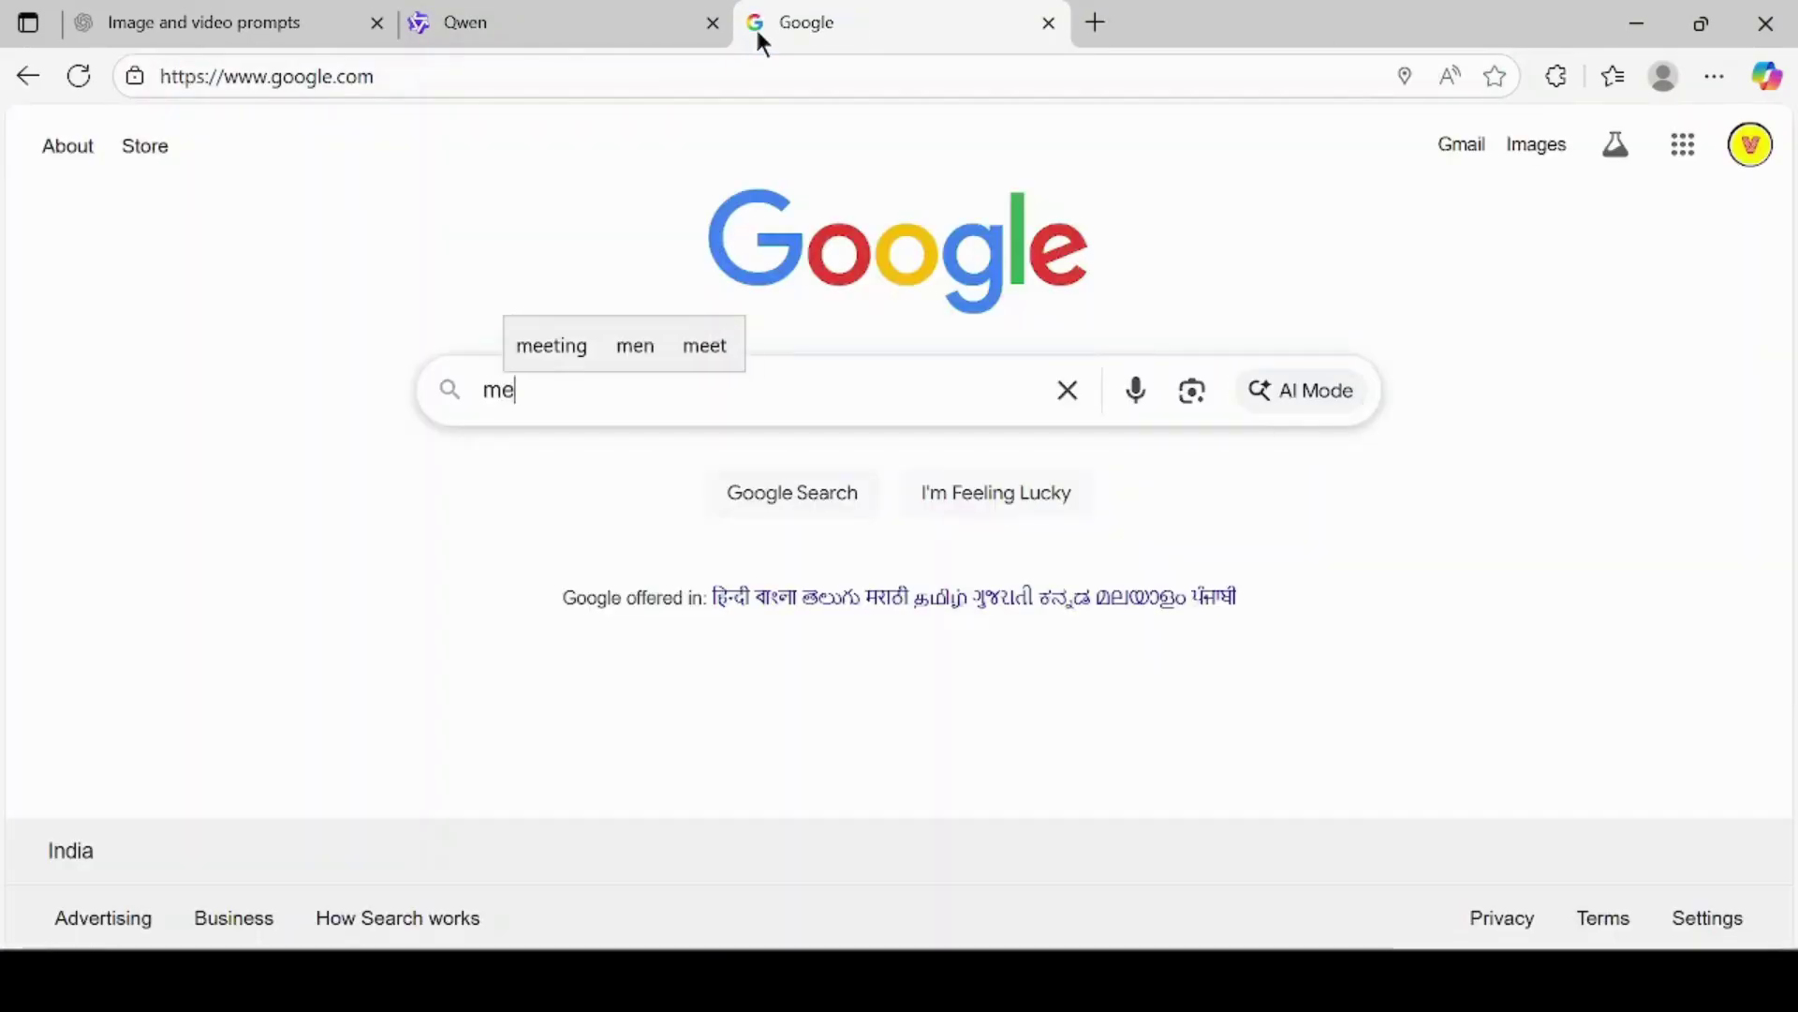
{"action": "type", "text": "me"}
{"action": "key", "text": "Down"}
{"action": "key", "text": "Return"}
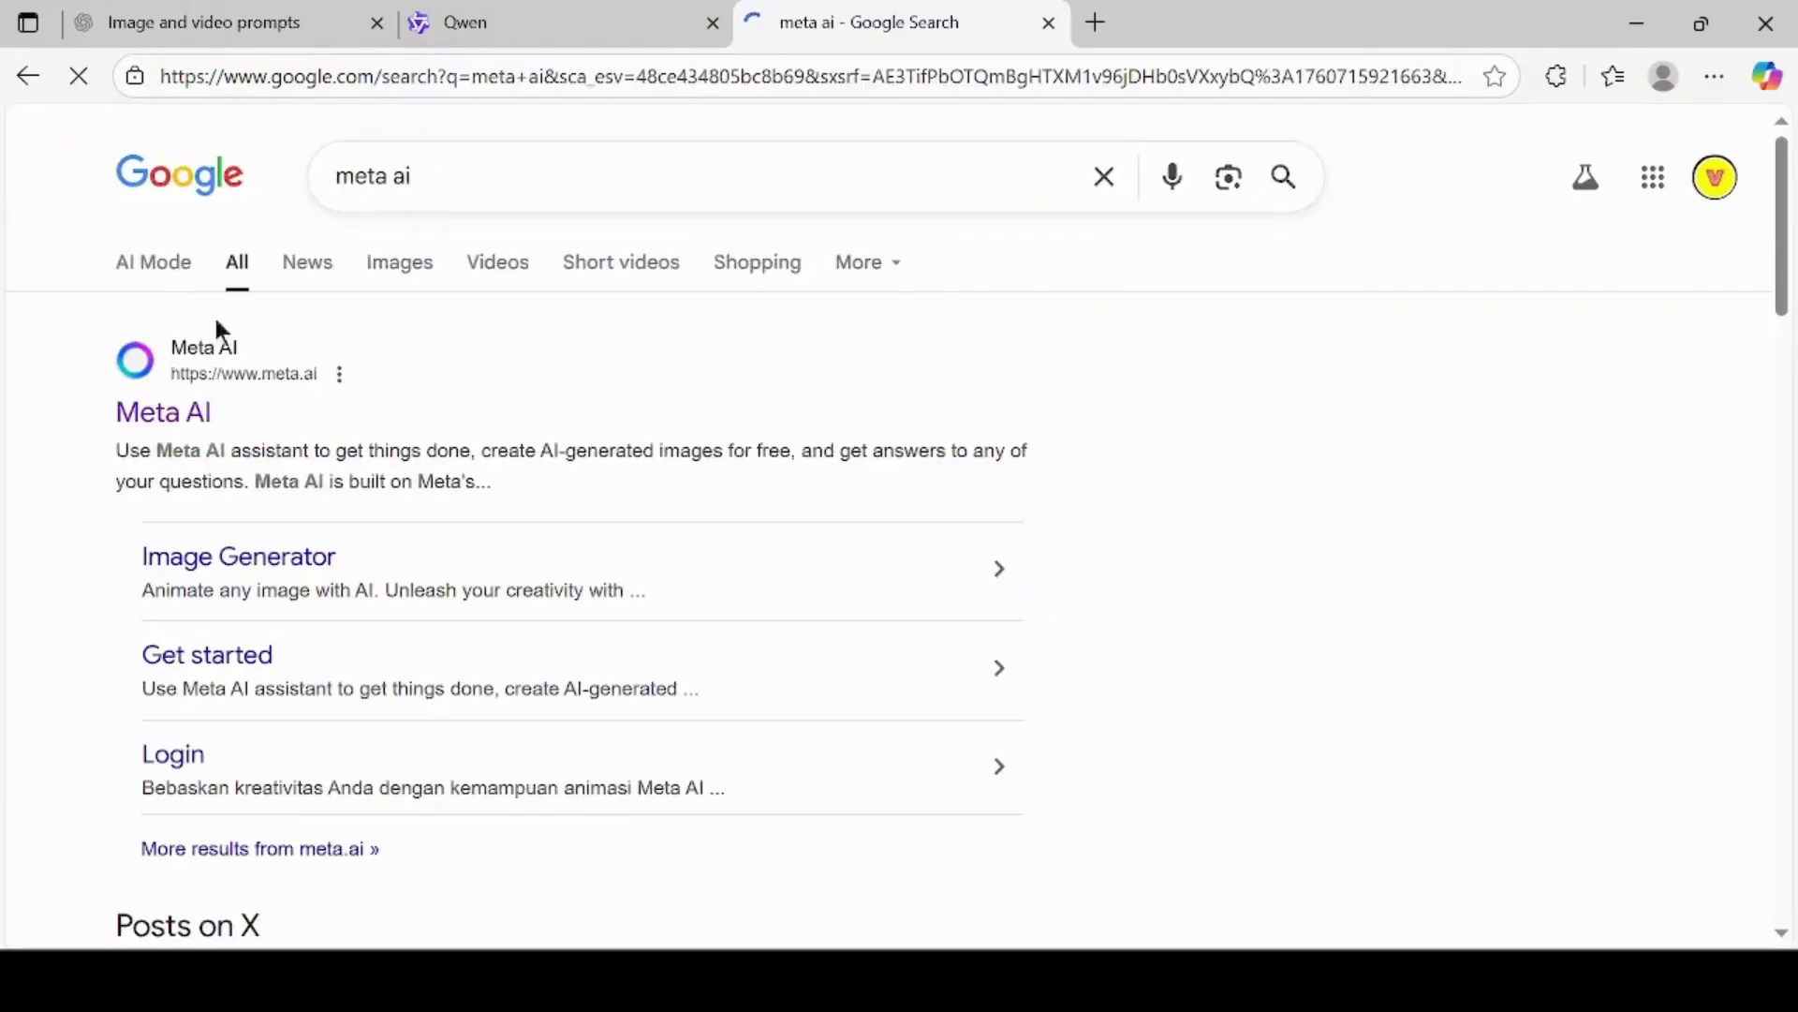
{"action": "left_click", "coordinate": [201, 421]}
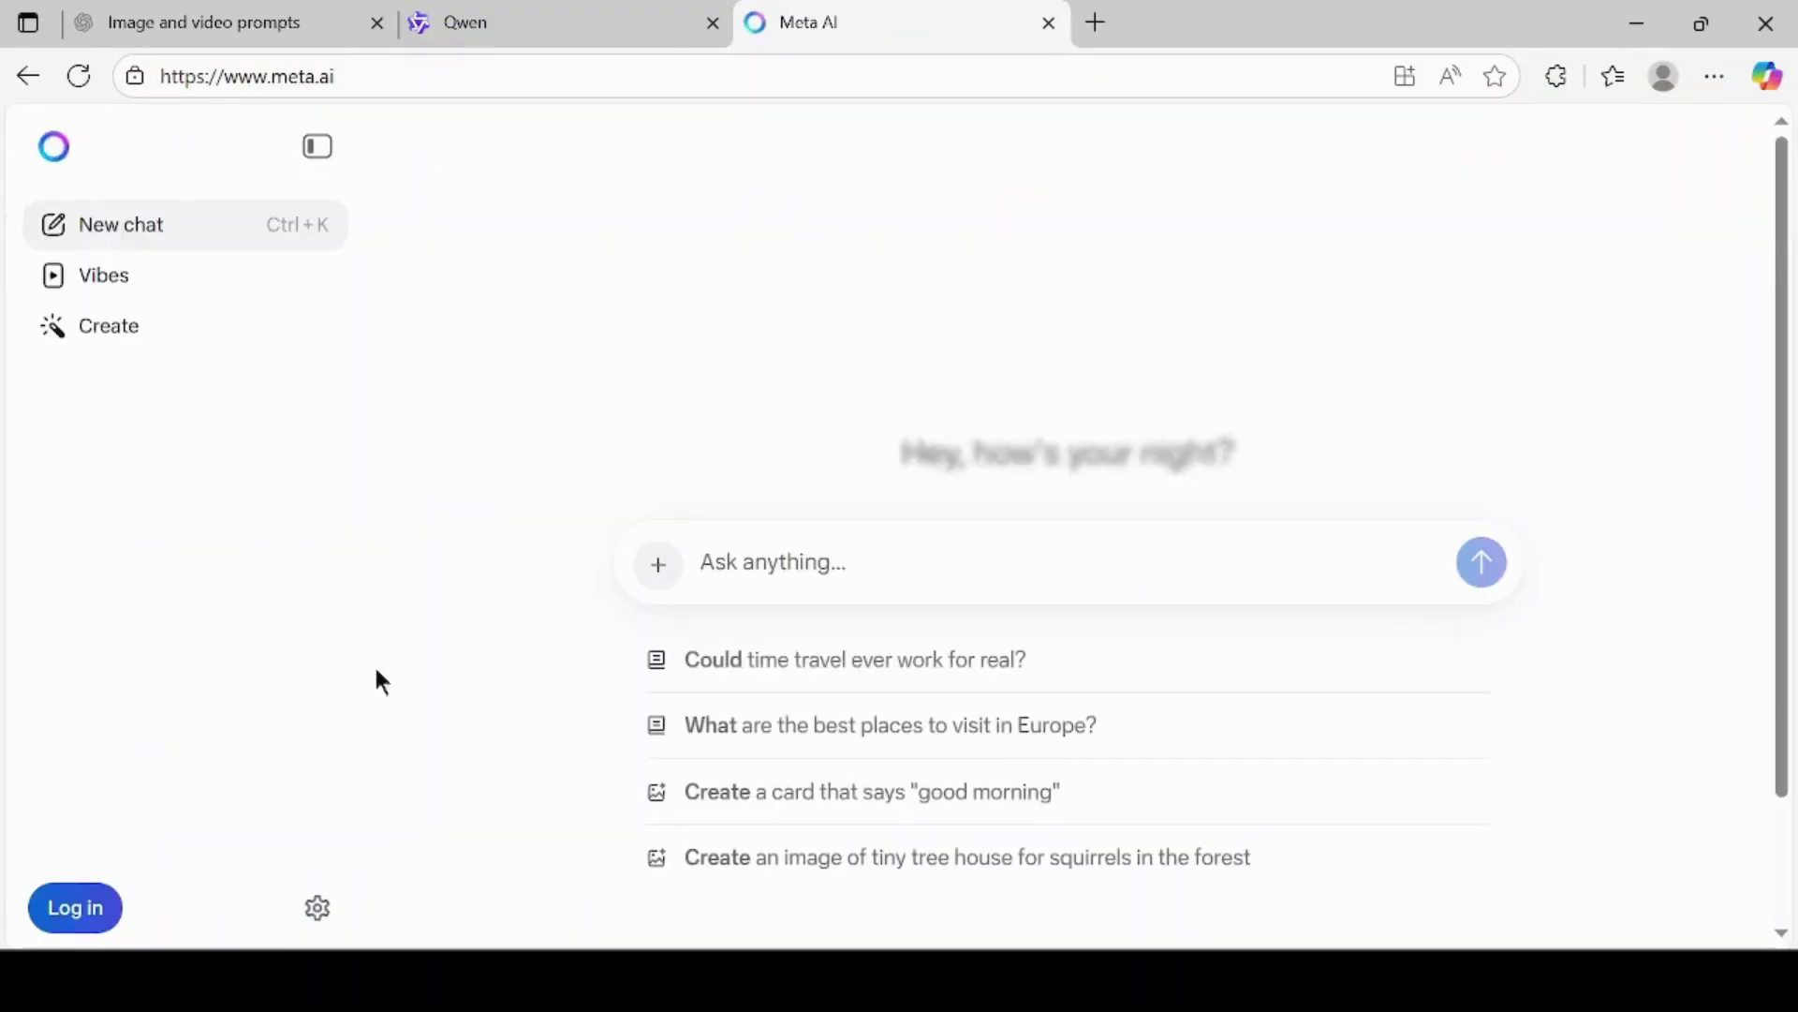
{"action": "left_click", "coordinate": [80, 912]}
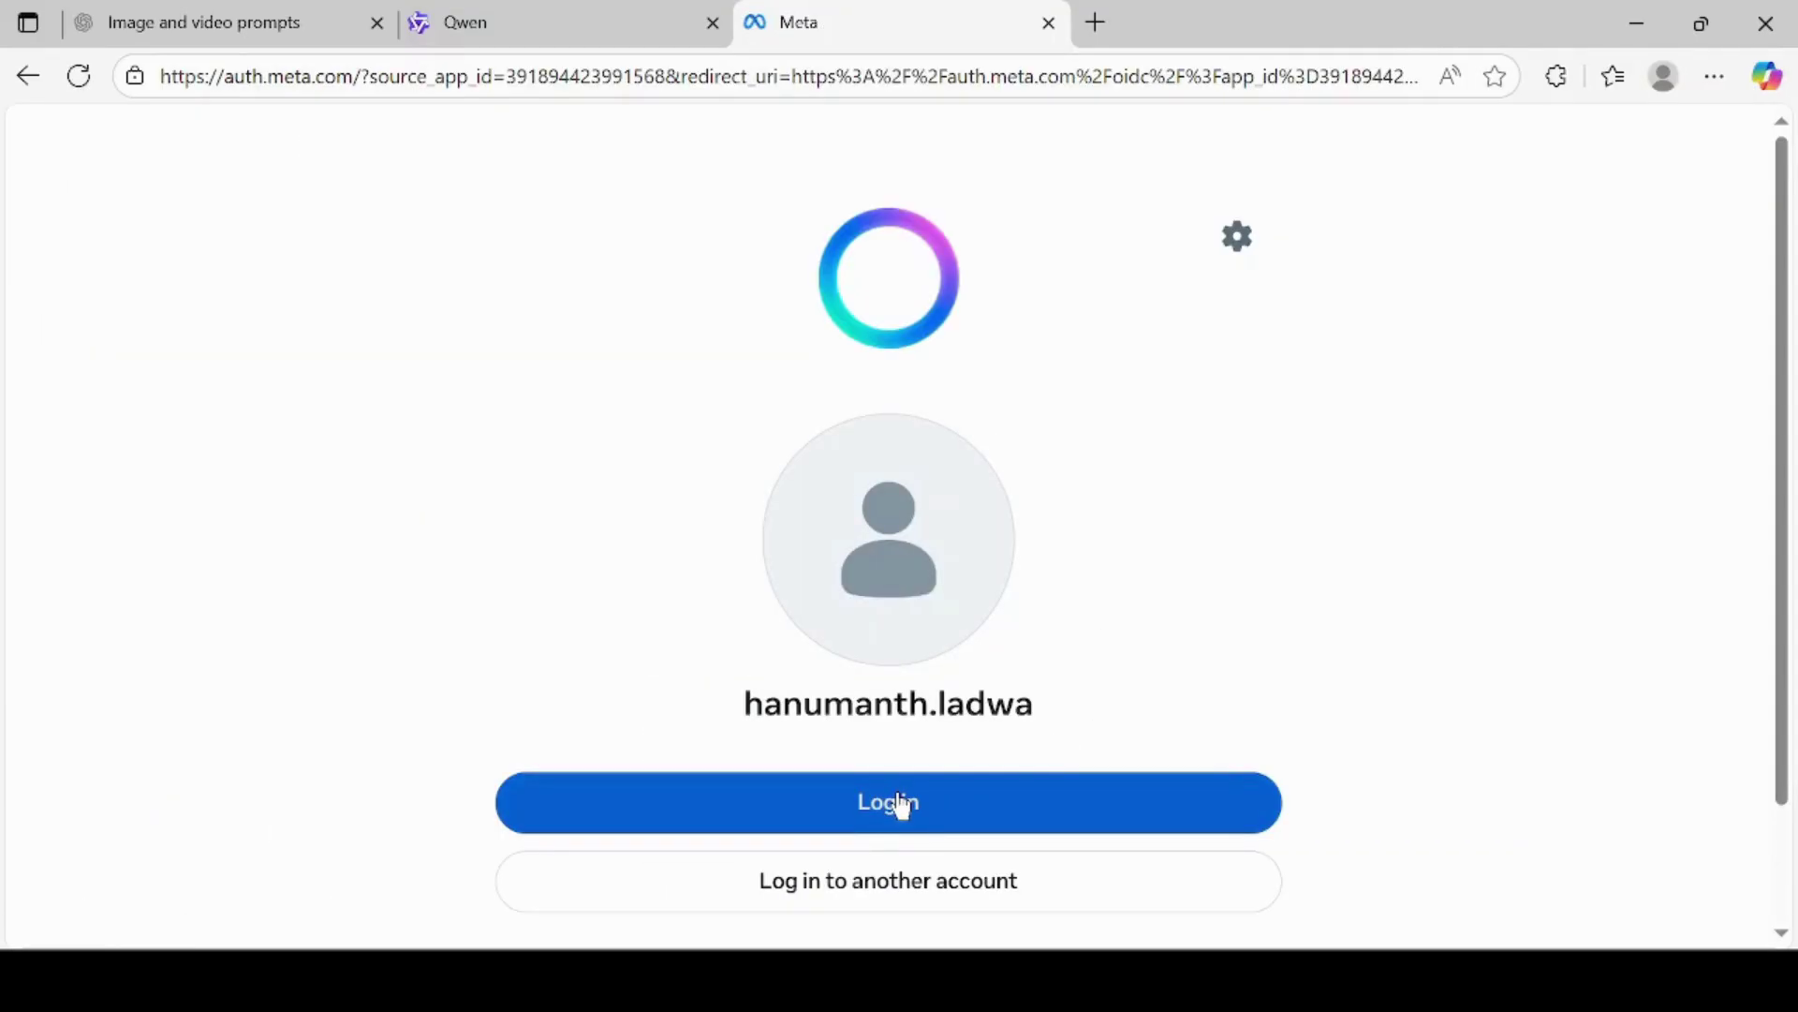
{"action": "left_click", "coordinate": [901, 808]}
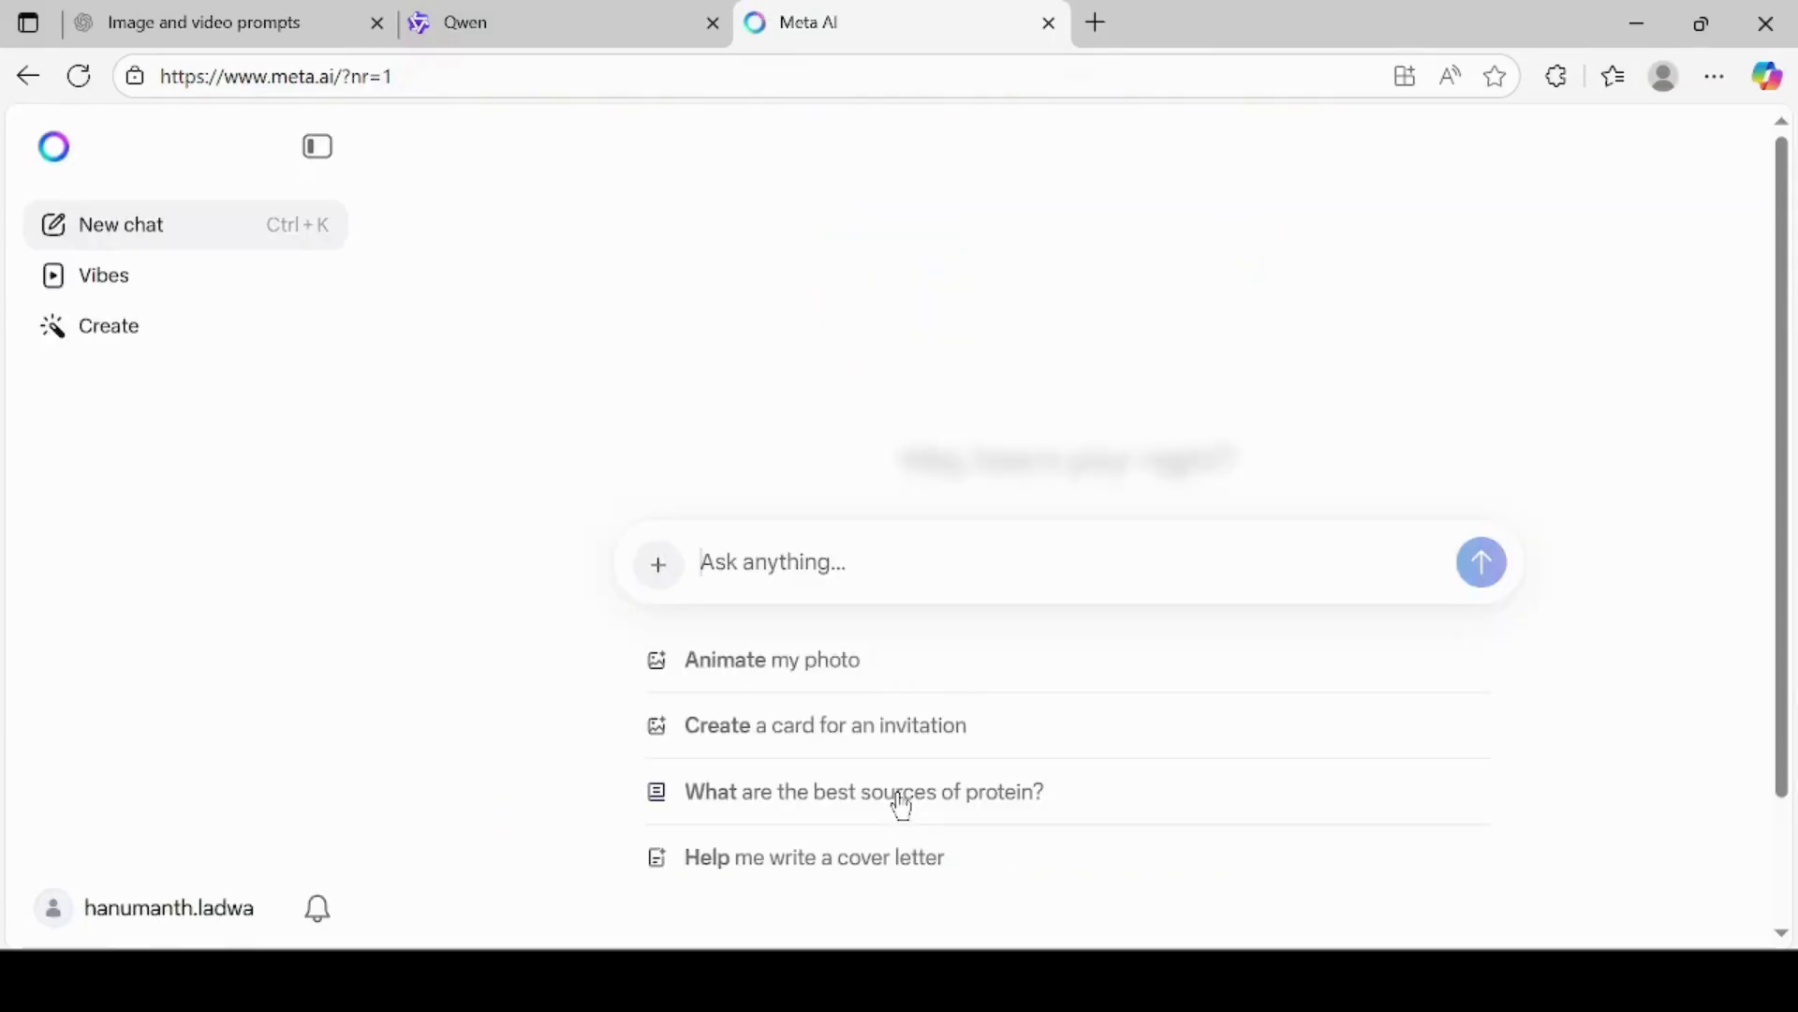
Switch Meta AI's prompt box to Create and copy the image prompt from ChatGPT
{"action": "left_click", "coordinate": [660, 565]}
{"action": "left_click", "coordinate": [738, 458]}
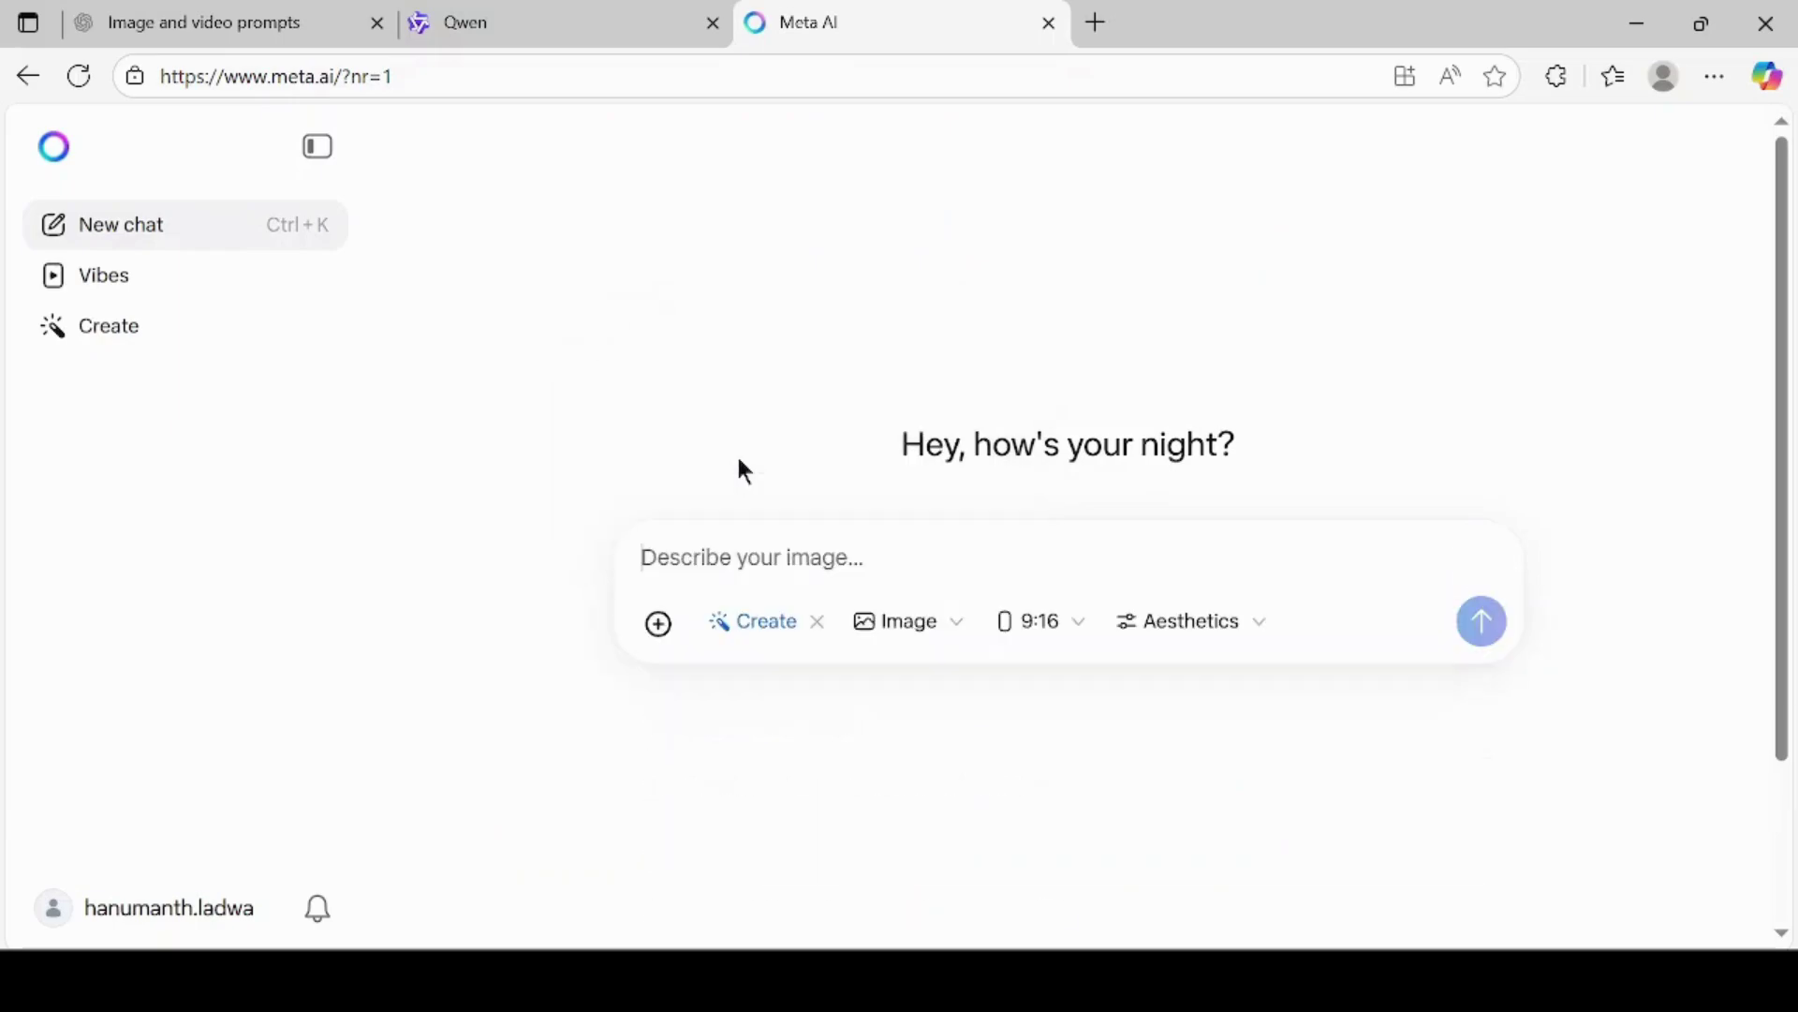
{"action": "left_click", "coordinate": [262, 25]}
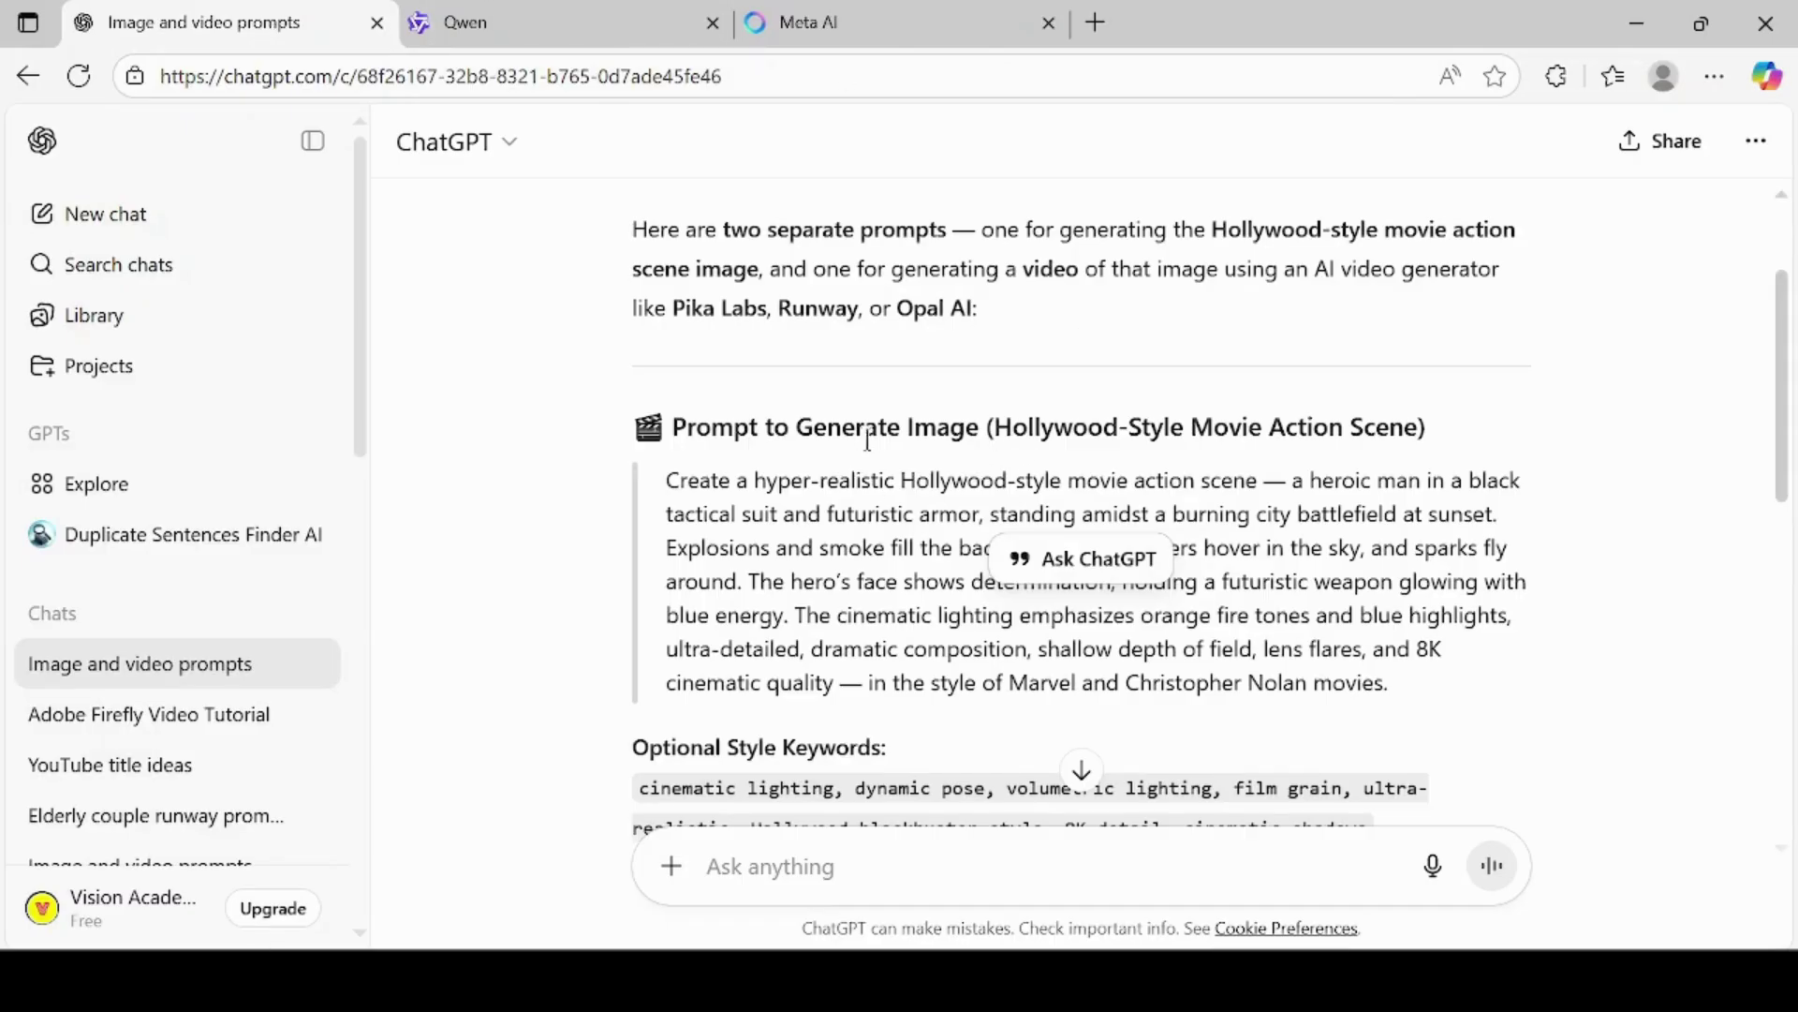
{"action": "triple_click", "coordinate": [934, 507]}
{"action": "key", "text": "ctrl+c"}
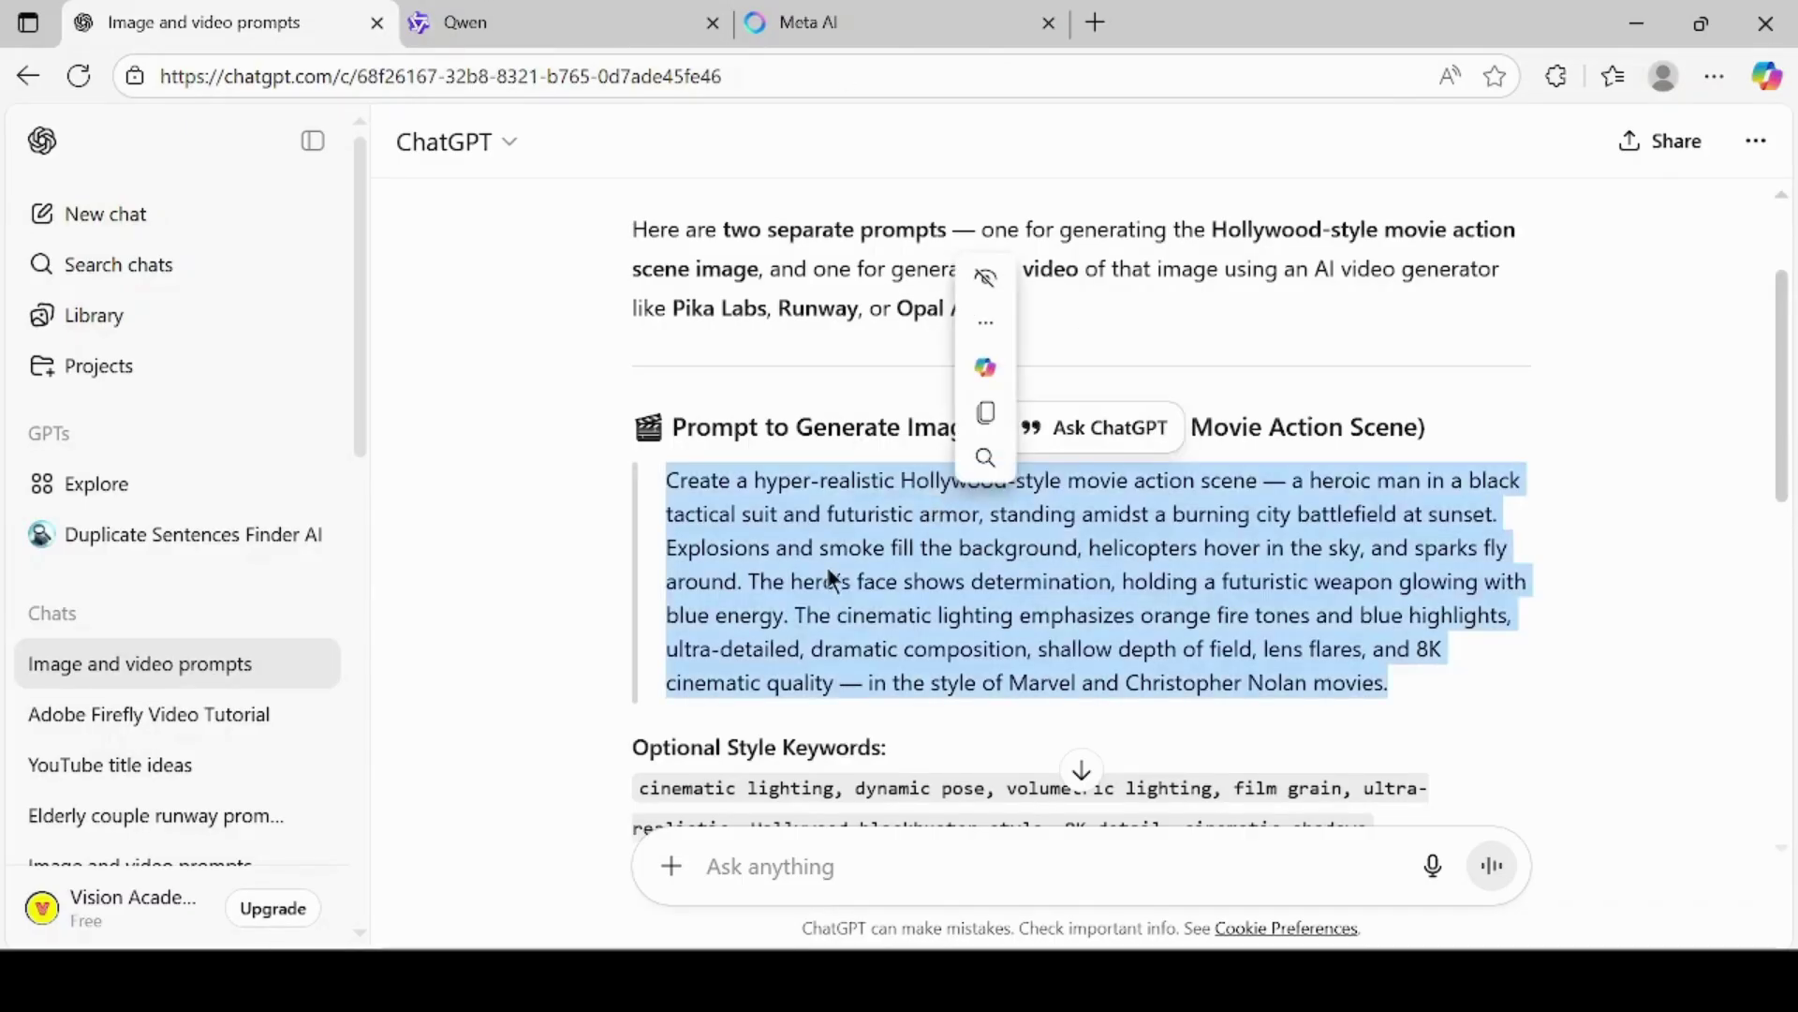
{"action": "right_click", "coordinate": [823, 577]}
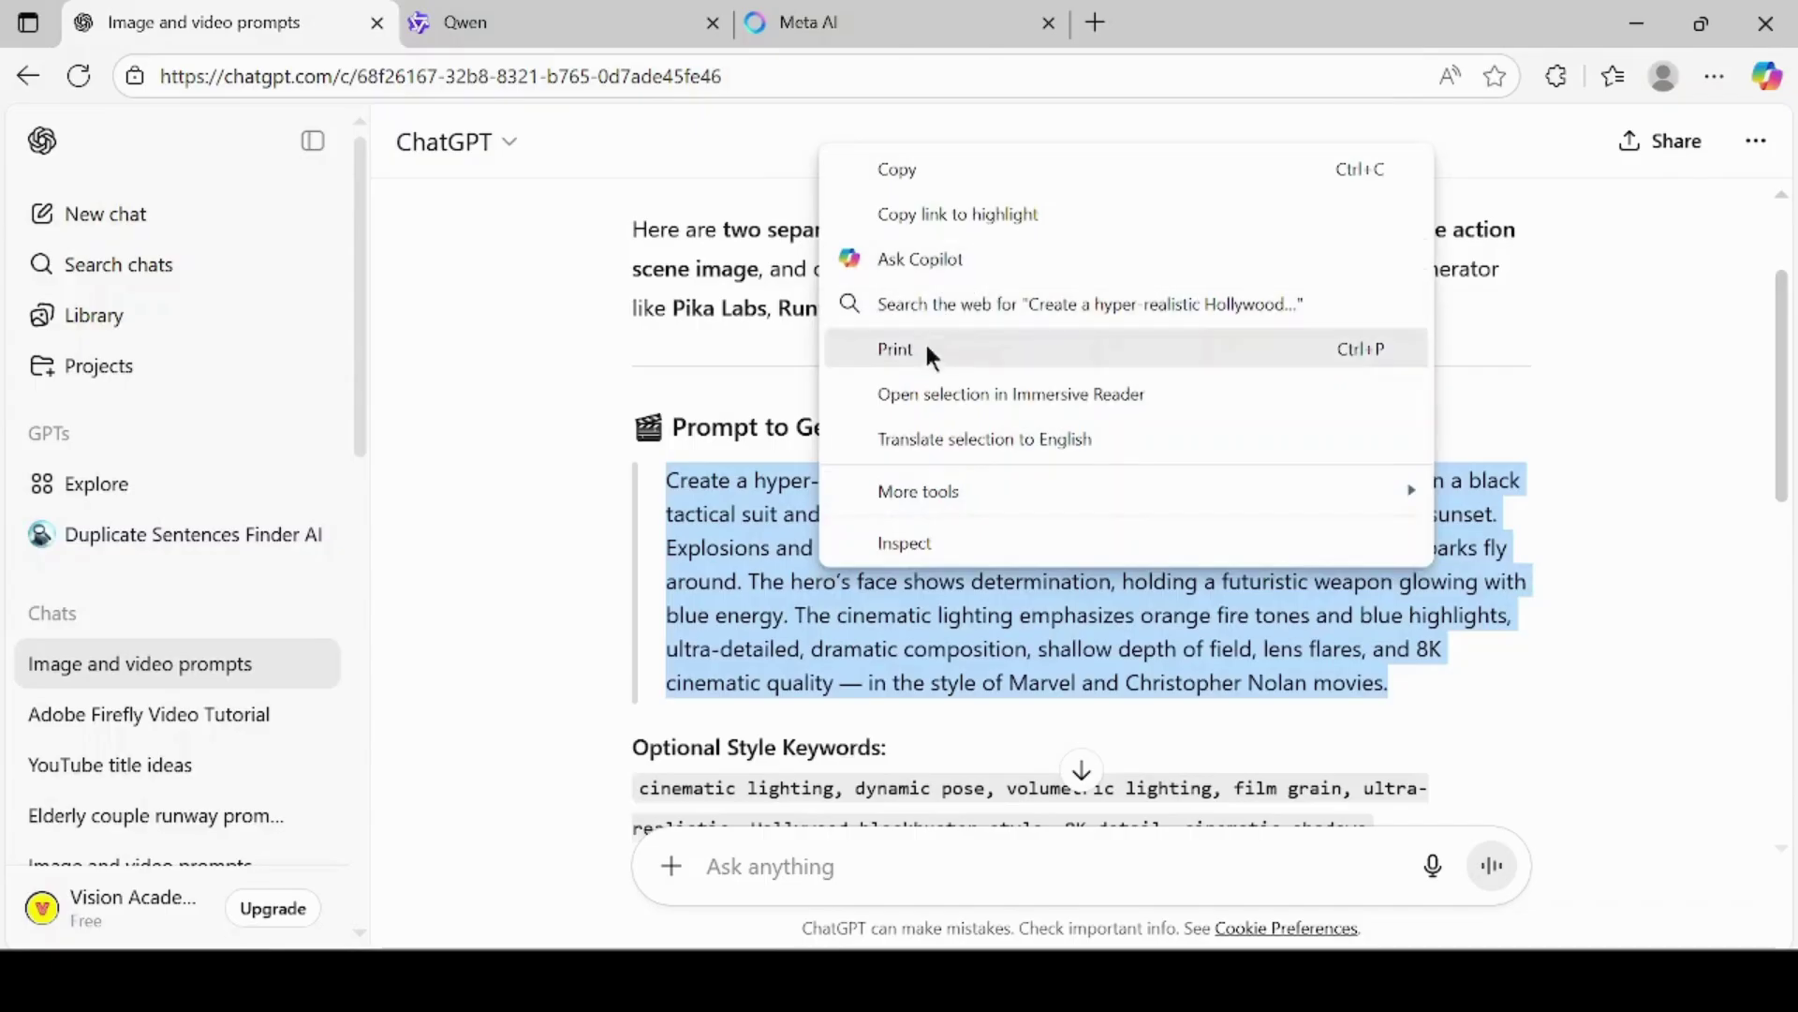
{"action": "left_click", "coordinate": [953, 176]}
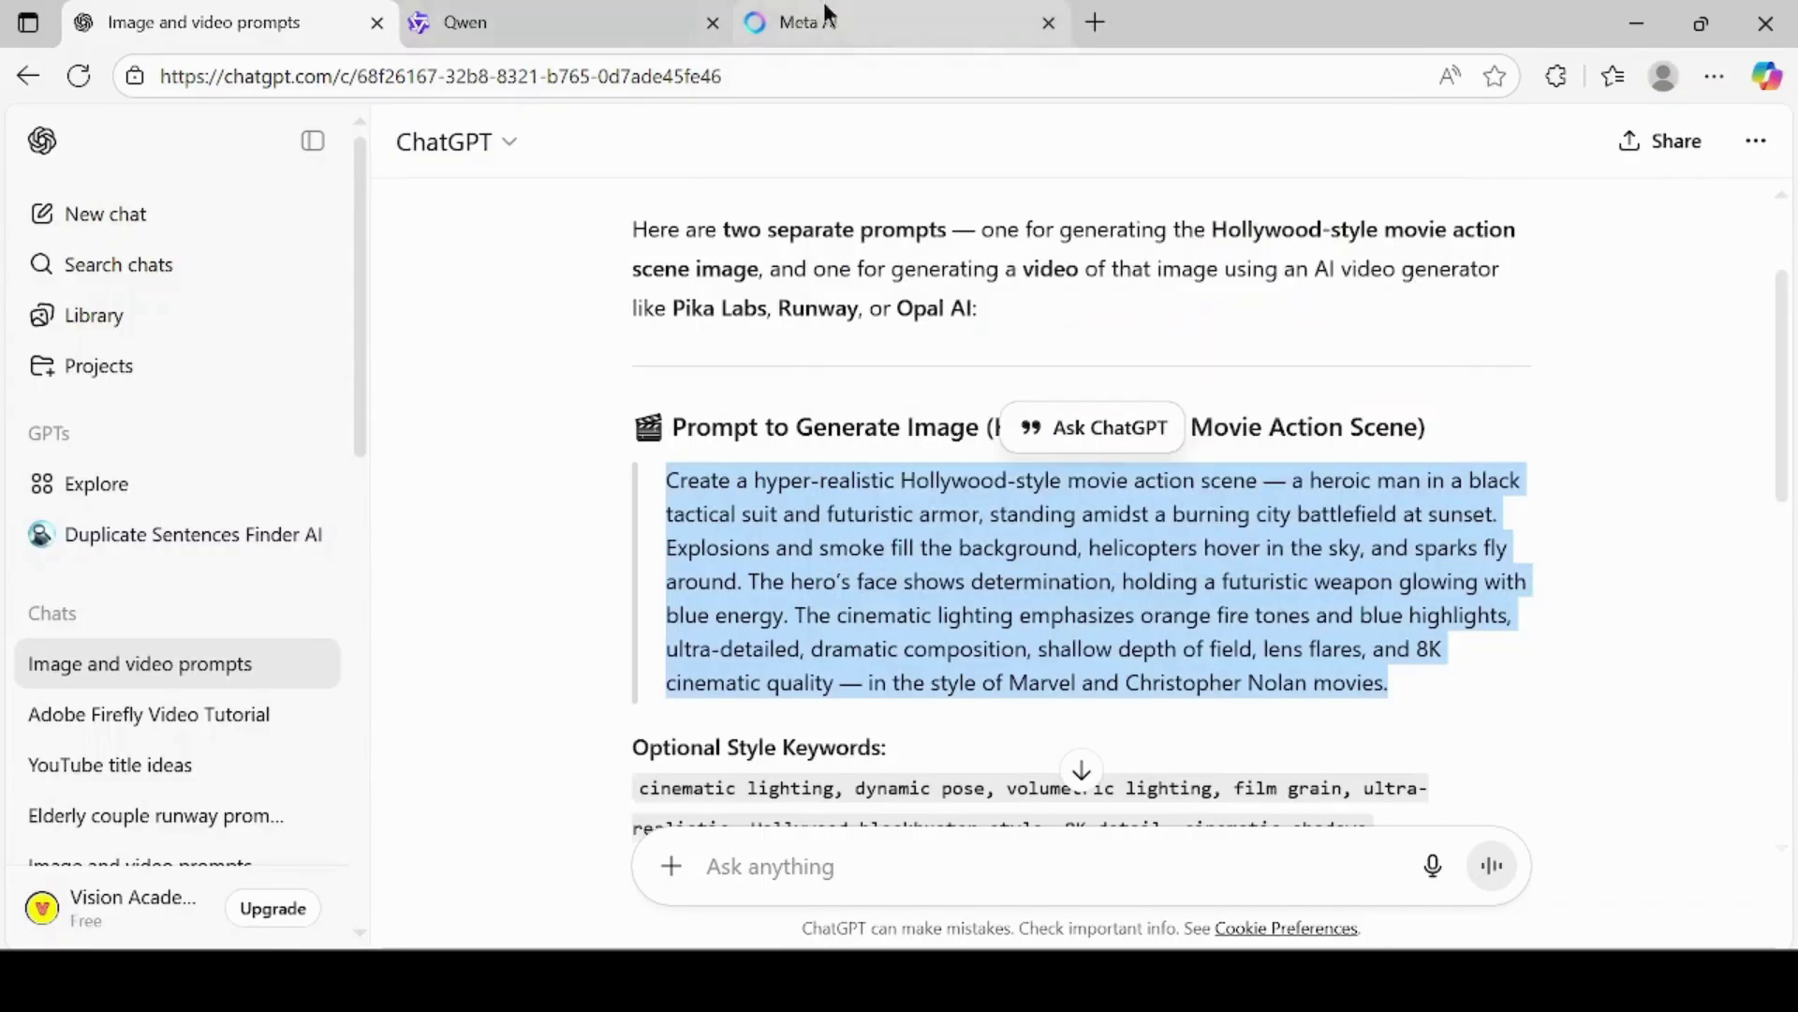
Paste the image prompt into Meta AI and generate it at 16:9
{"action": "left_click", "coordinate": [858, 17]}
{"action": "right_click", "coordinate": [818, 552]}
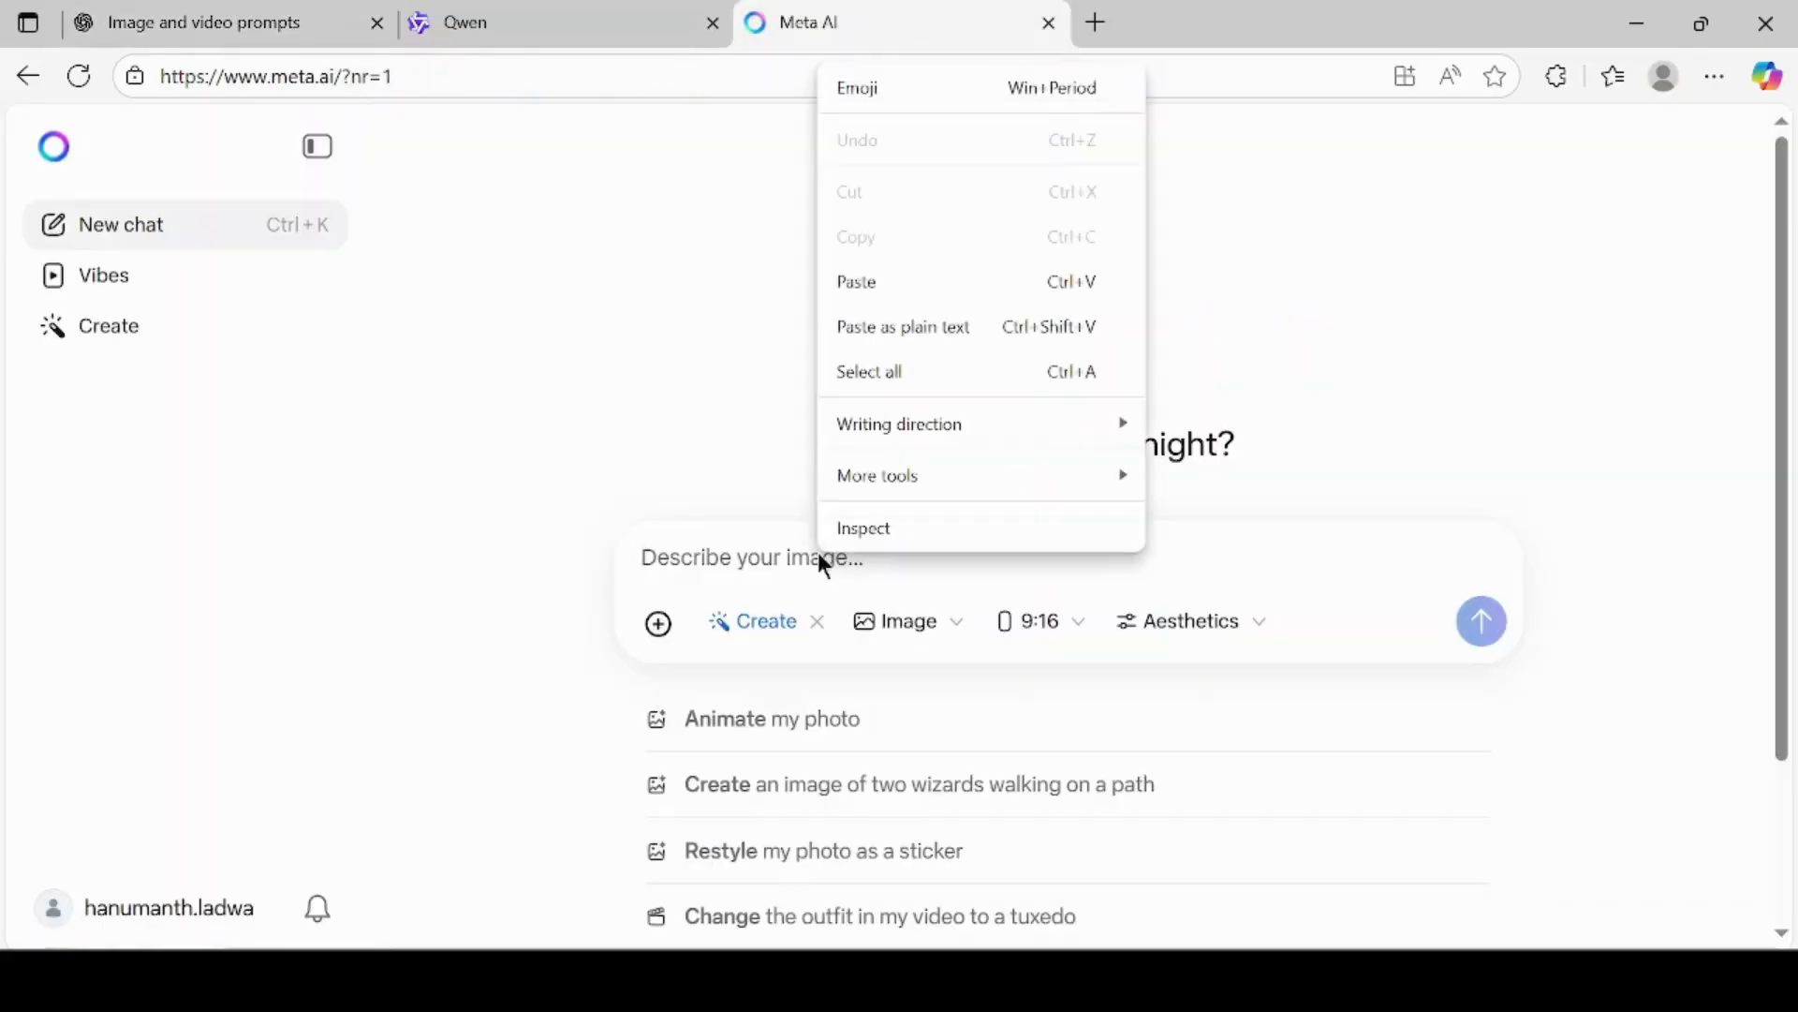
{"action": "left_click", "coordinate": [947, 287]}
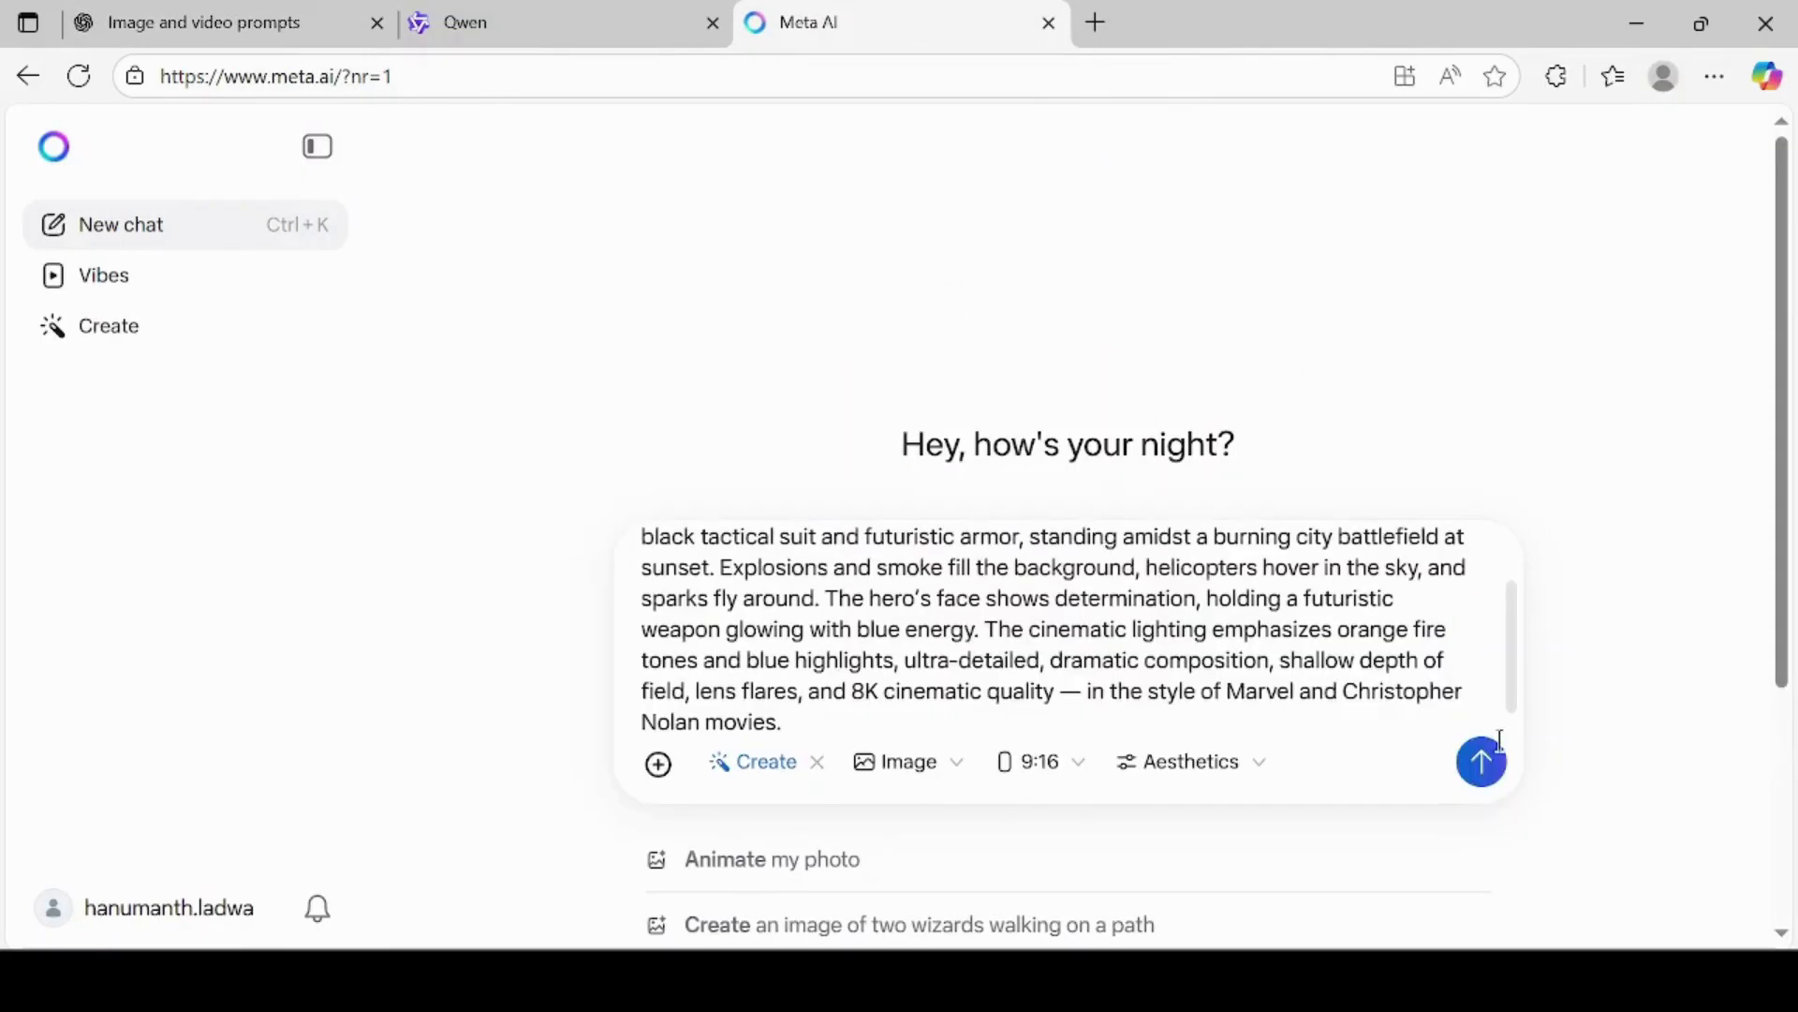
{"action": "left_click", "coordinate": [1047, 772]}
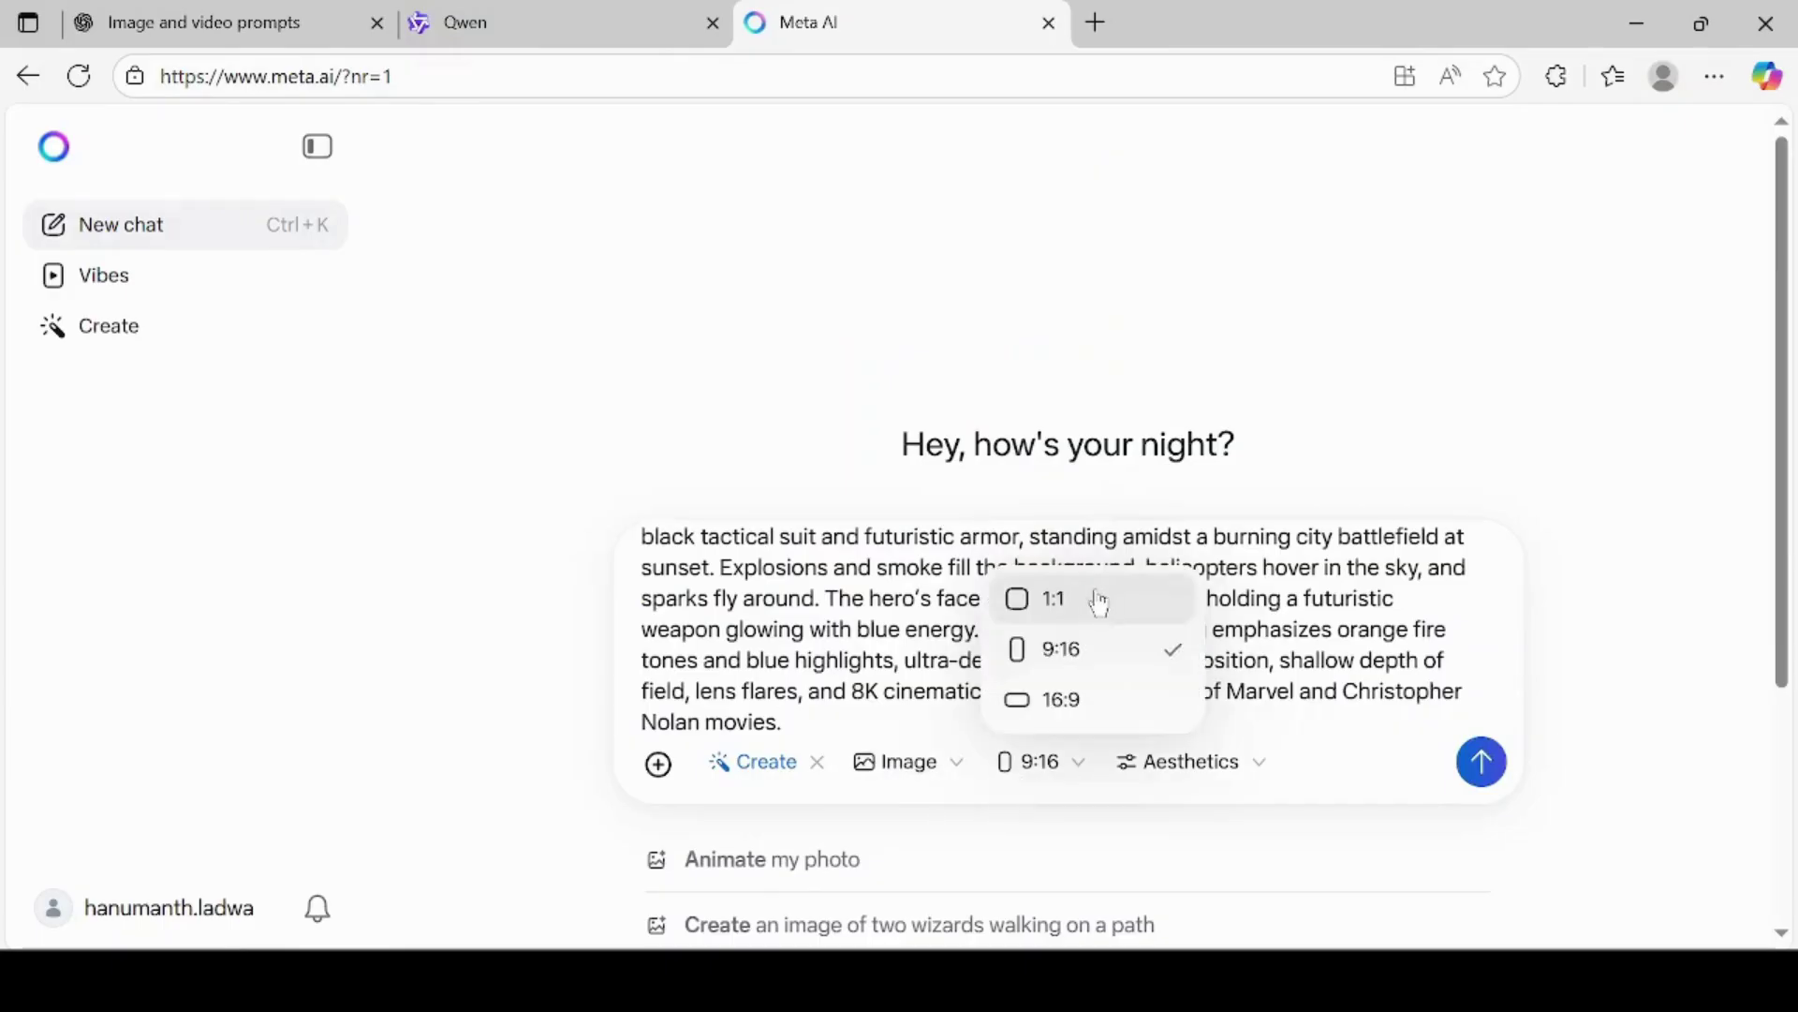
{"action": "left_click", "coordinate": [1108, 712]}
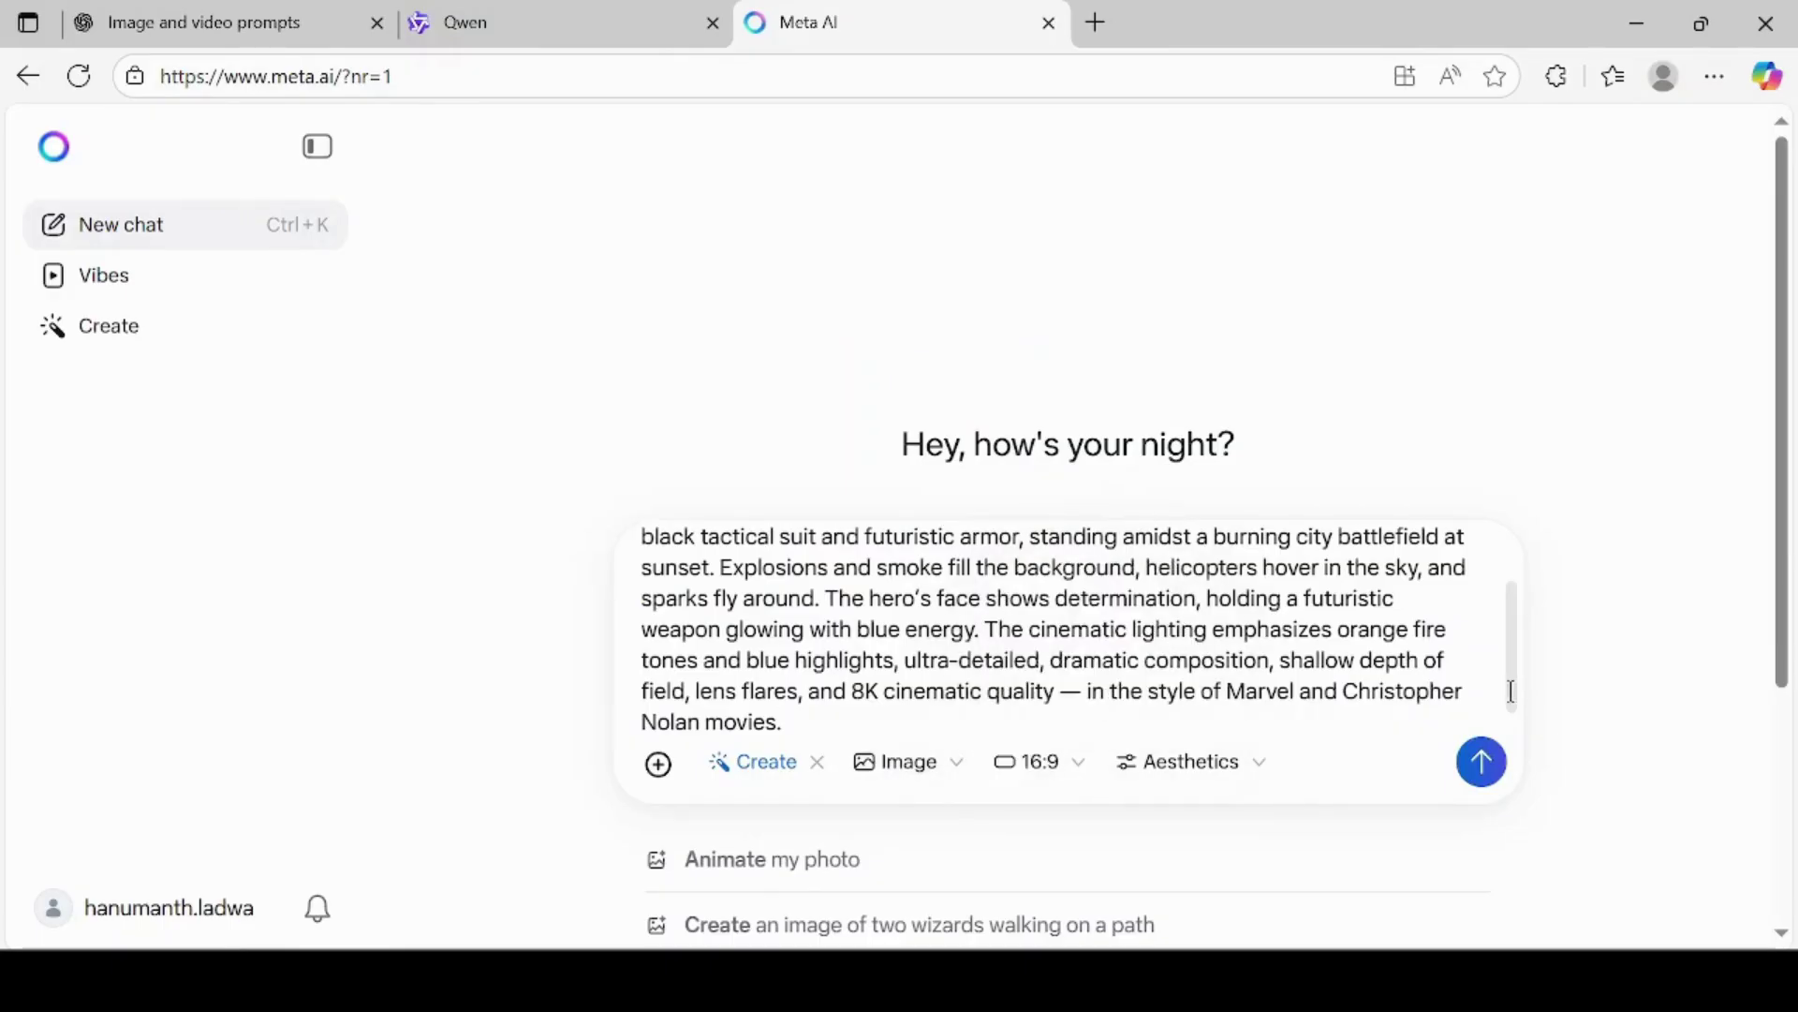
{"action": "left_click", "coordinate": [1480, 766]}
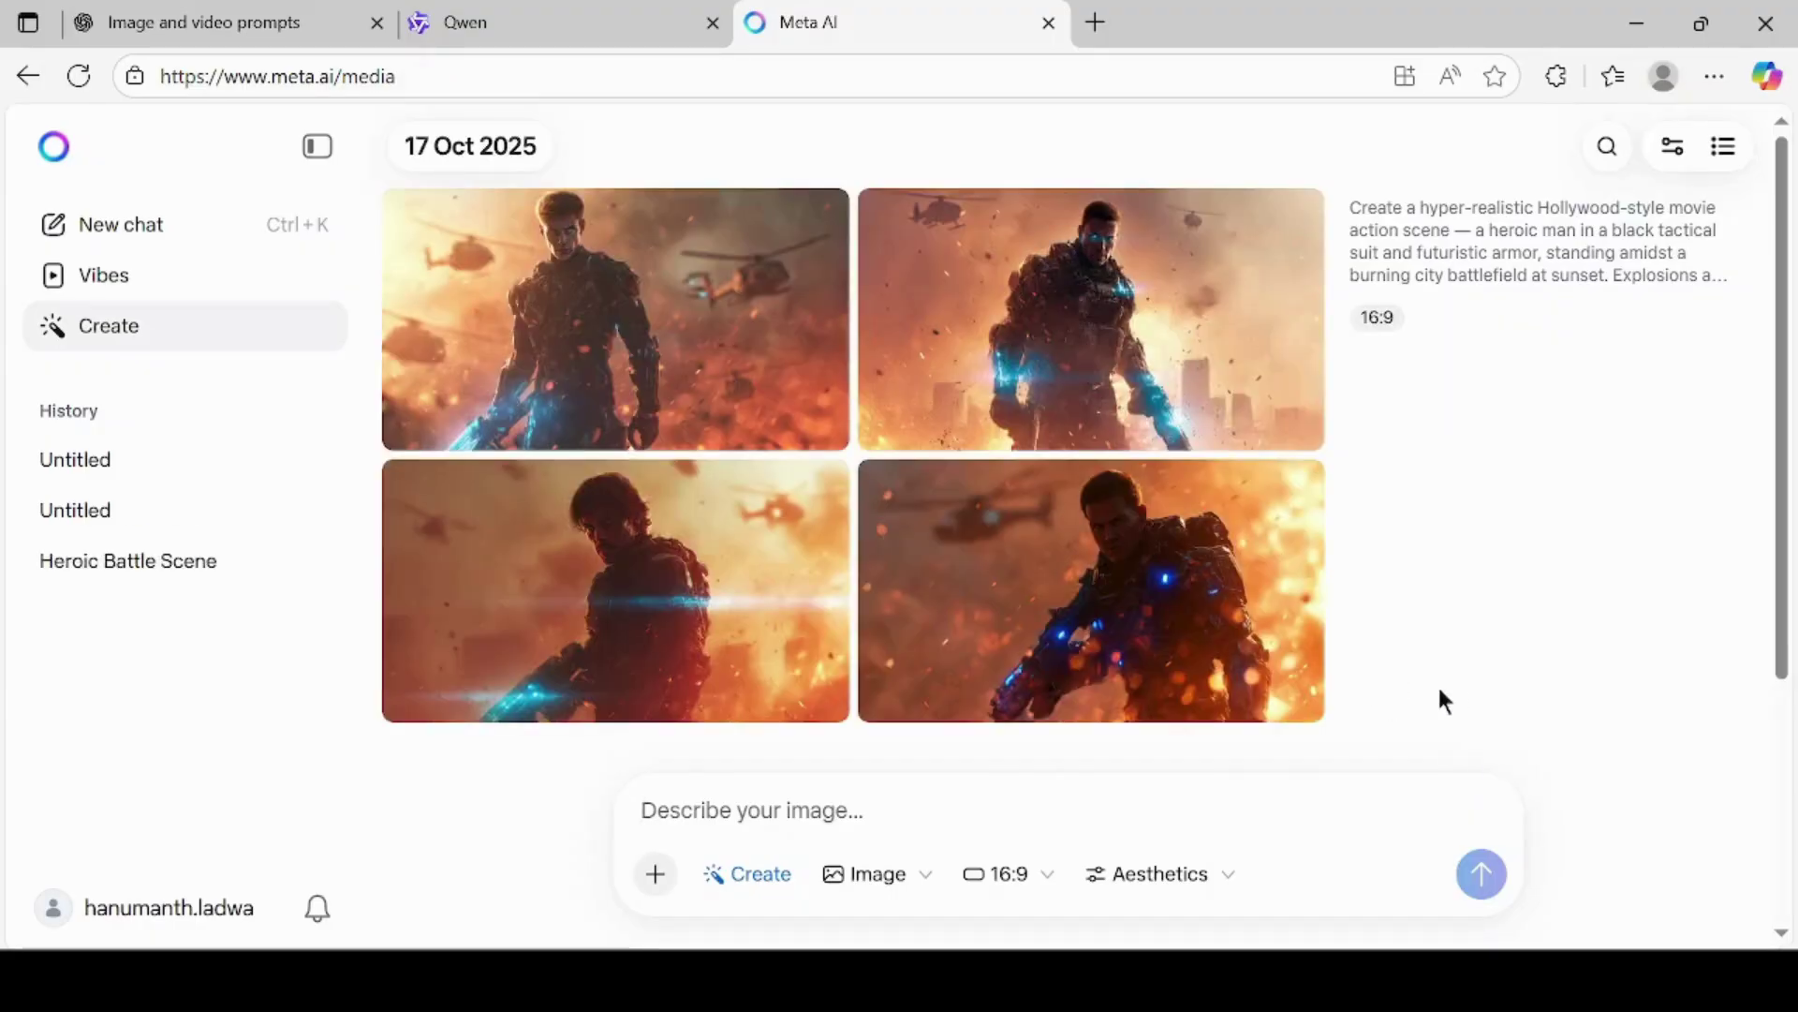
{"action": "mouse_move", "coordinate": [685, 295]}
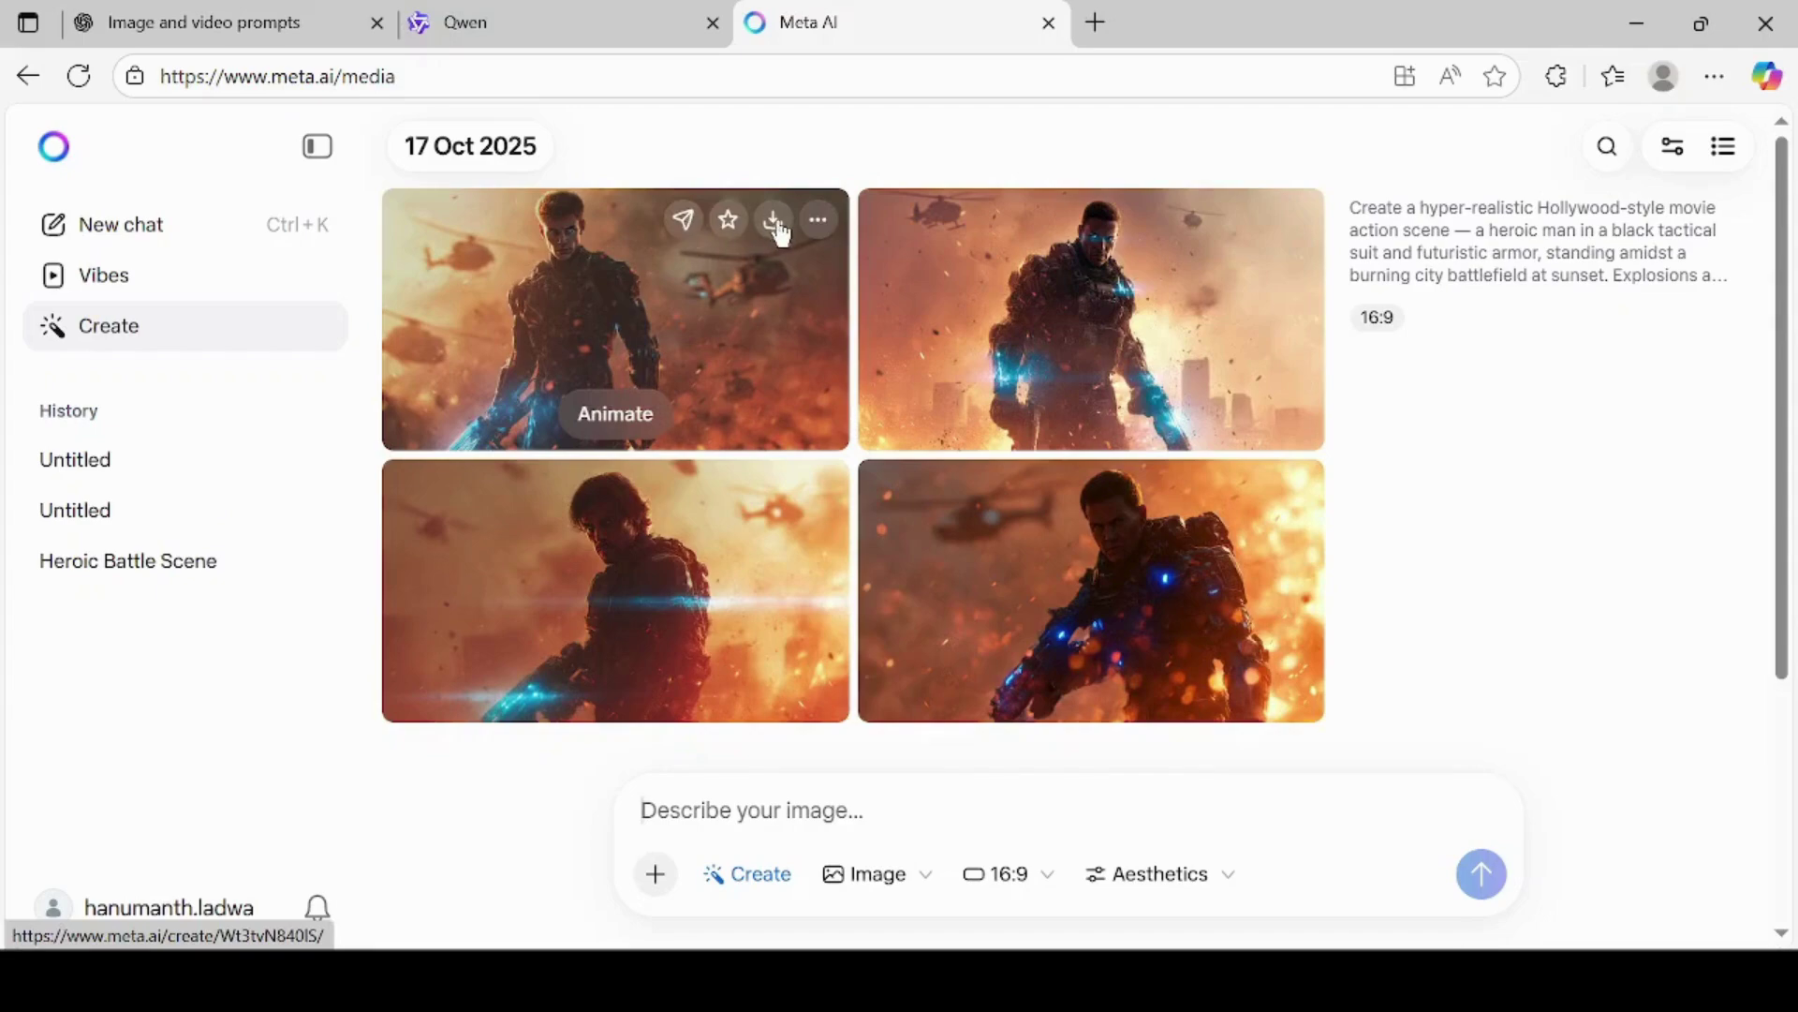
Download the first of Meta AI's four hero images as a JPEG
{"action": "left_click", "coordinate": [778, 225]}
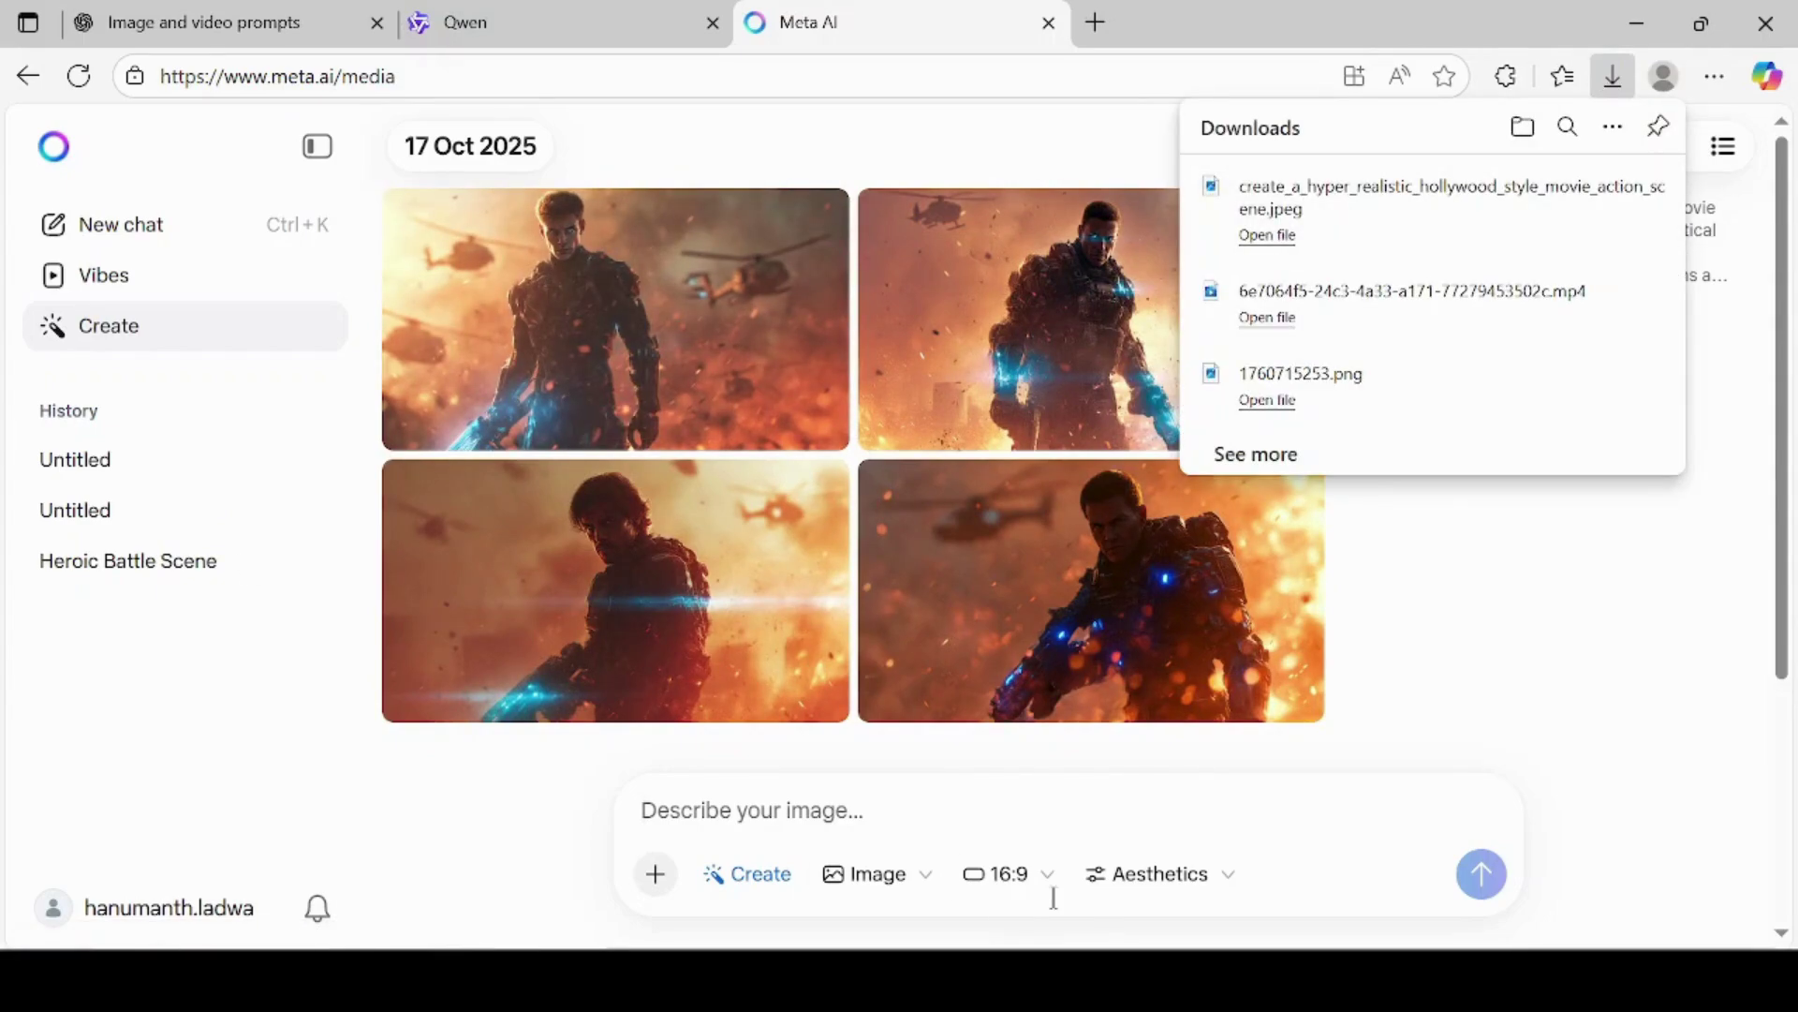
Switch Meta AI to Video mode and upload the hyper_realistic hero jpeg from Downloads
{"action": "left_click", "coordinate": [923, 886]}
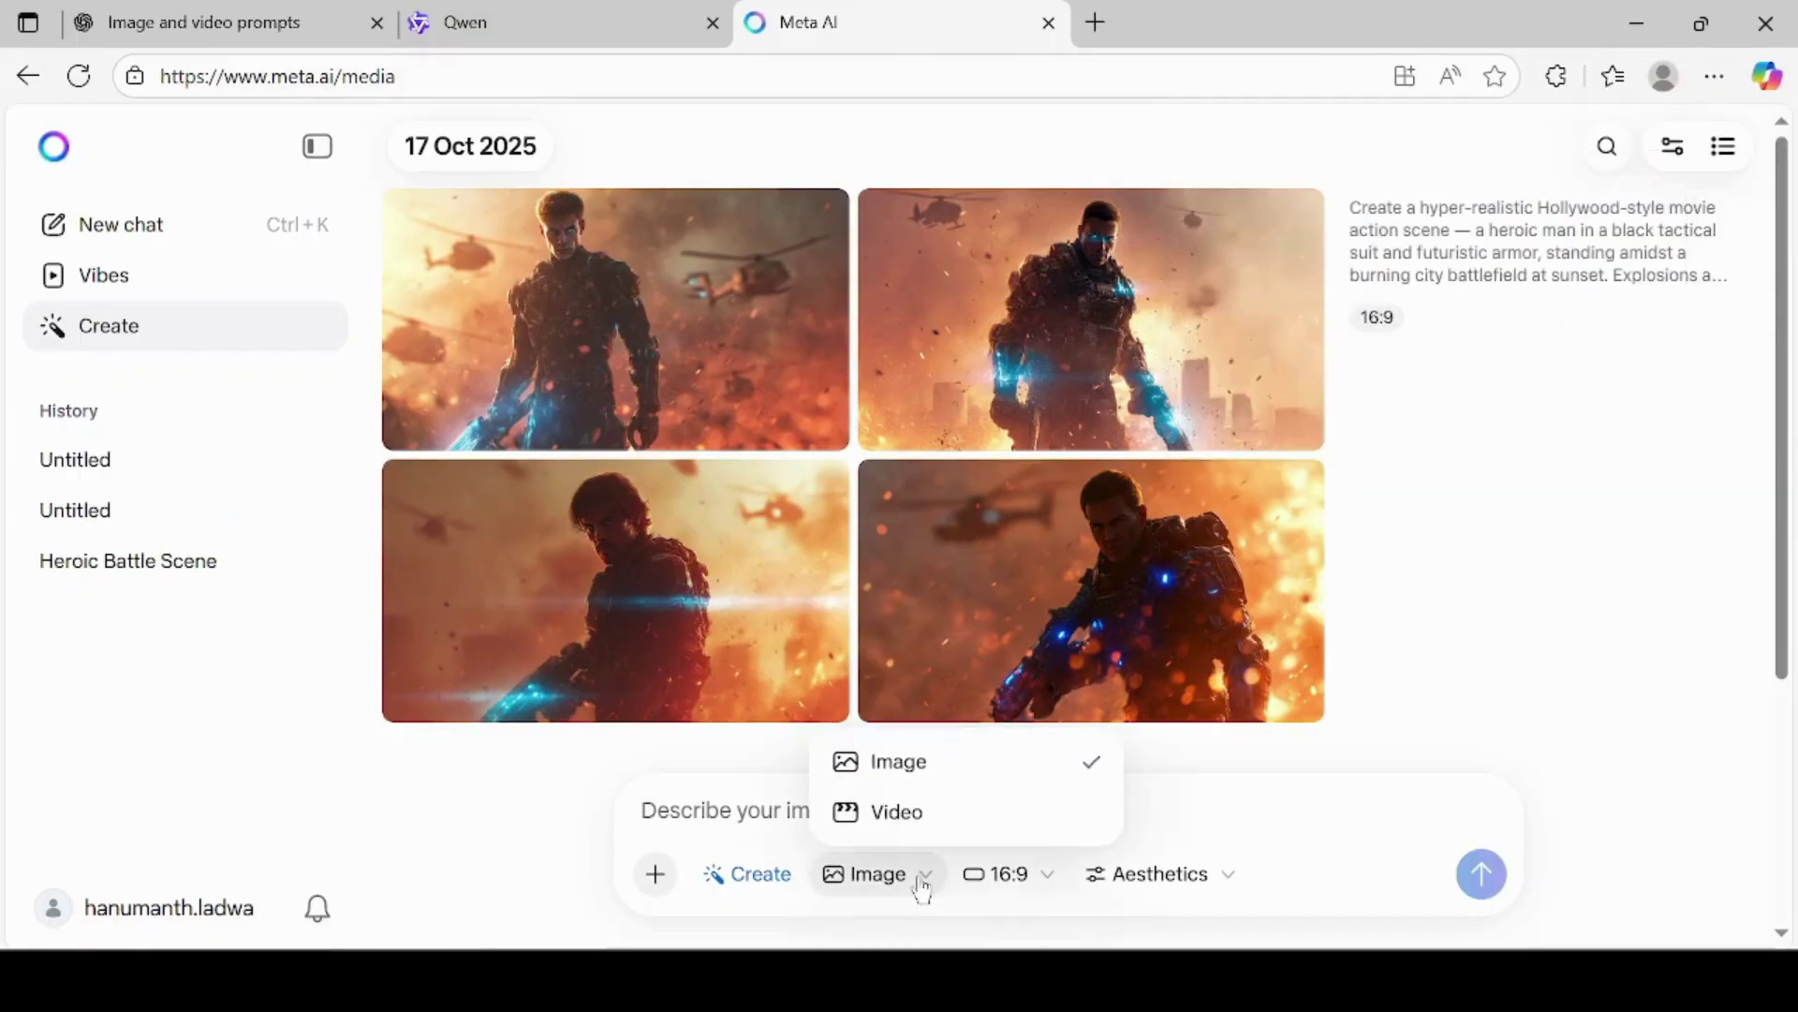
{"action": "left_click", "coordinate": [923, 823]}
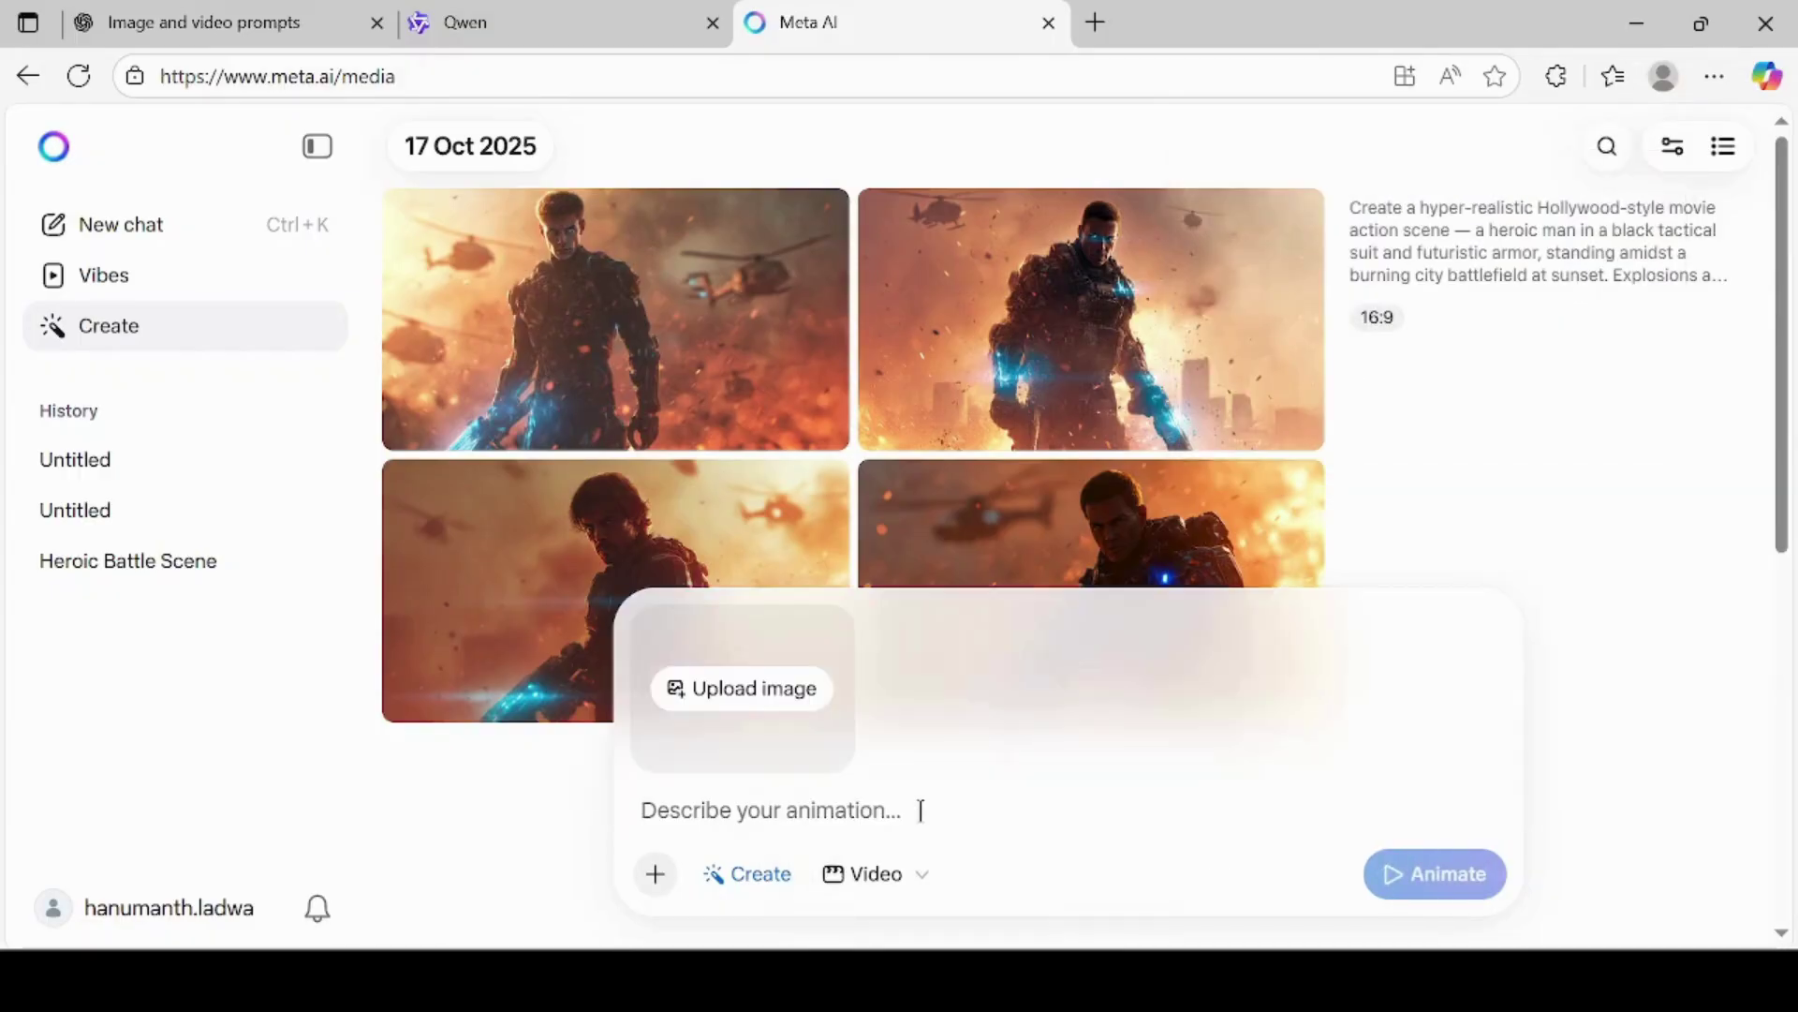
{"action": "left_click", "coordinate": [757, 696]}
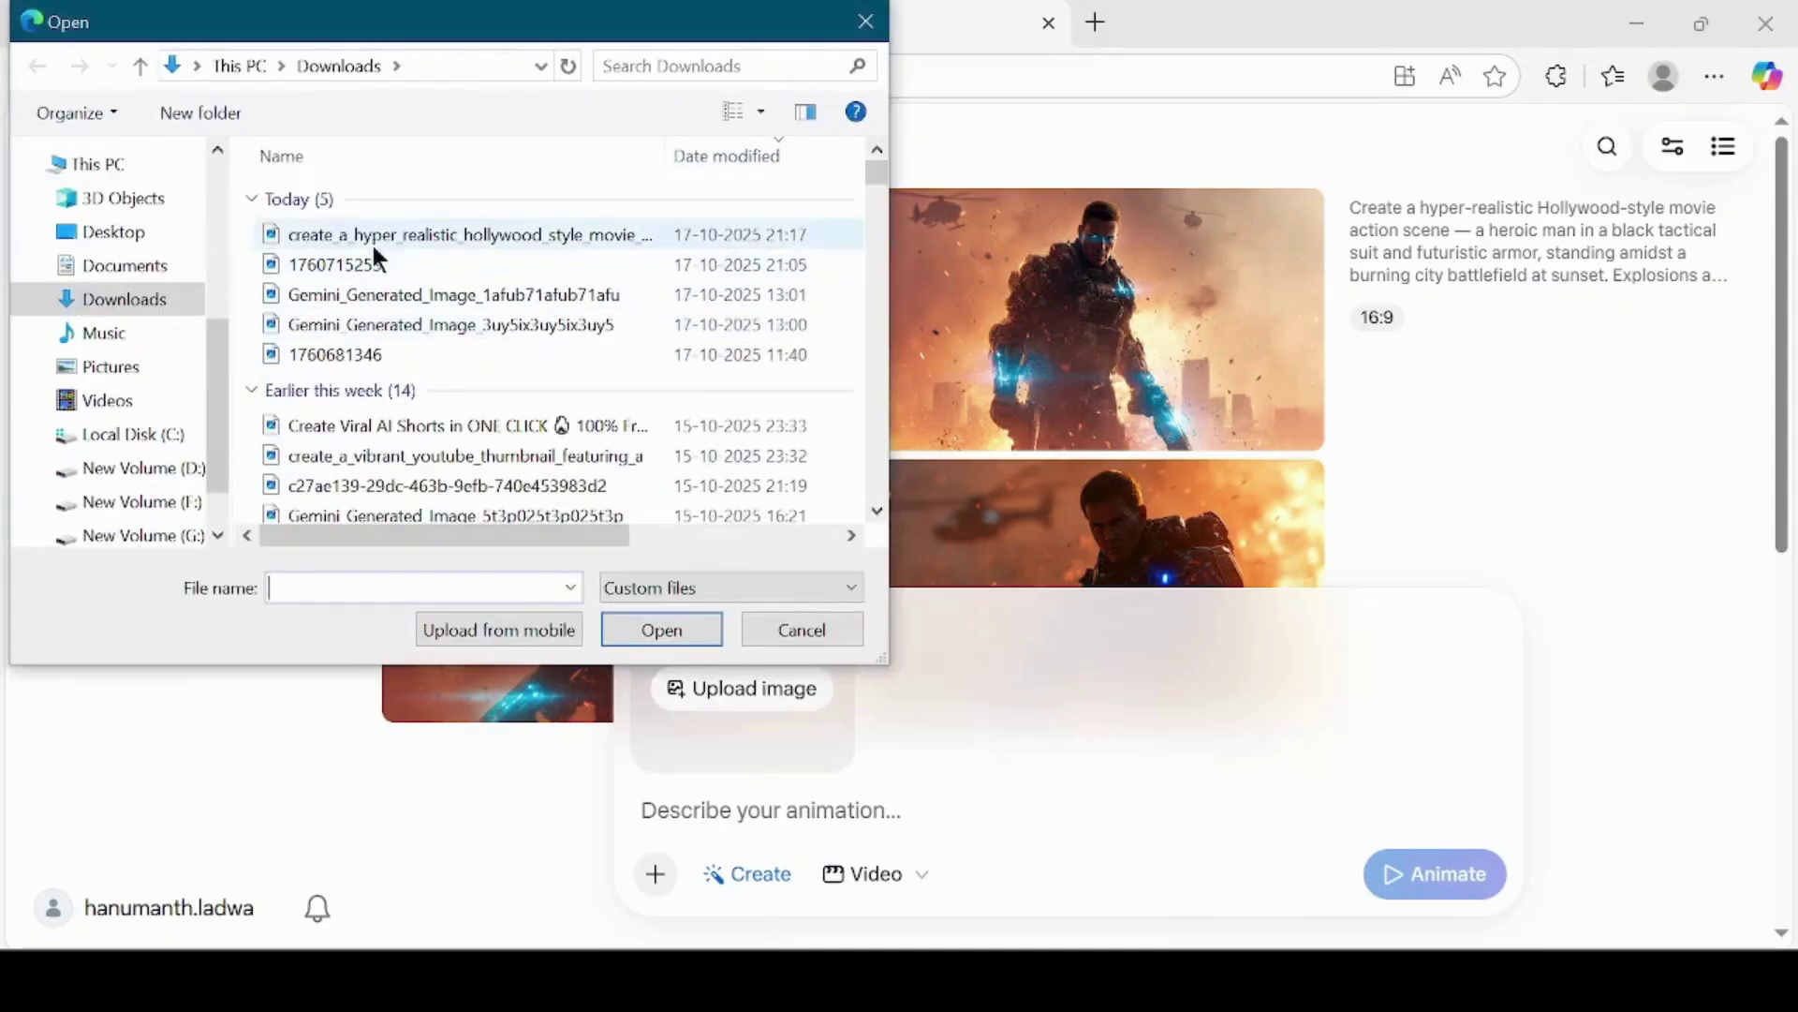
{"action": "left_click", "coordinate": [446, 234]}
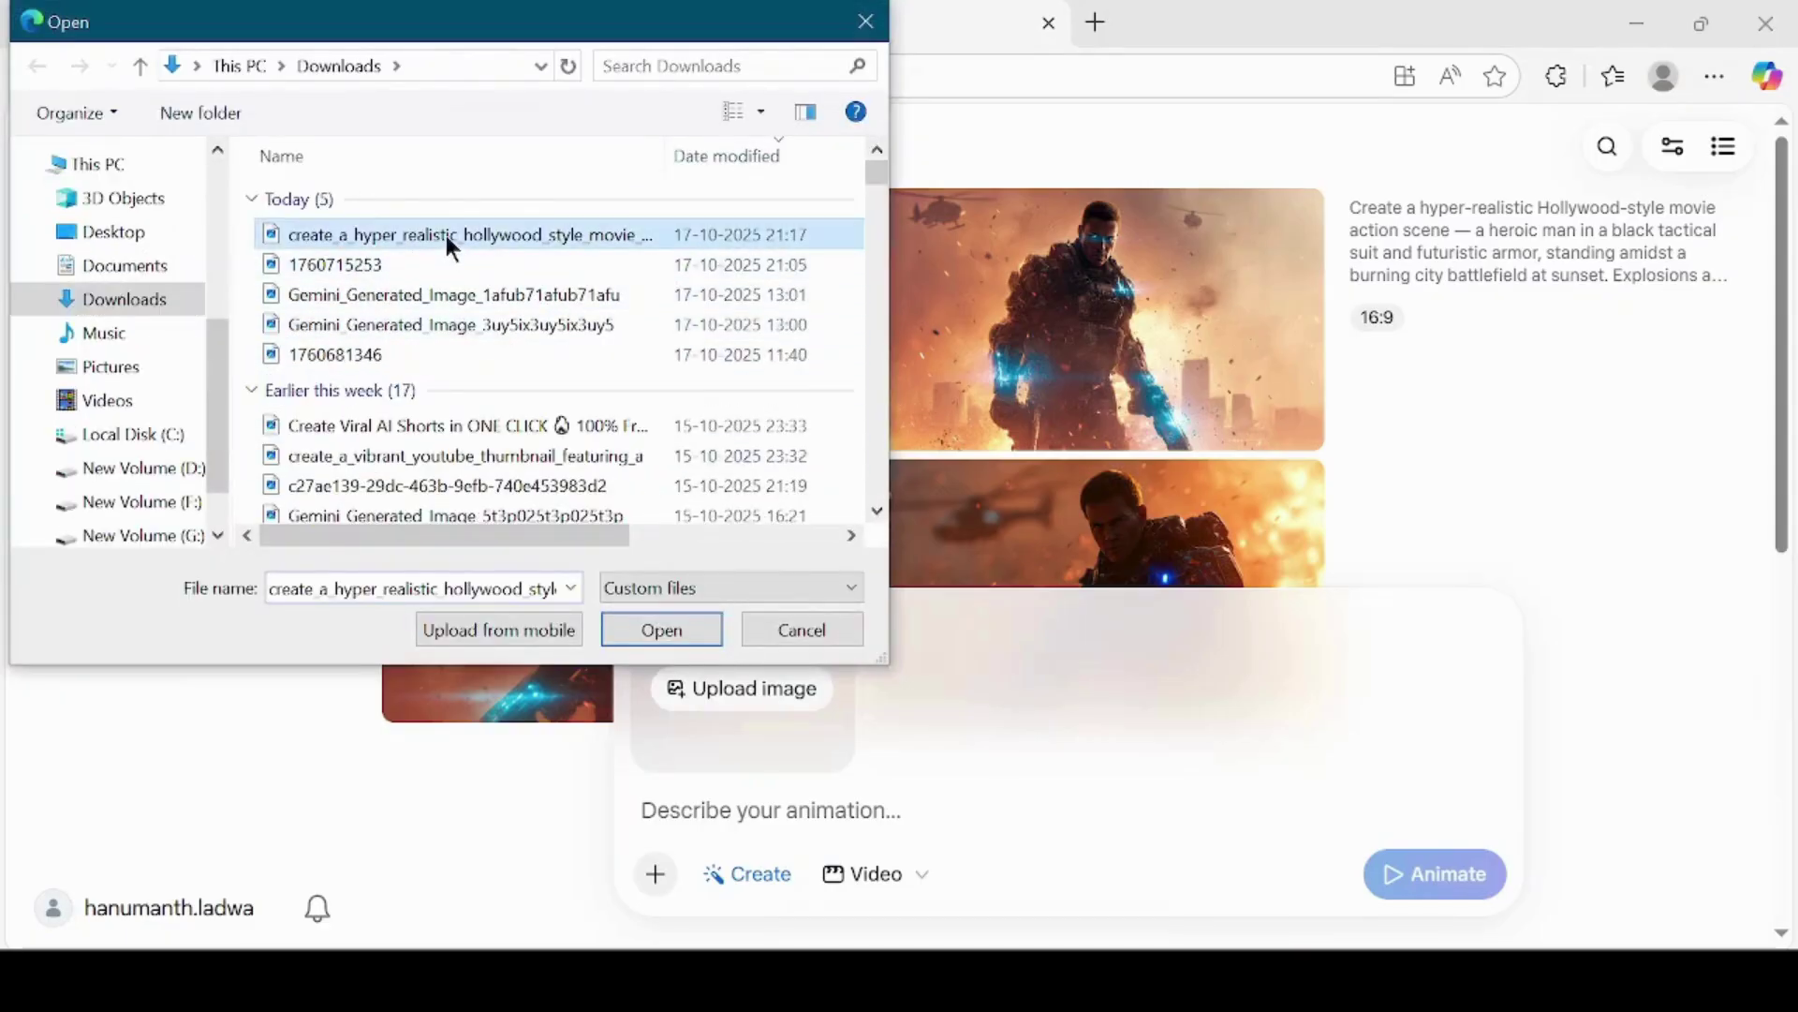
{"action": "left_click", "coordinate": [695, 629]}
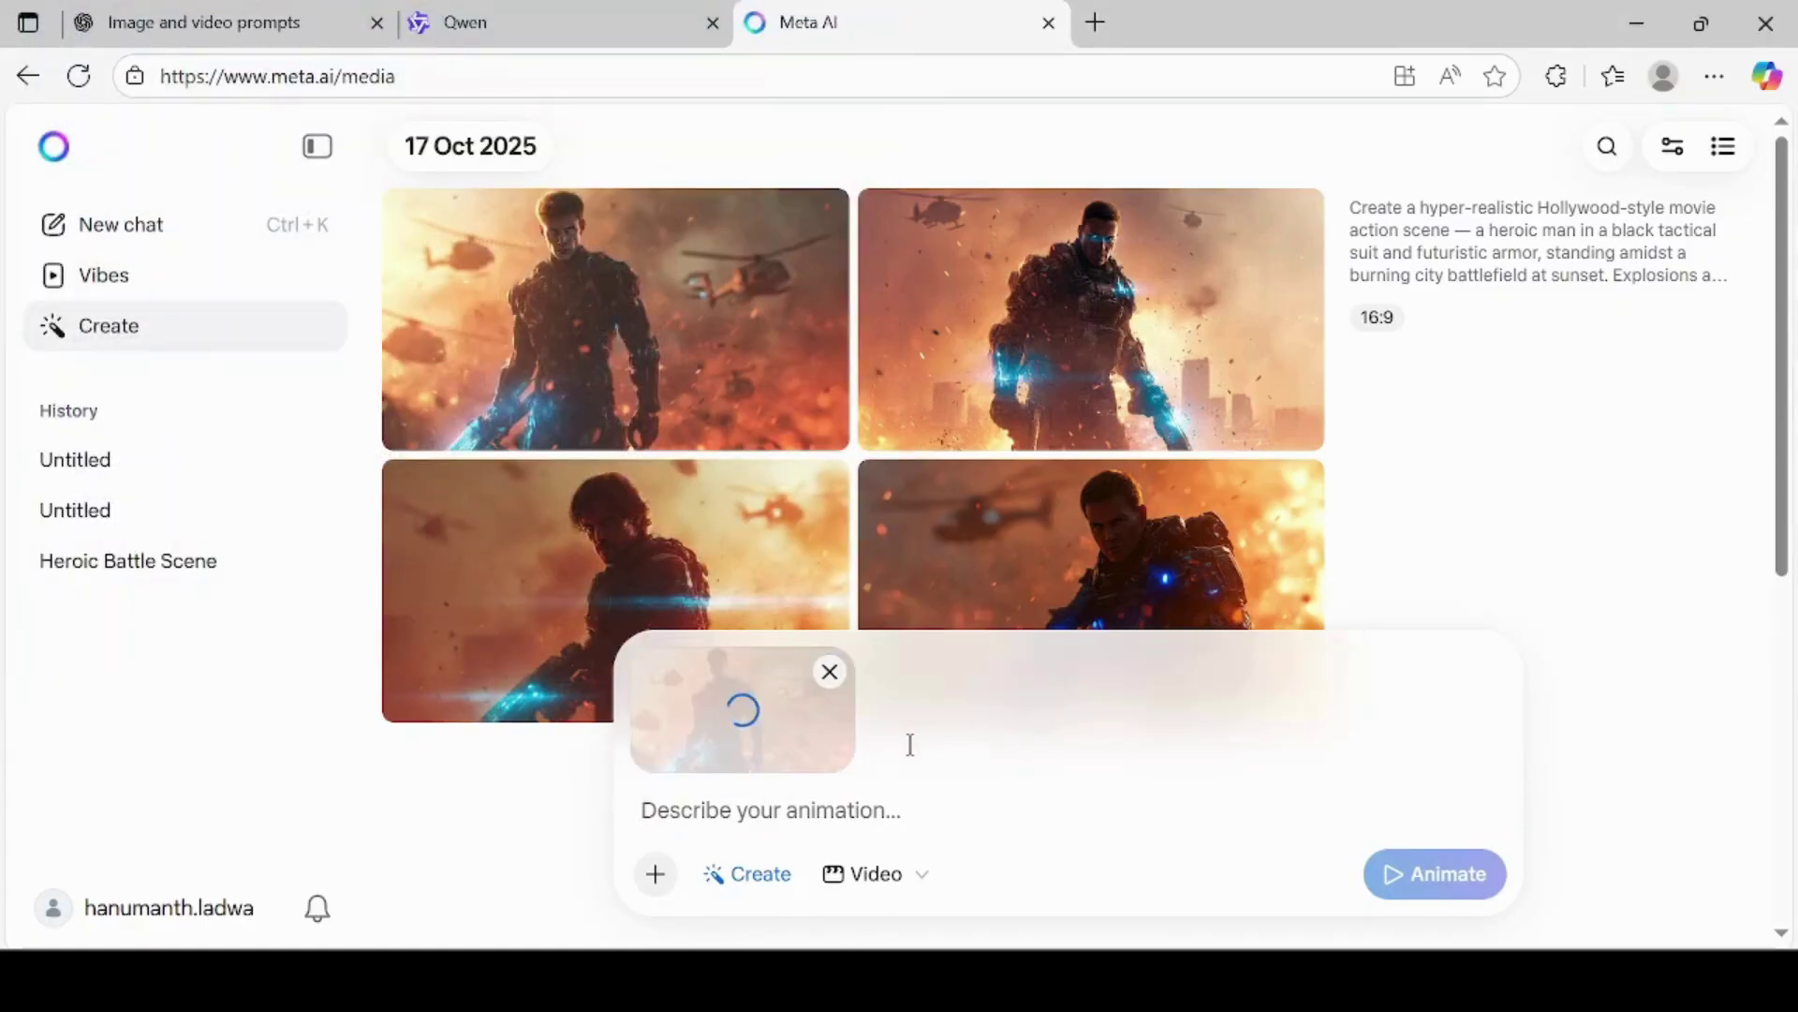
Copy the cinematic video prompt from the ChatGPT conversation
{"action": "left_click", "coordinate": [221, 21]}
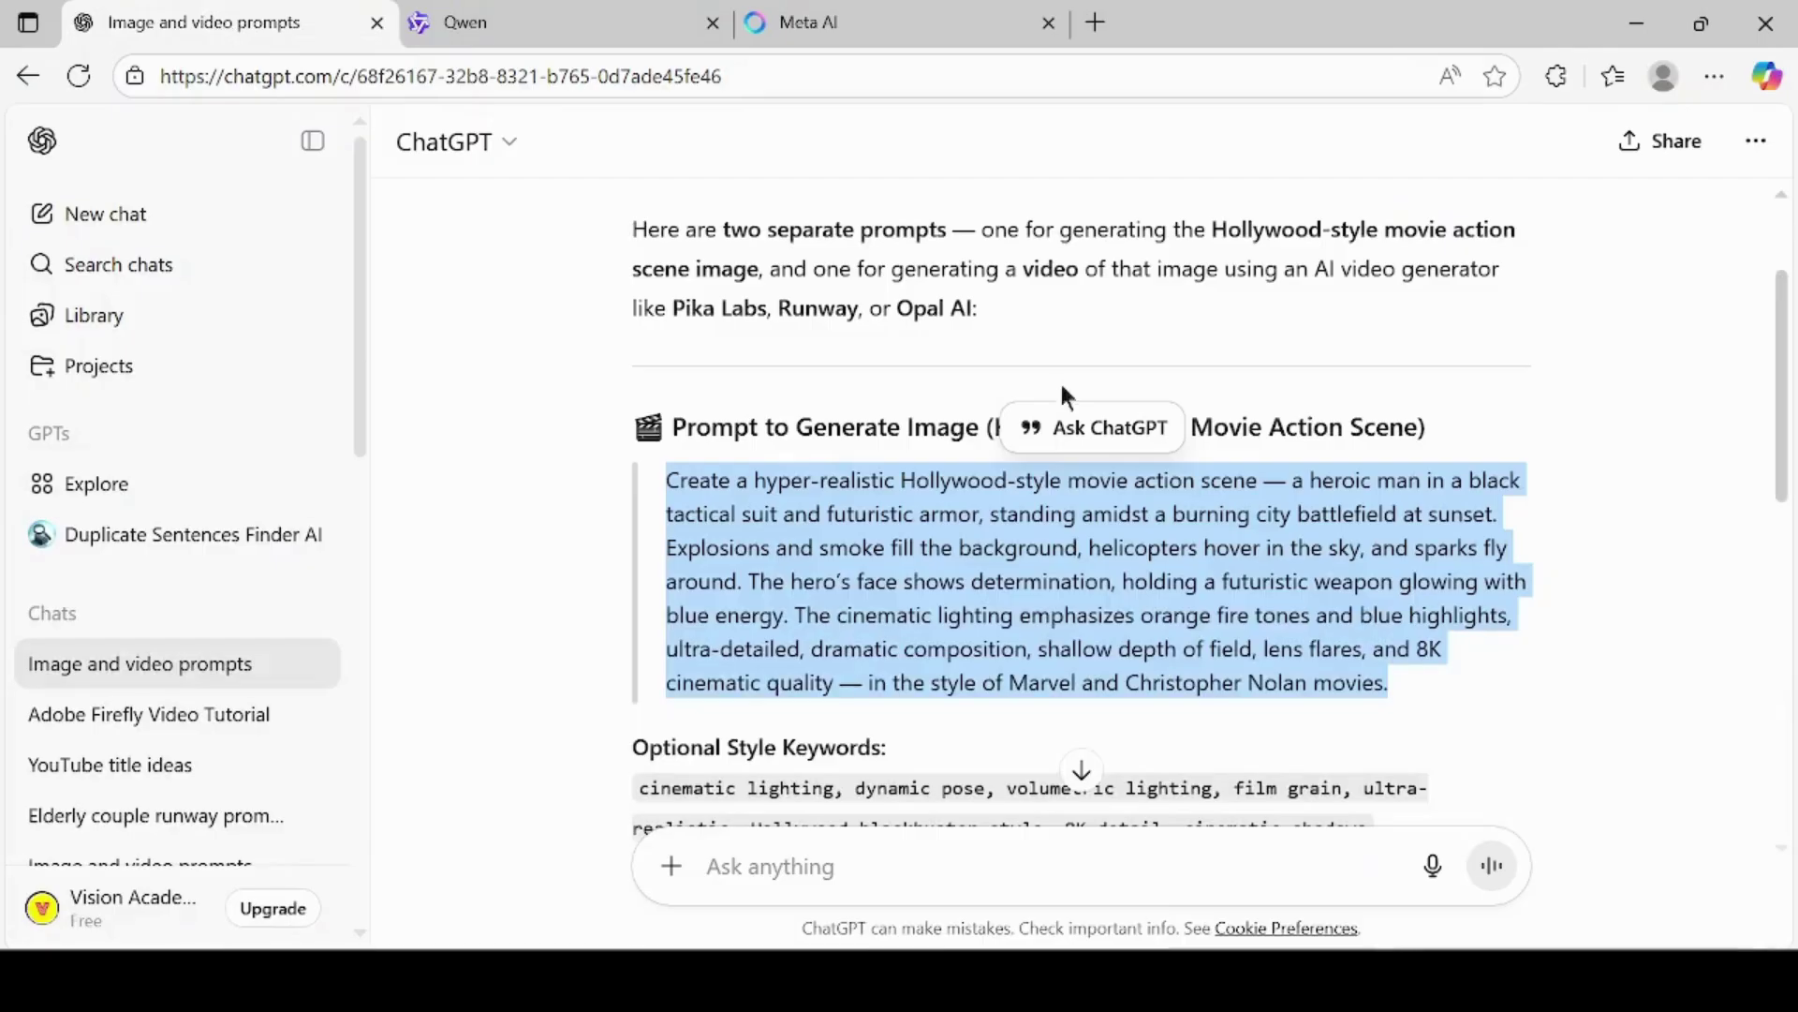
{"action": "scroll", "coordinate": [1068, 548], "scroll_direction": "down", "scroll_amount": 3}
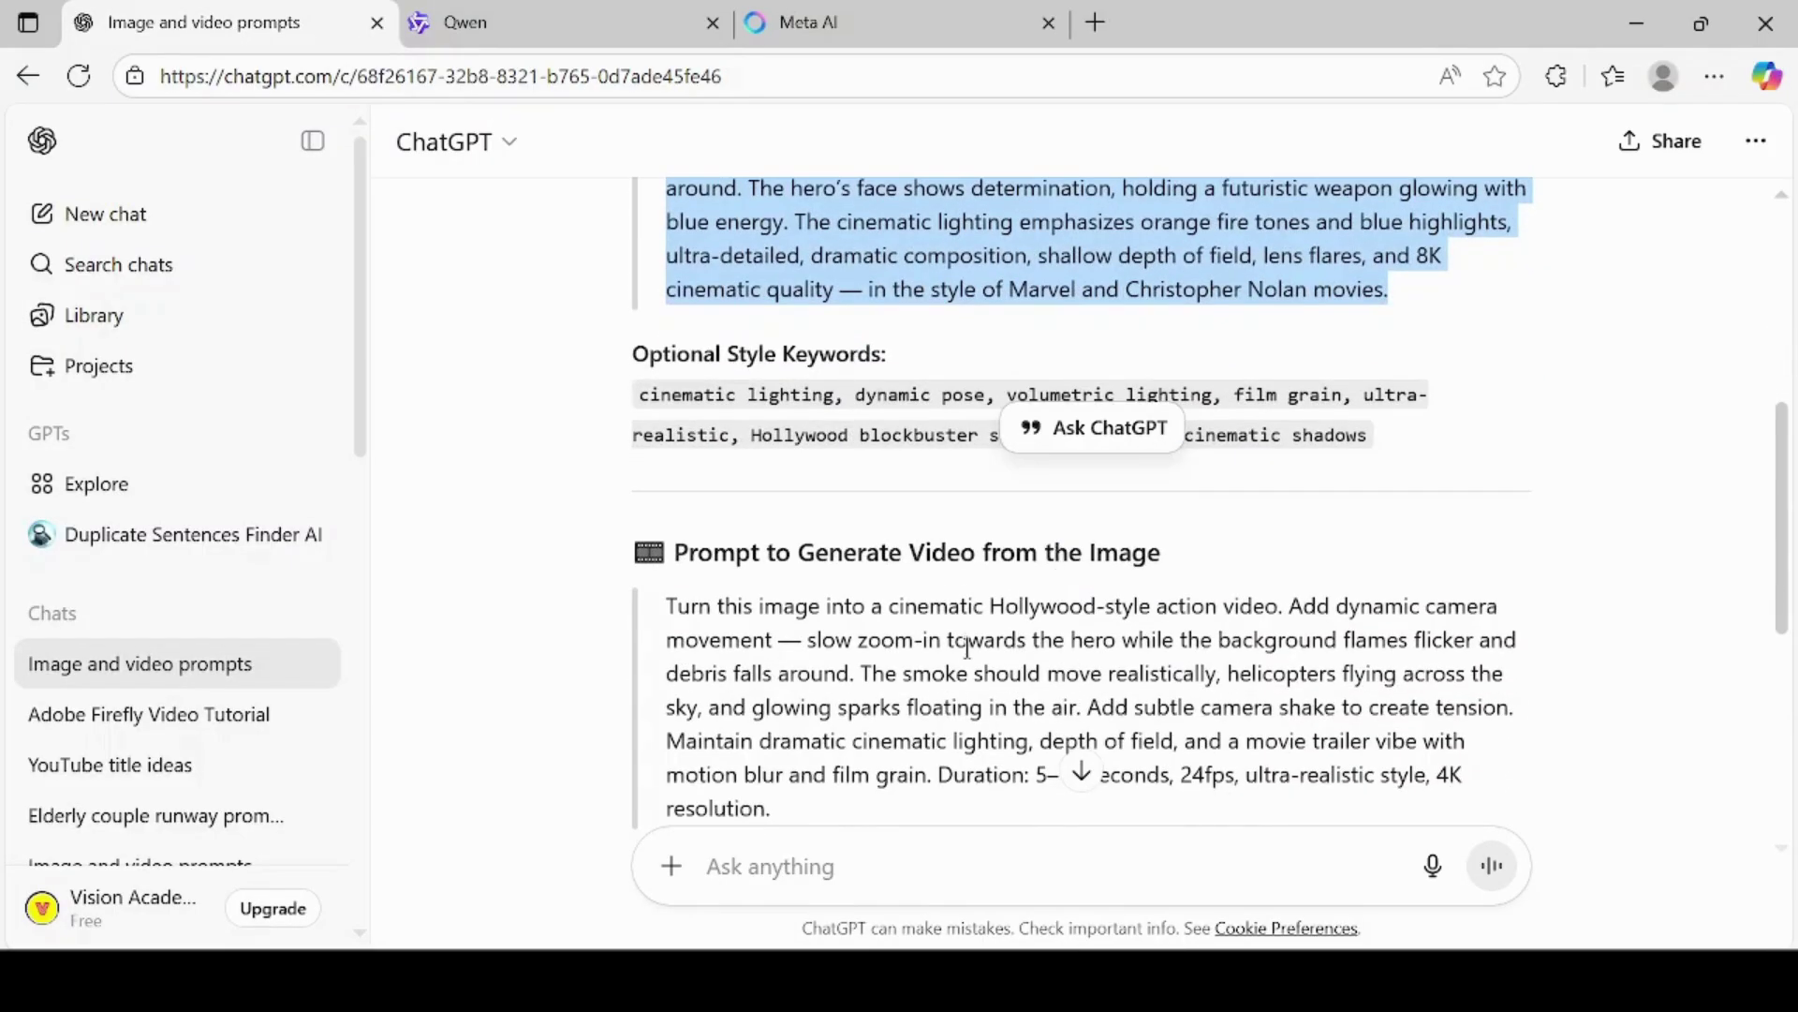
{"action": "triple_click", "coordinate": [966, 644]}
{"action": "right_click", "coordinate": [965, 651]}
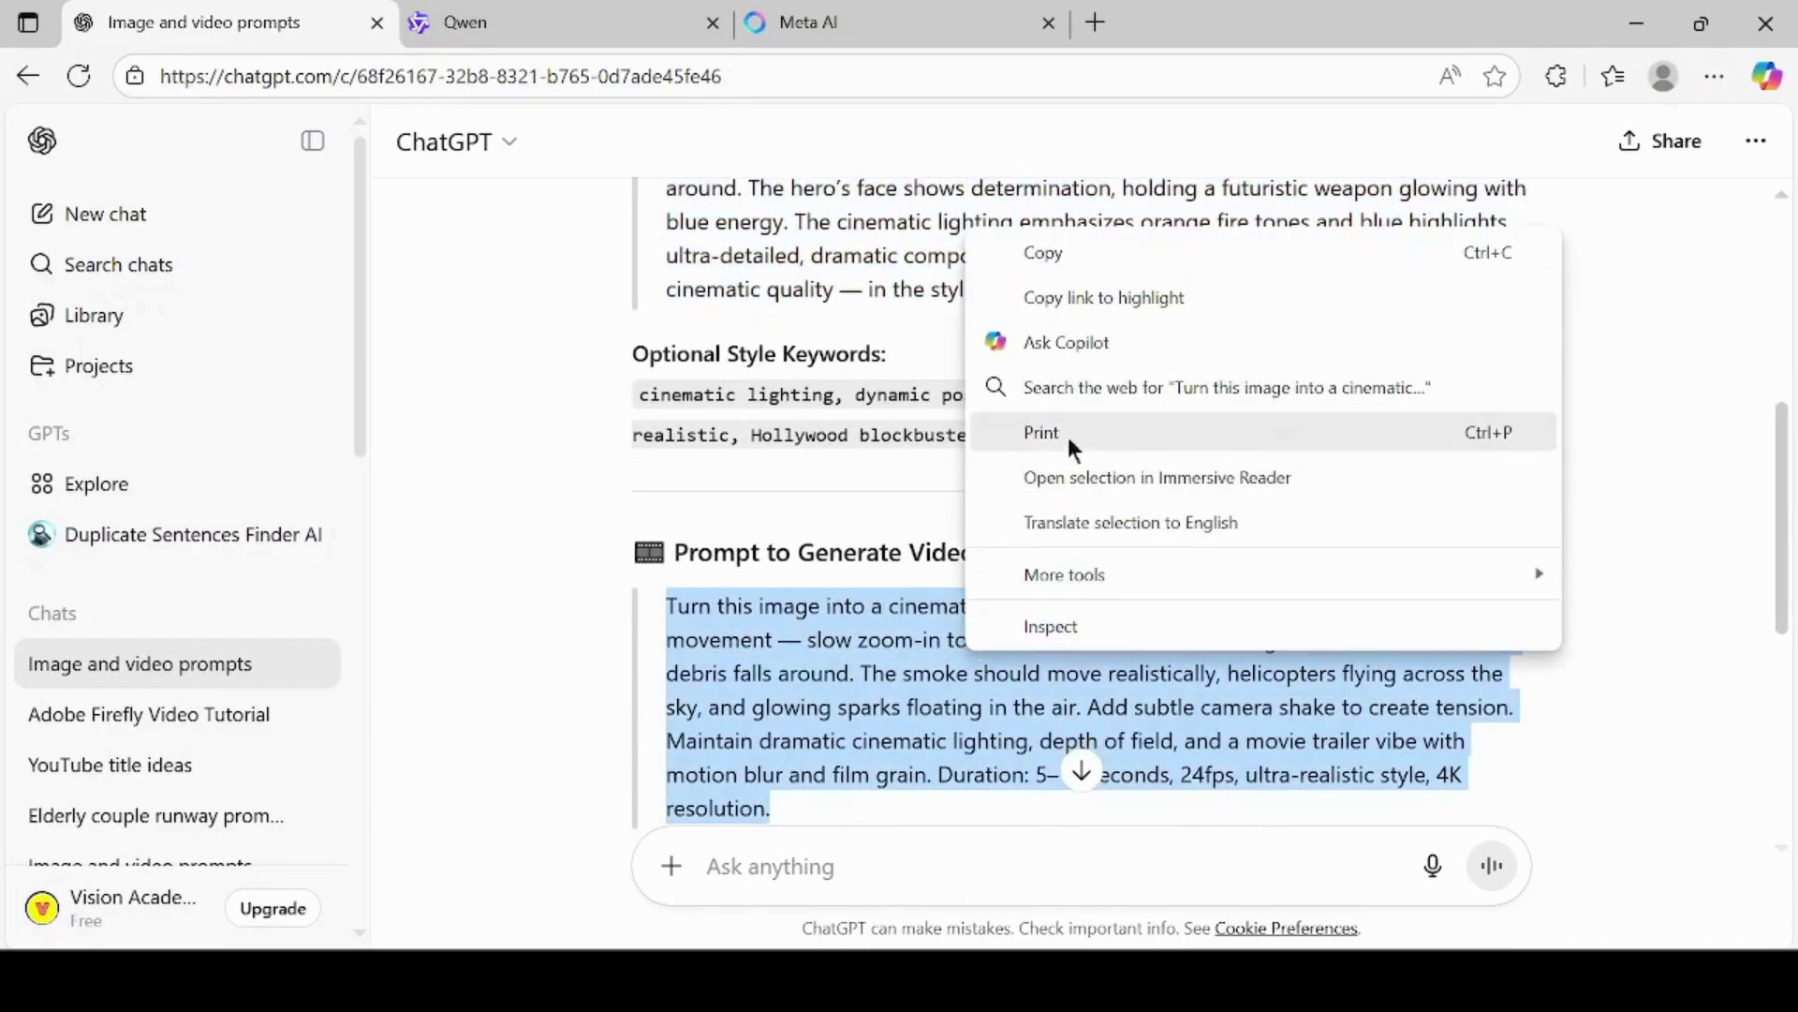
{"action": "left_click", "coordinate": [1105, 254]}
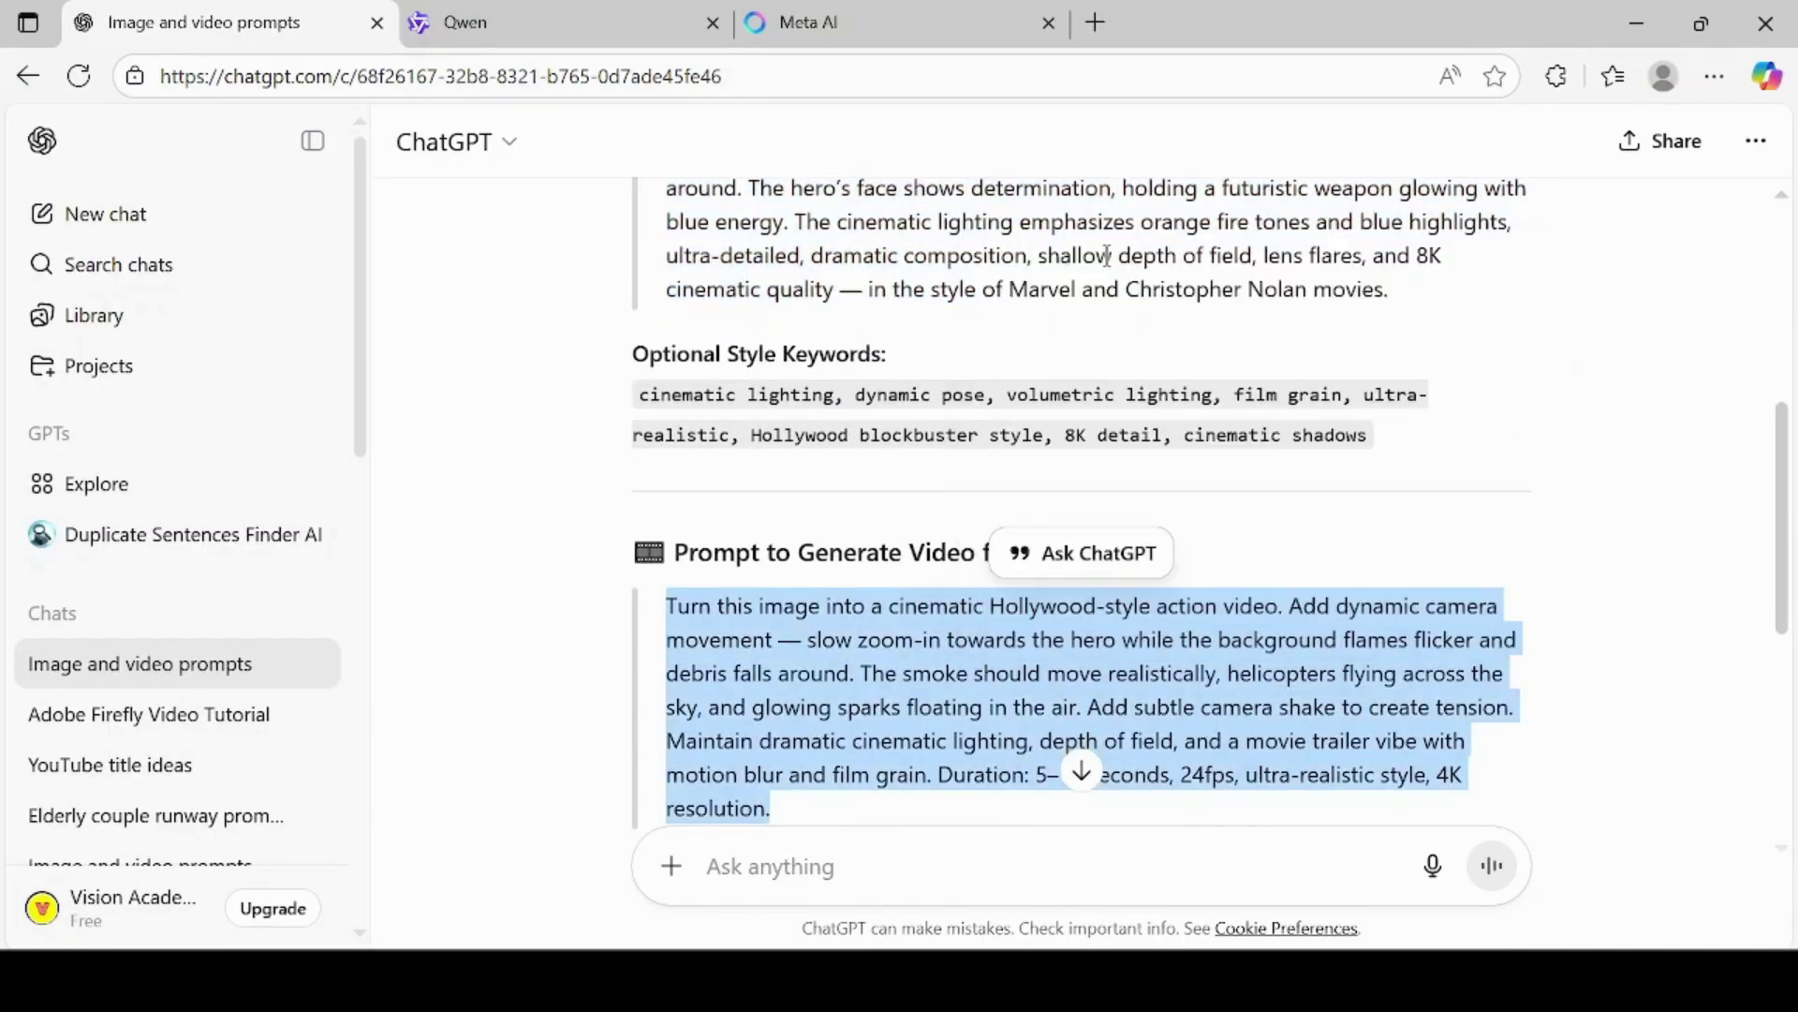
Paste the video prompt into Meta AI's animation field and submit it with Animate
{"action": "left_click", "coordinate": [852, 17]}
{"action": "right_click", "coordinate": [892, 809]}
{"action": "left_click", "coordinate": [994, 548]}
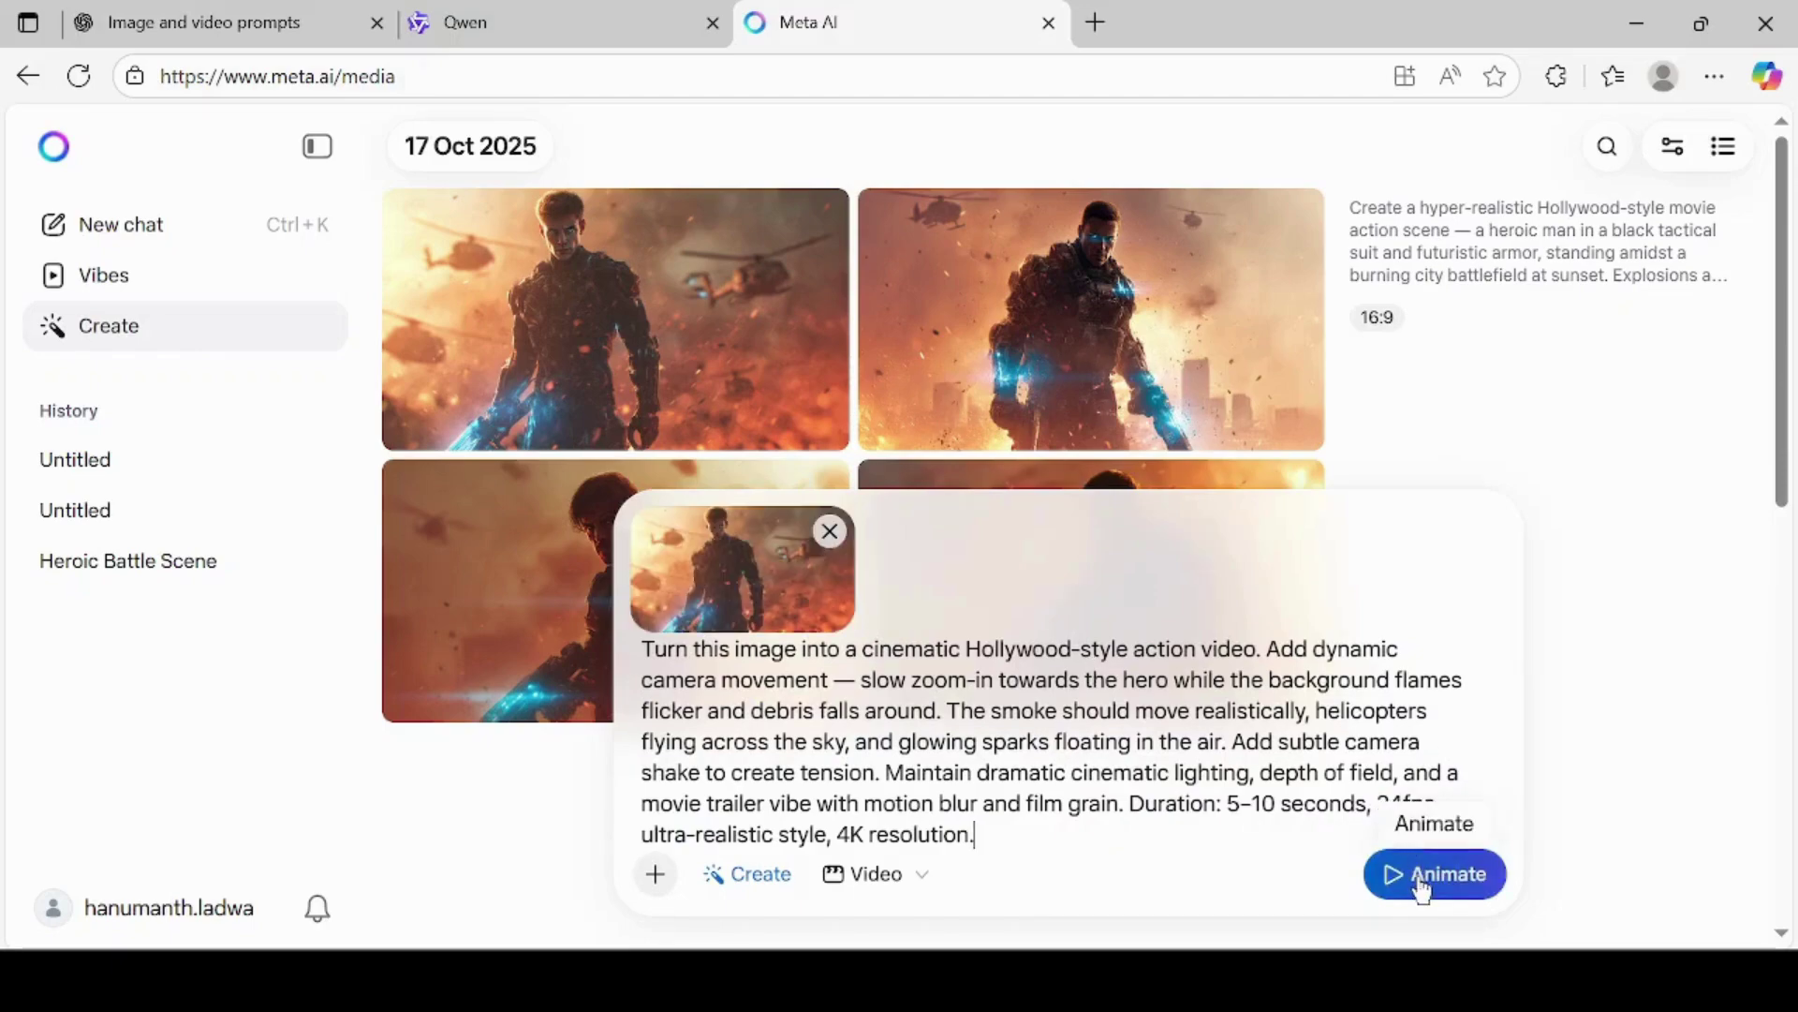
{"action": "left_click", "coordinate": [1422, 885]}
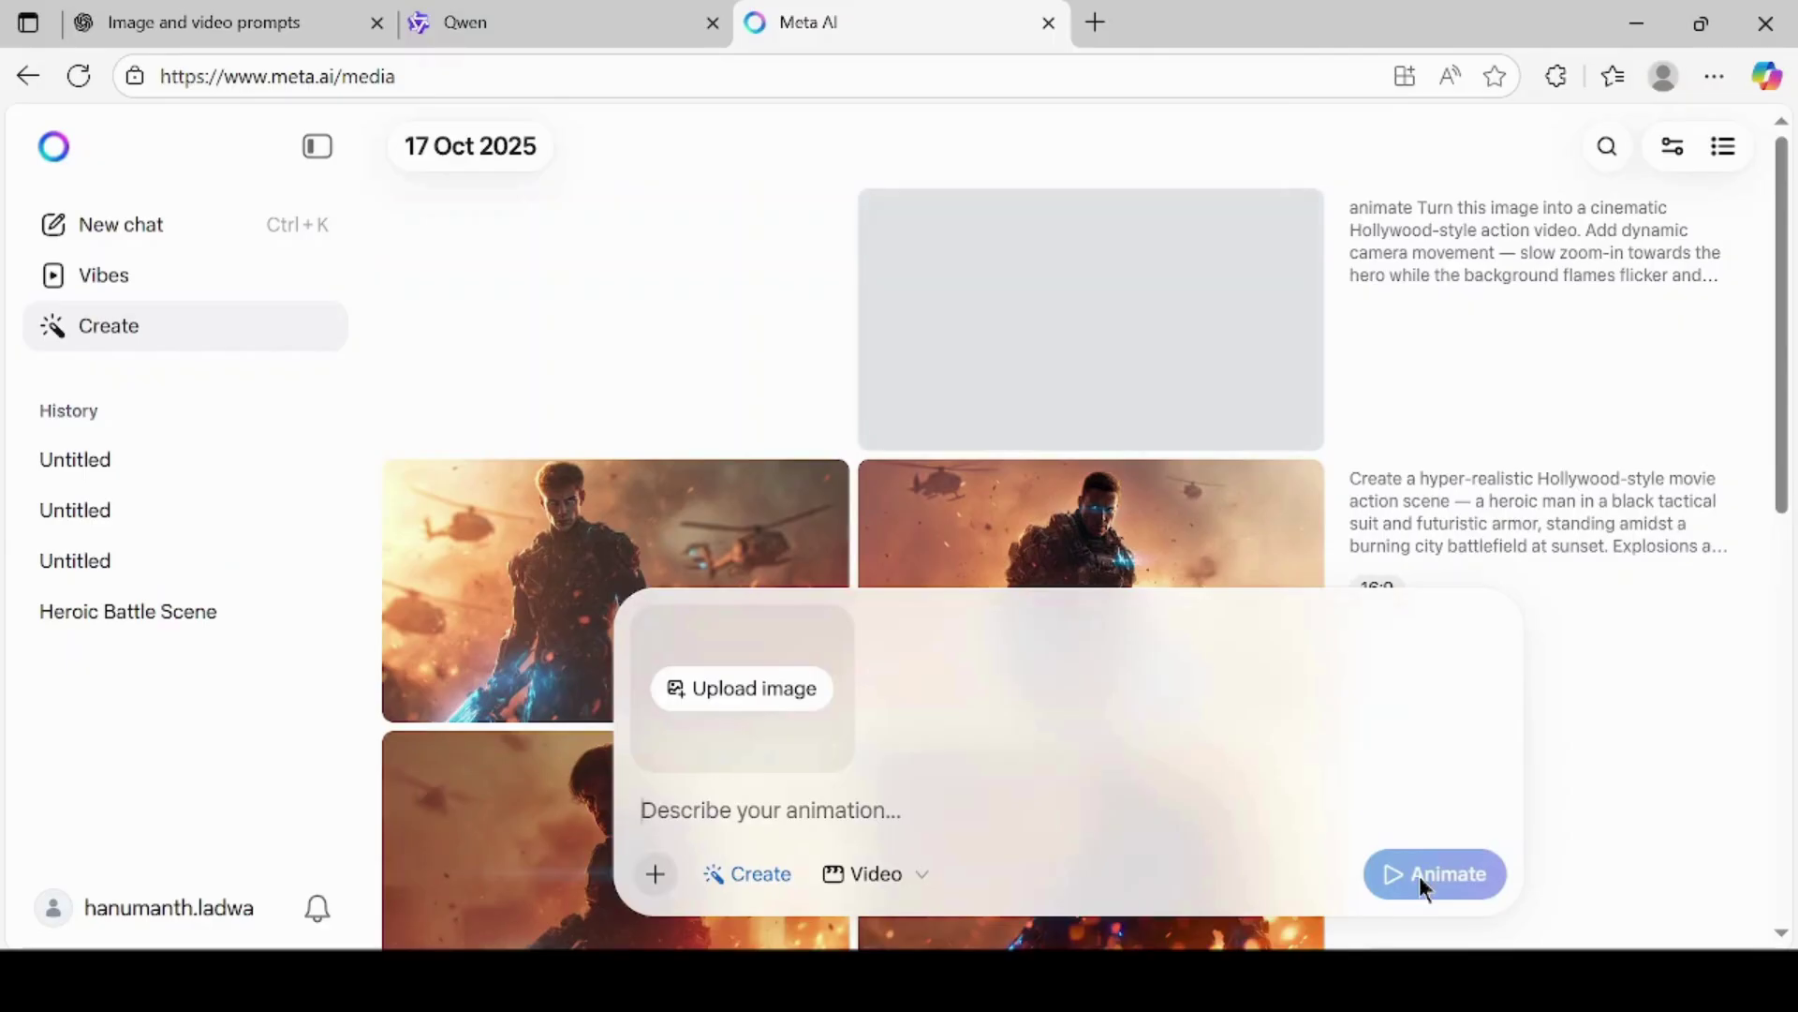
Open the generated hero video in the viewer and download it as media (4).mp4
{"action": "left_click", "coordinate": [971, 379]}
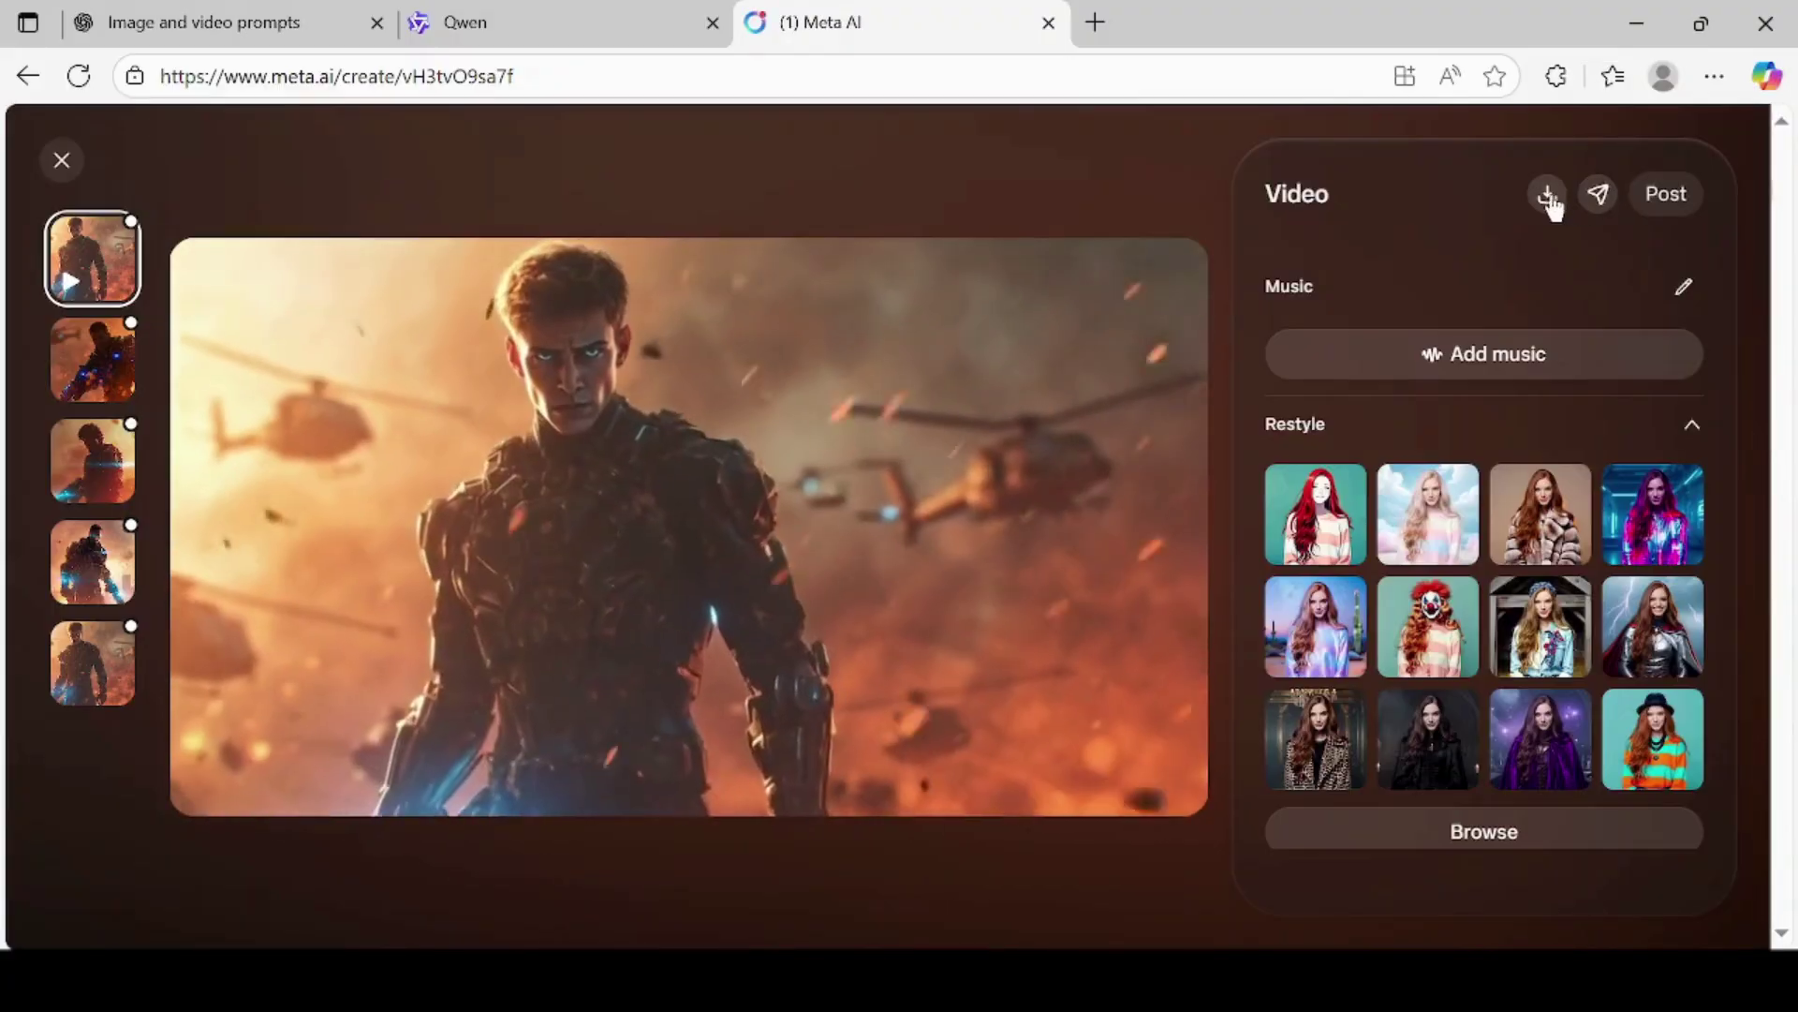
{"action": "left_click", "coordinate": [1547, 197]}
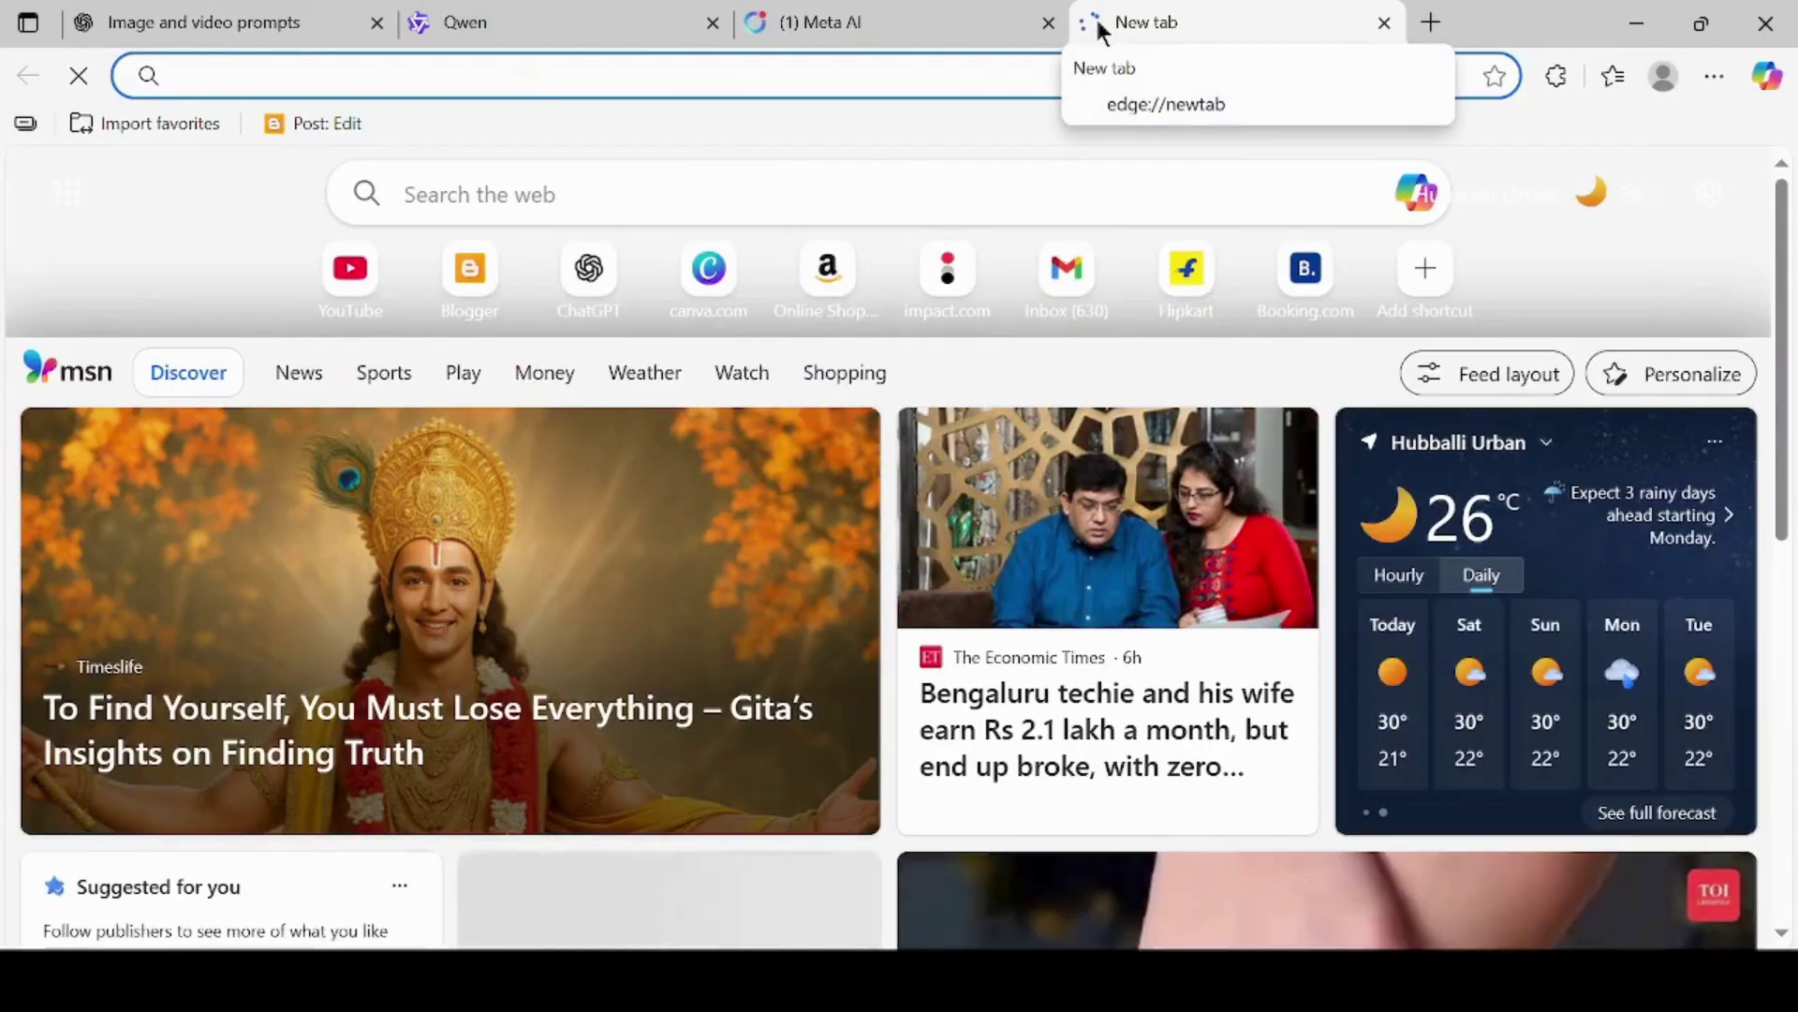
{"action": "type", "text": "g"}
Search Google for 'vheer ai' and open vheer.com
{"action": "key", "text": "Return"}
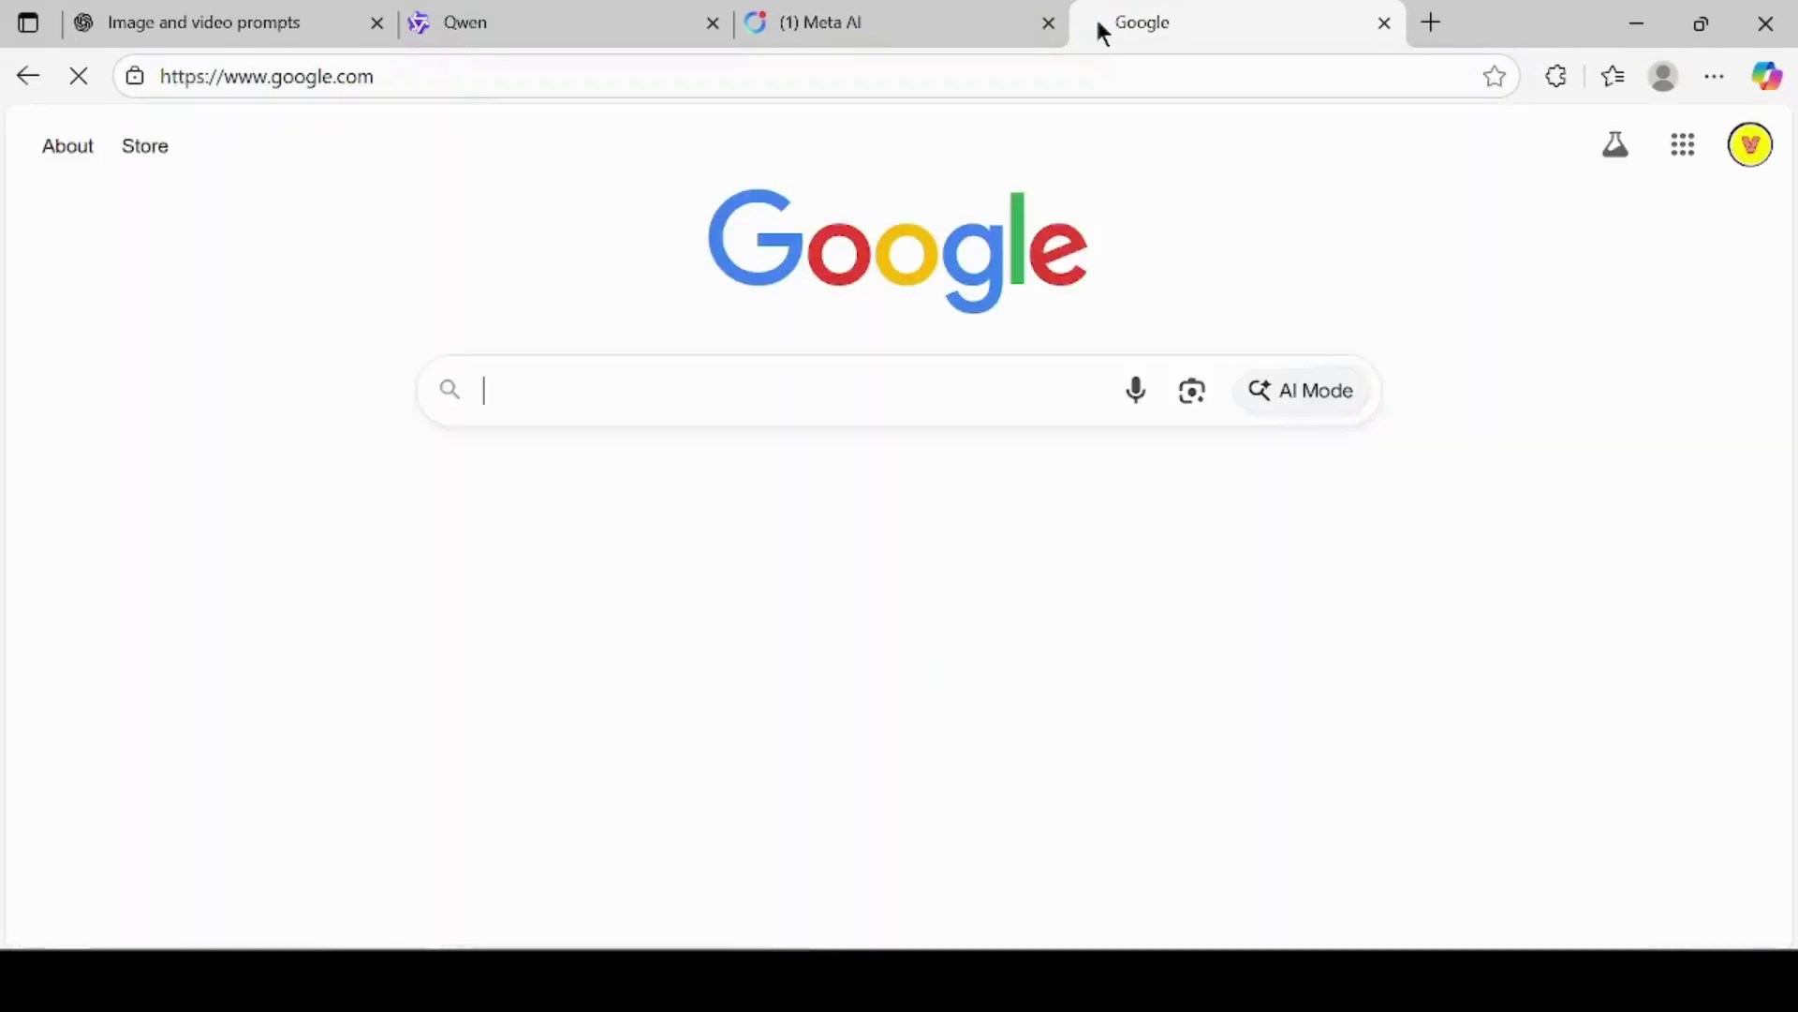
{"action": "type", "text": "vh"}
{"action": "key", "text": "Down"}
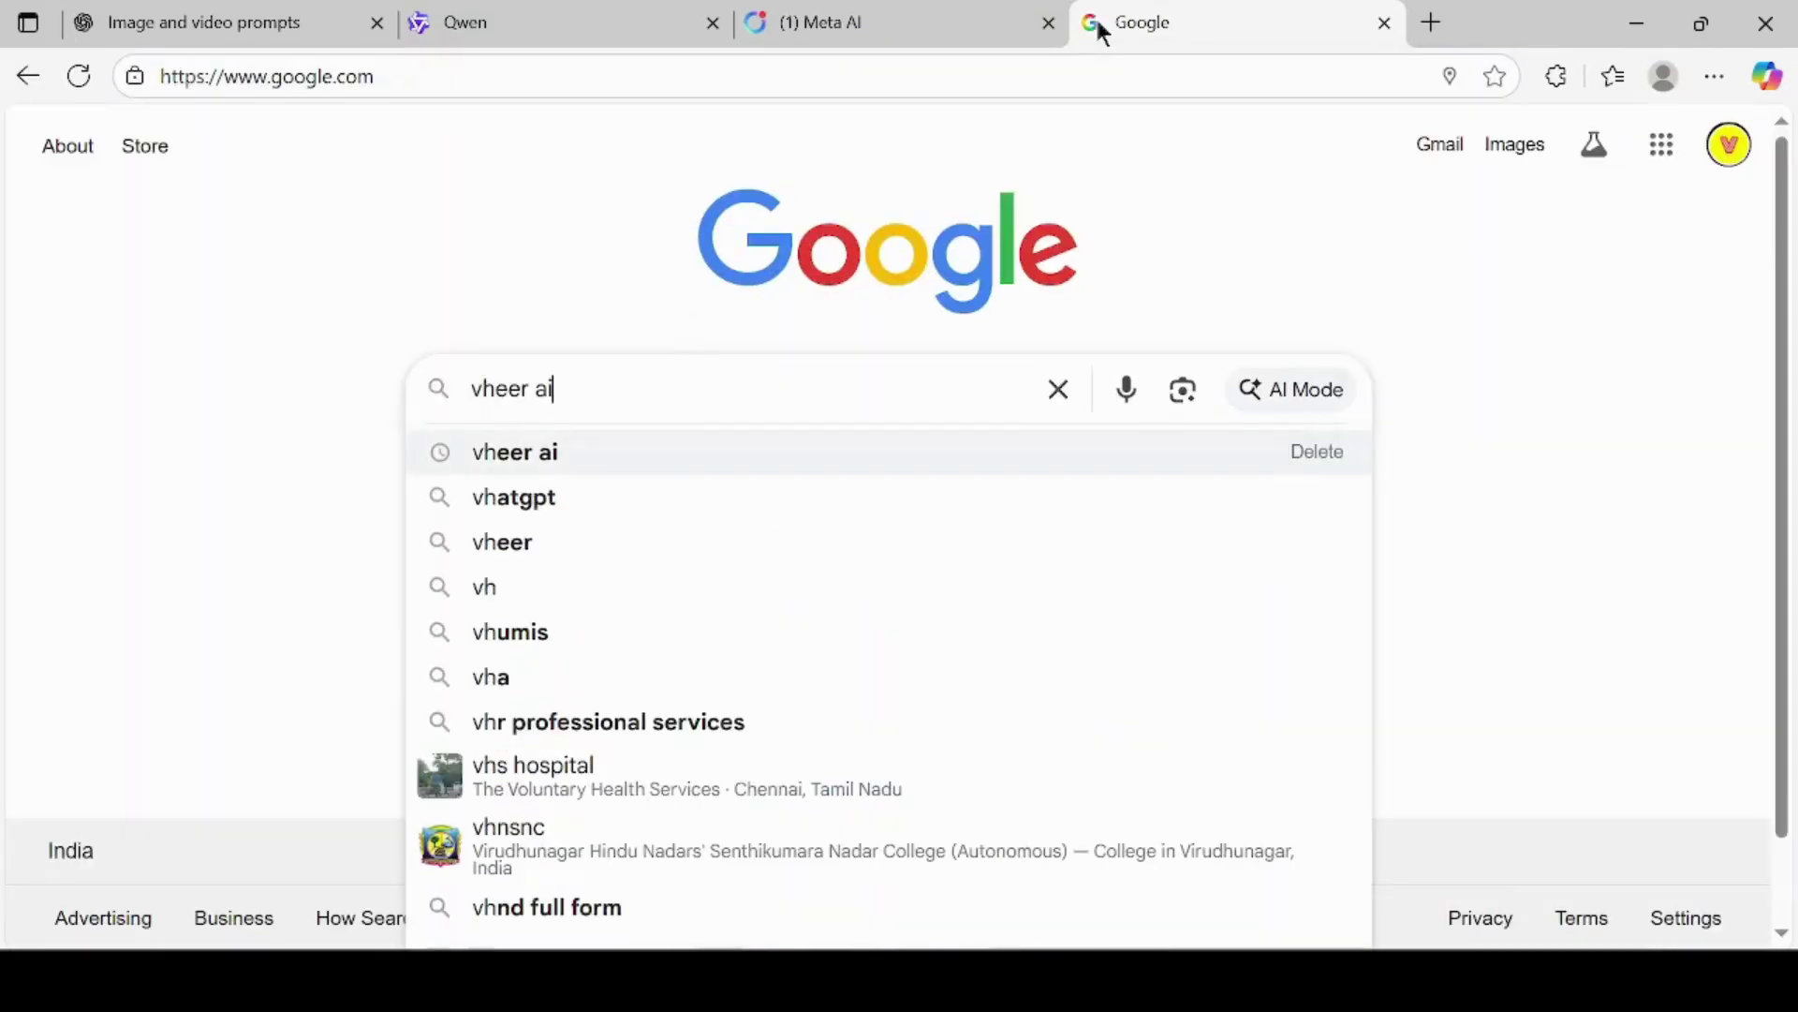
{"action": "key", "text": "Return"}
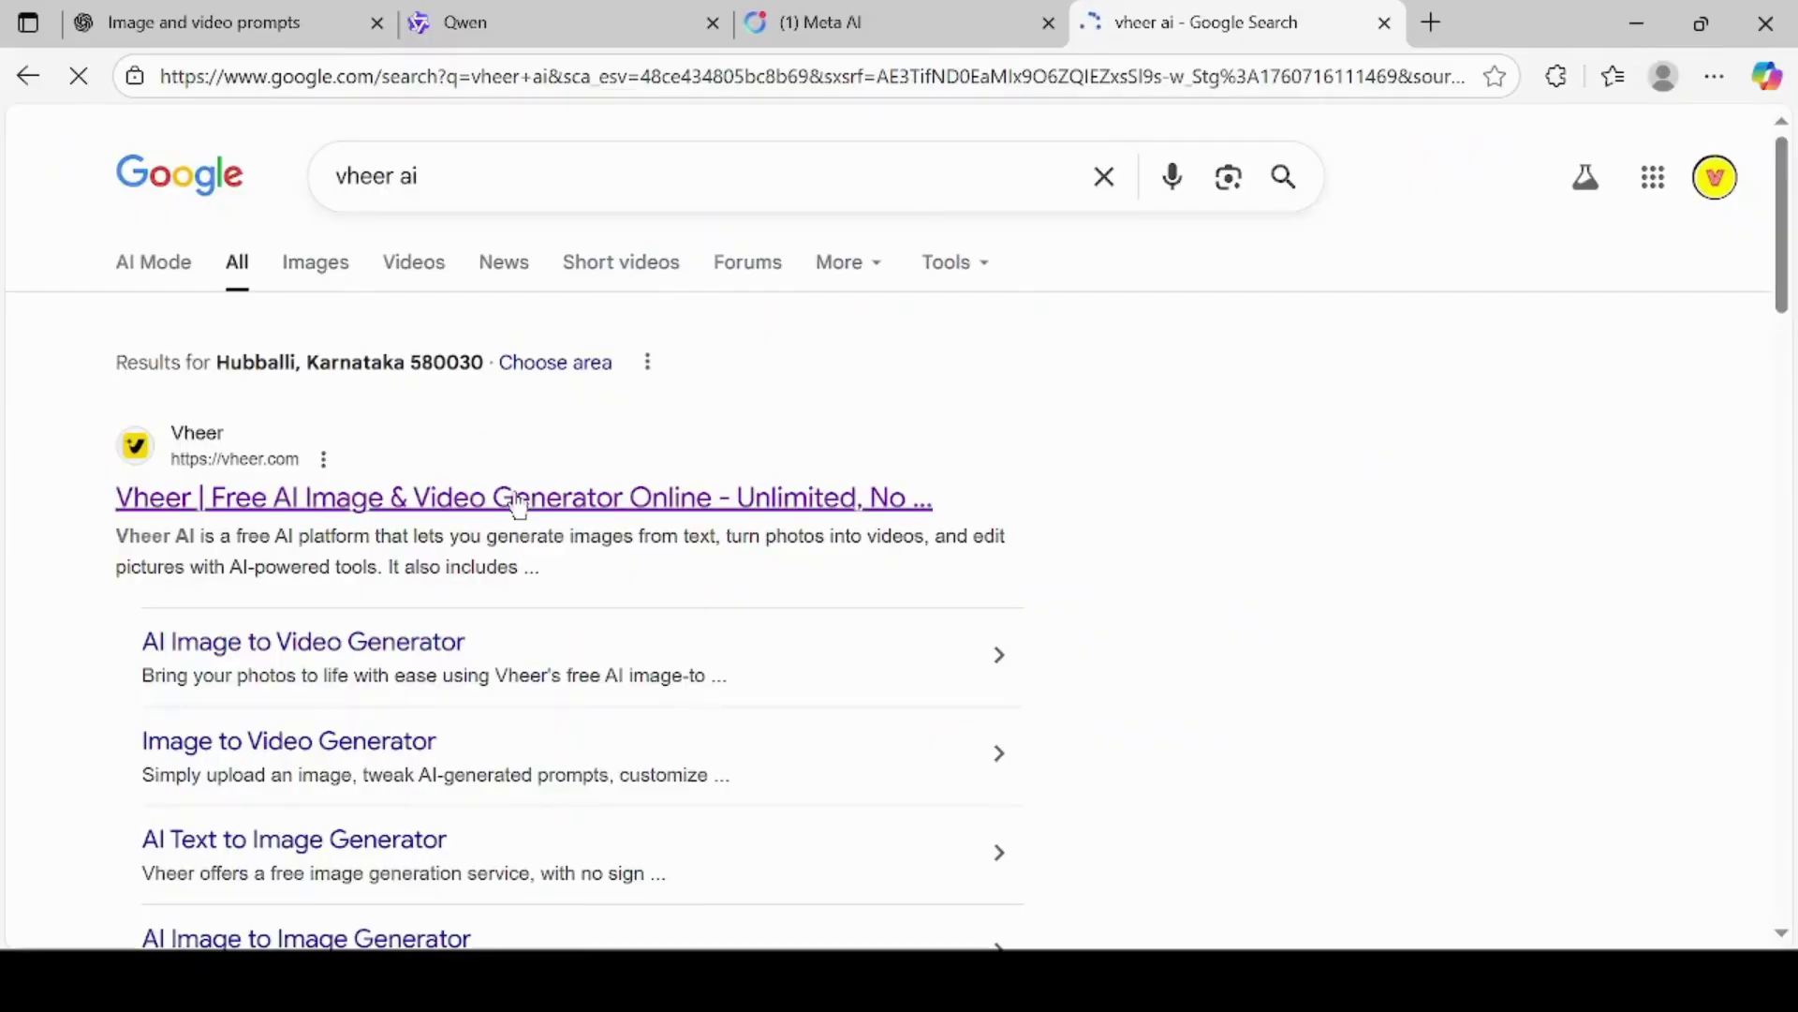
{"action": "left_click", "coordinate": [516, 501]}
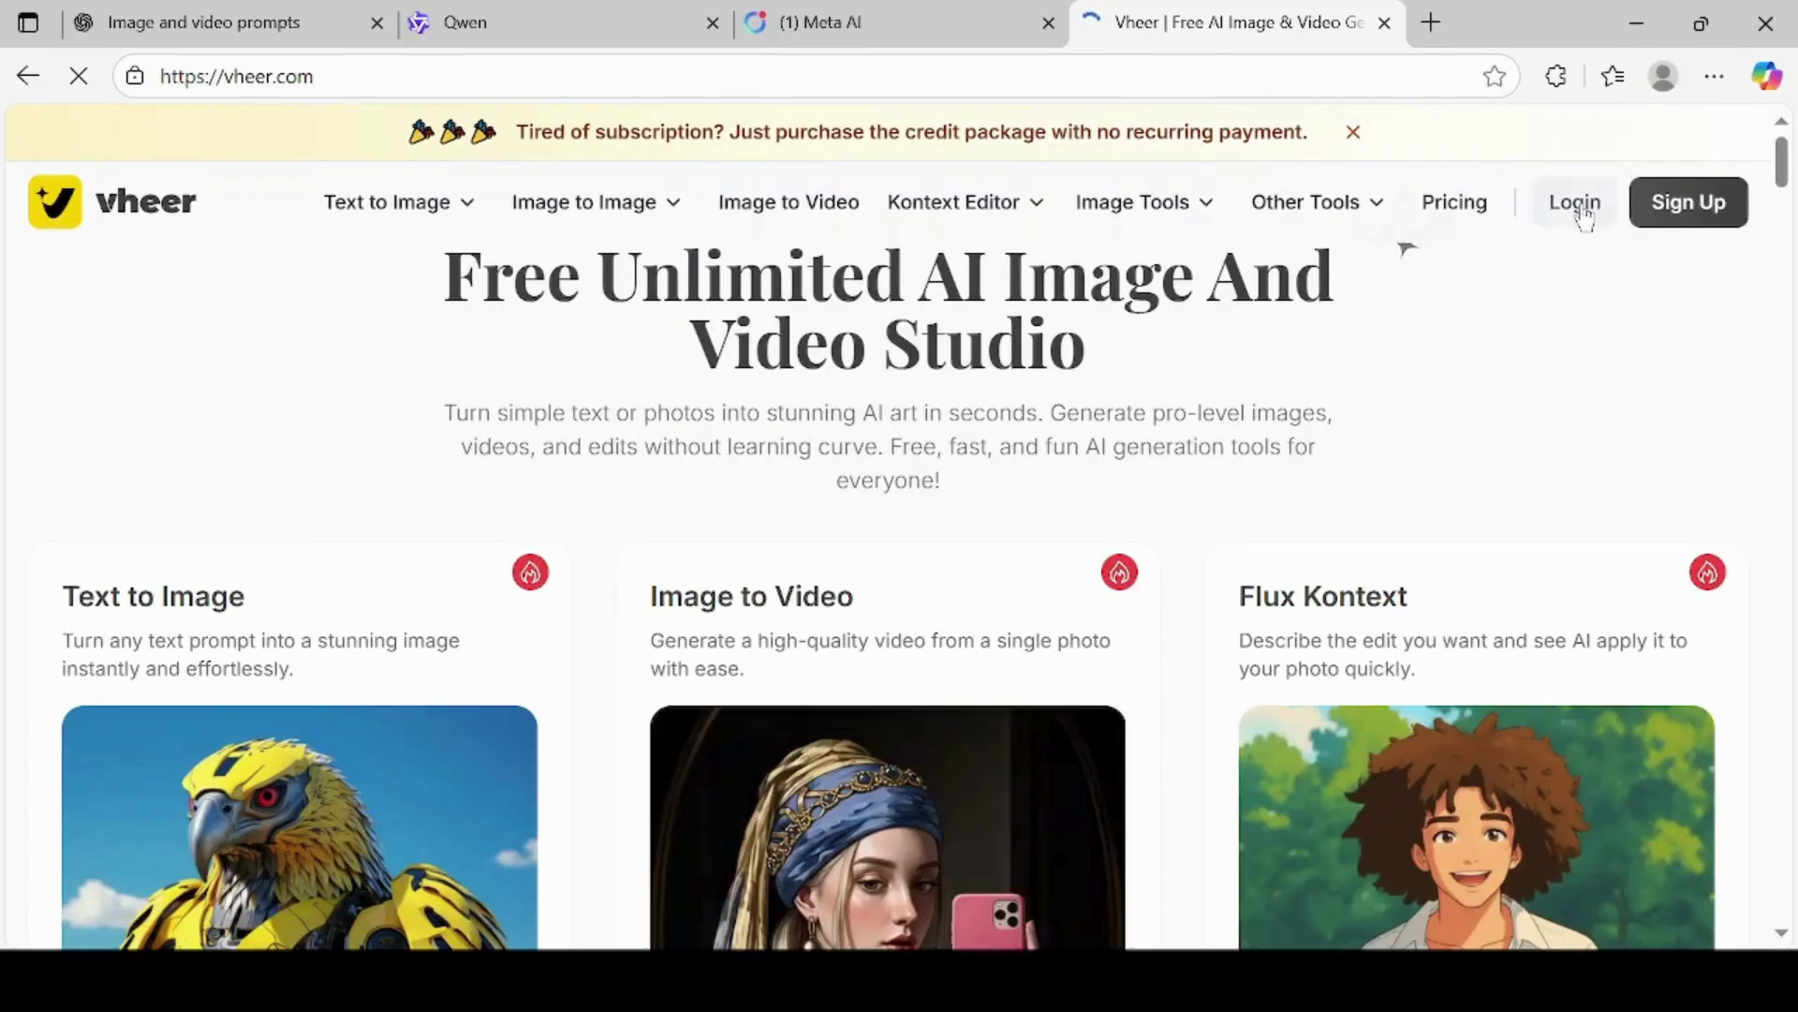
Log in to Vheer and open the AI Text to Image Generator workspace
{"action": "left_click", "coordinate": [1575, 206]}
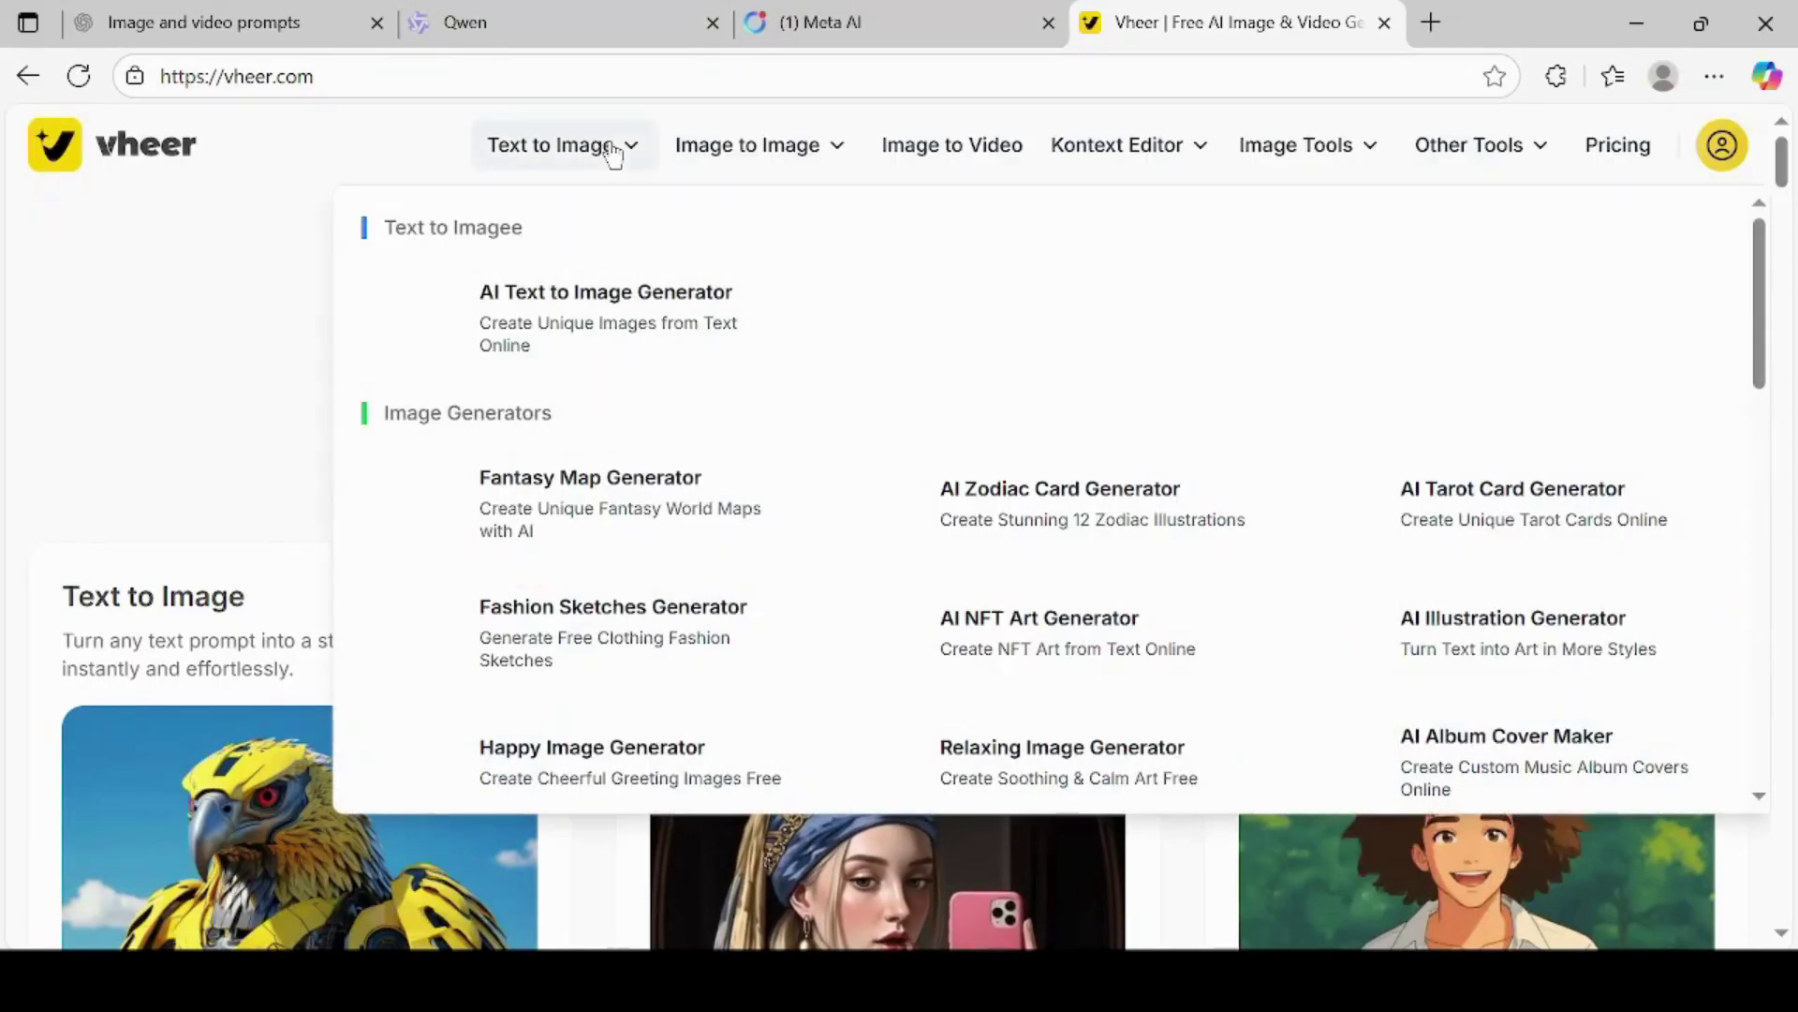
{"action": "mouse_move", "coordinate": [400, 202]}
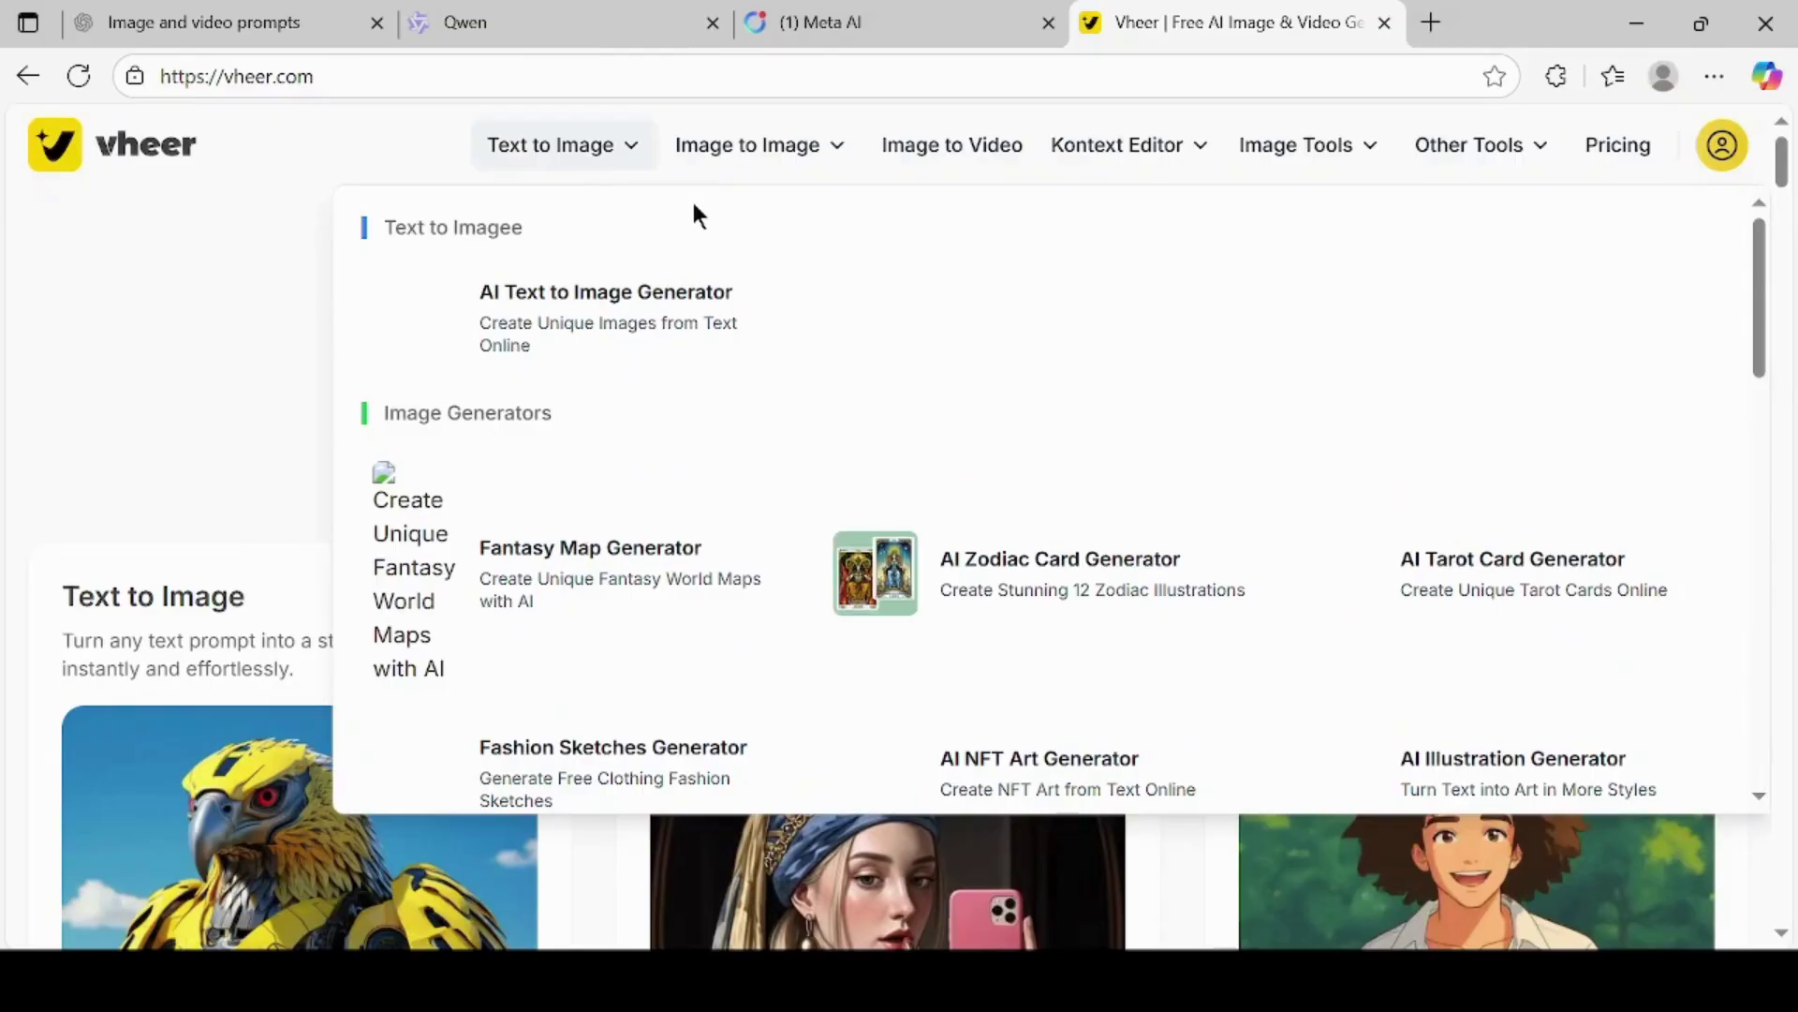
{"action": "left_click", "coordinate": [594, 295]}
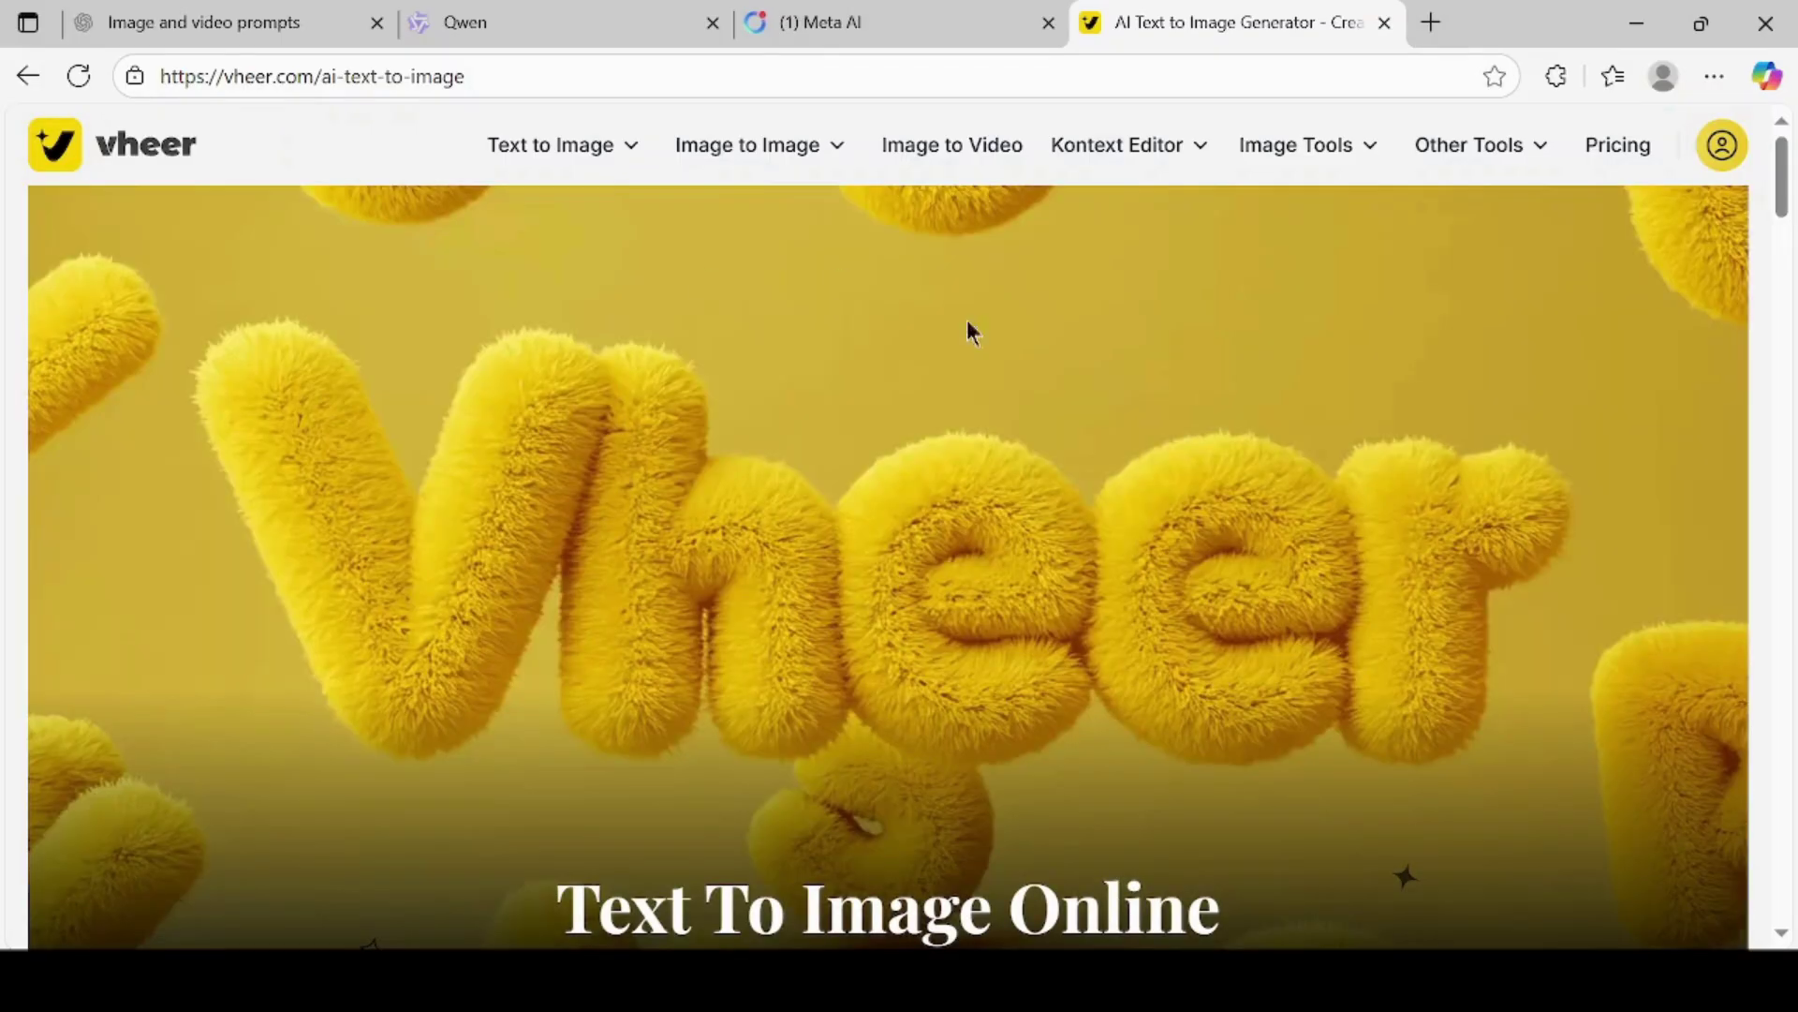
{"action": "scroll", "coordinate": [1072, 566], "scroll_direction": "down", "scroll_amount": 3}
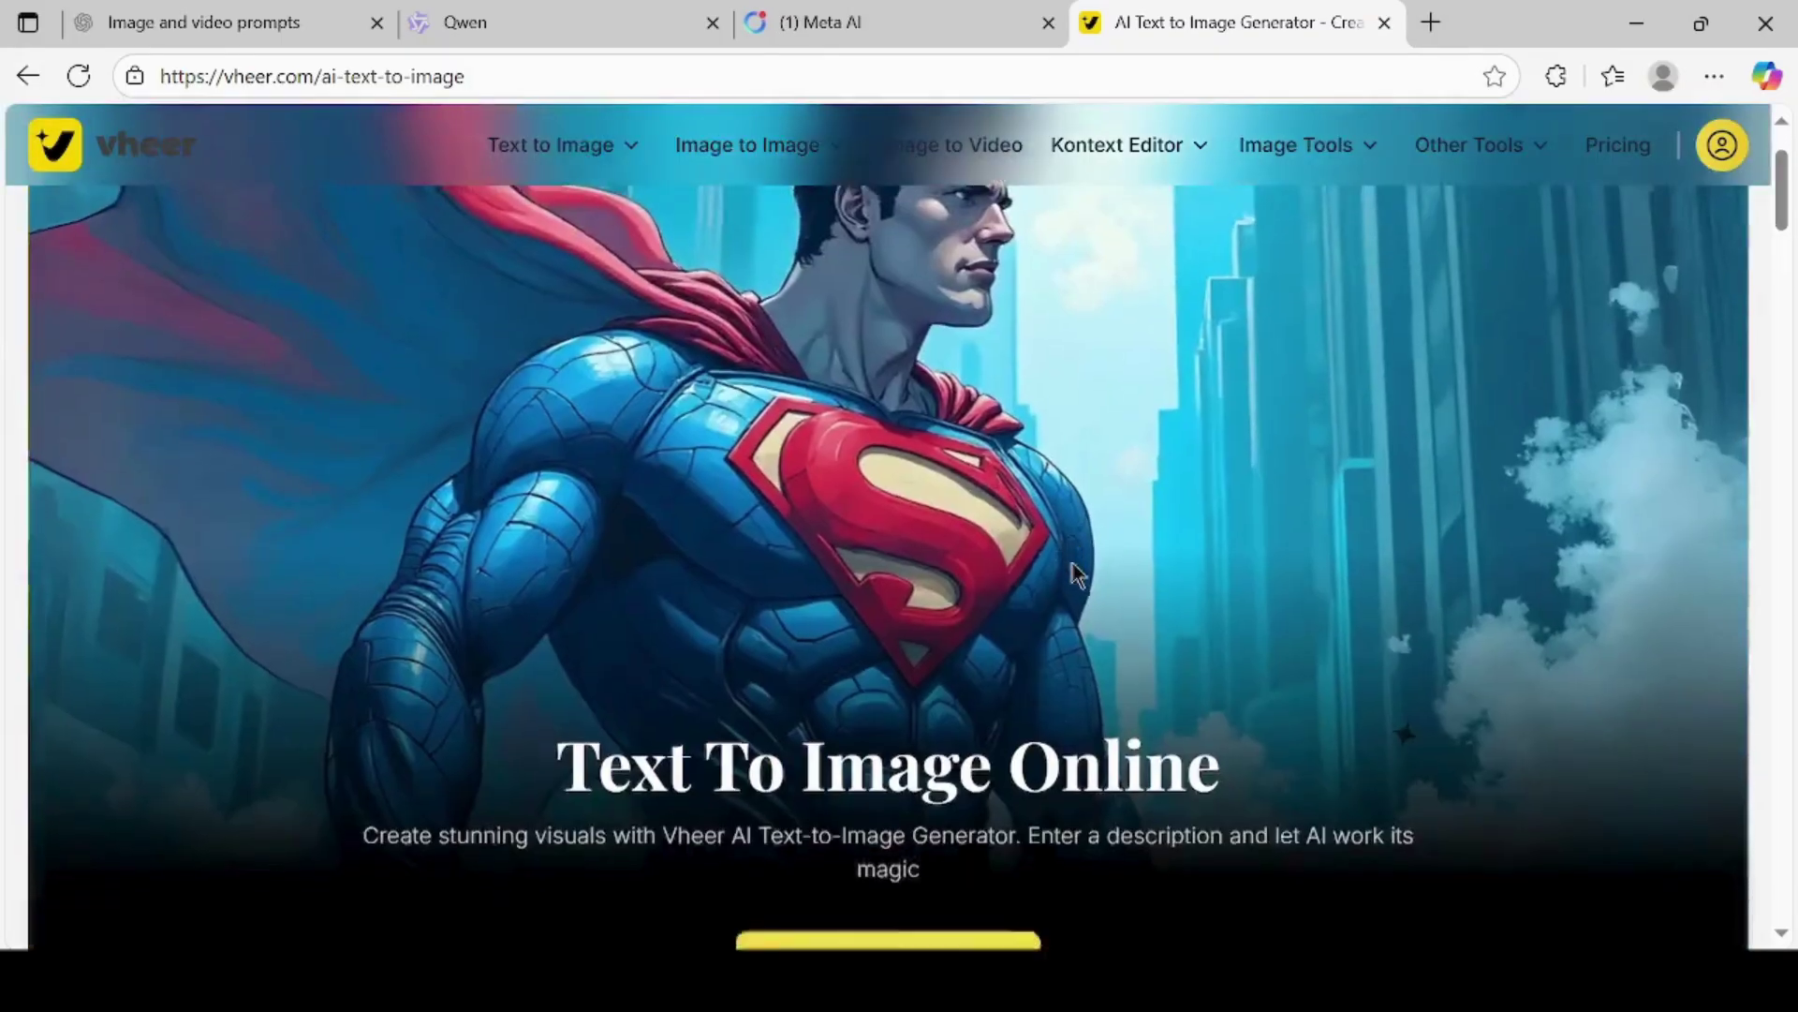
{"action": "left_click", "coordinate": [889, 767]}
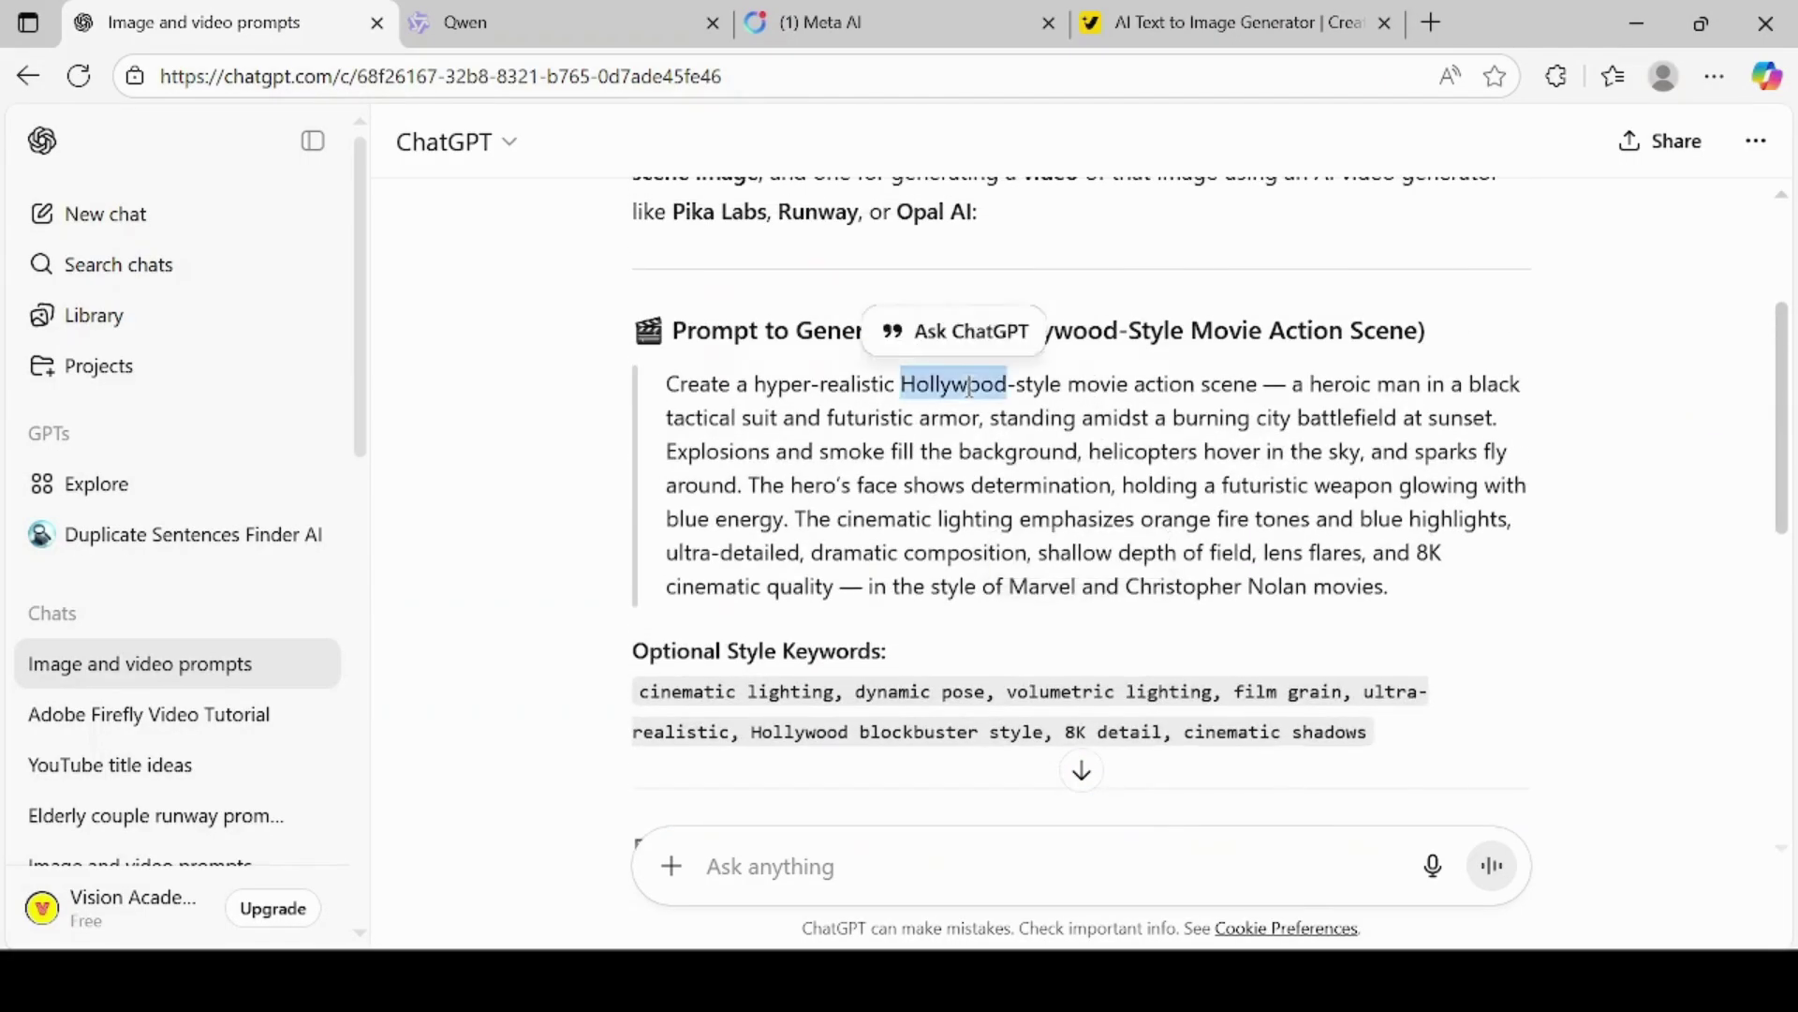
Copy the image prompt from ChatGPT and paste it into Vheer's prompt box
{"action": "triple_click", "coordinate": [970, 387]}
{"action": "right_click", "coordinate": [915, 451]}
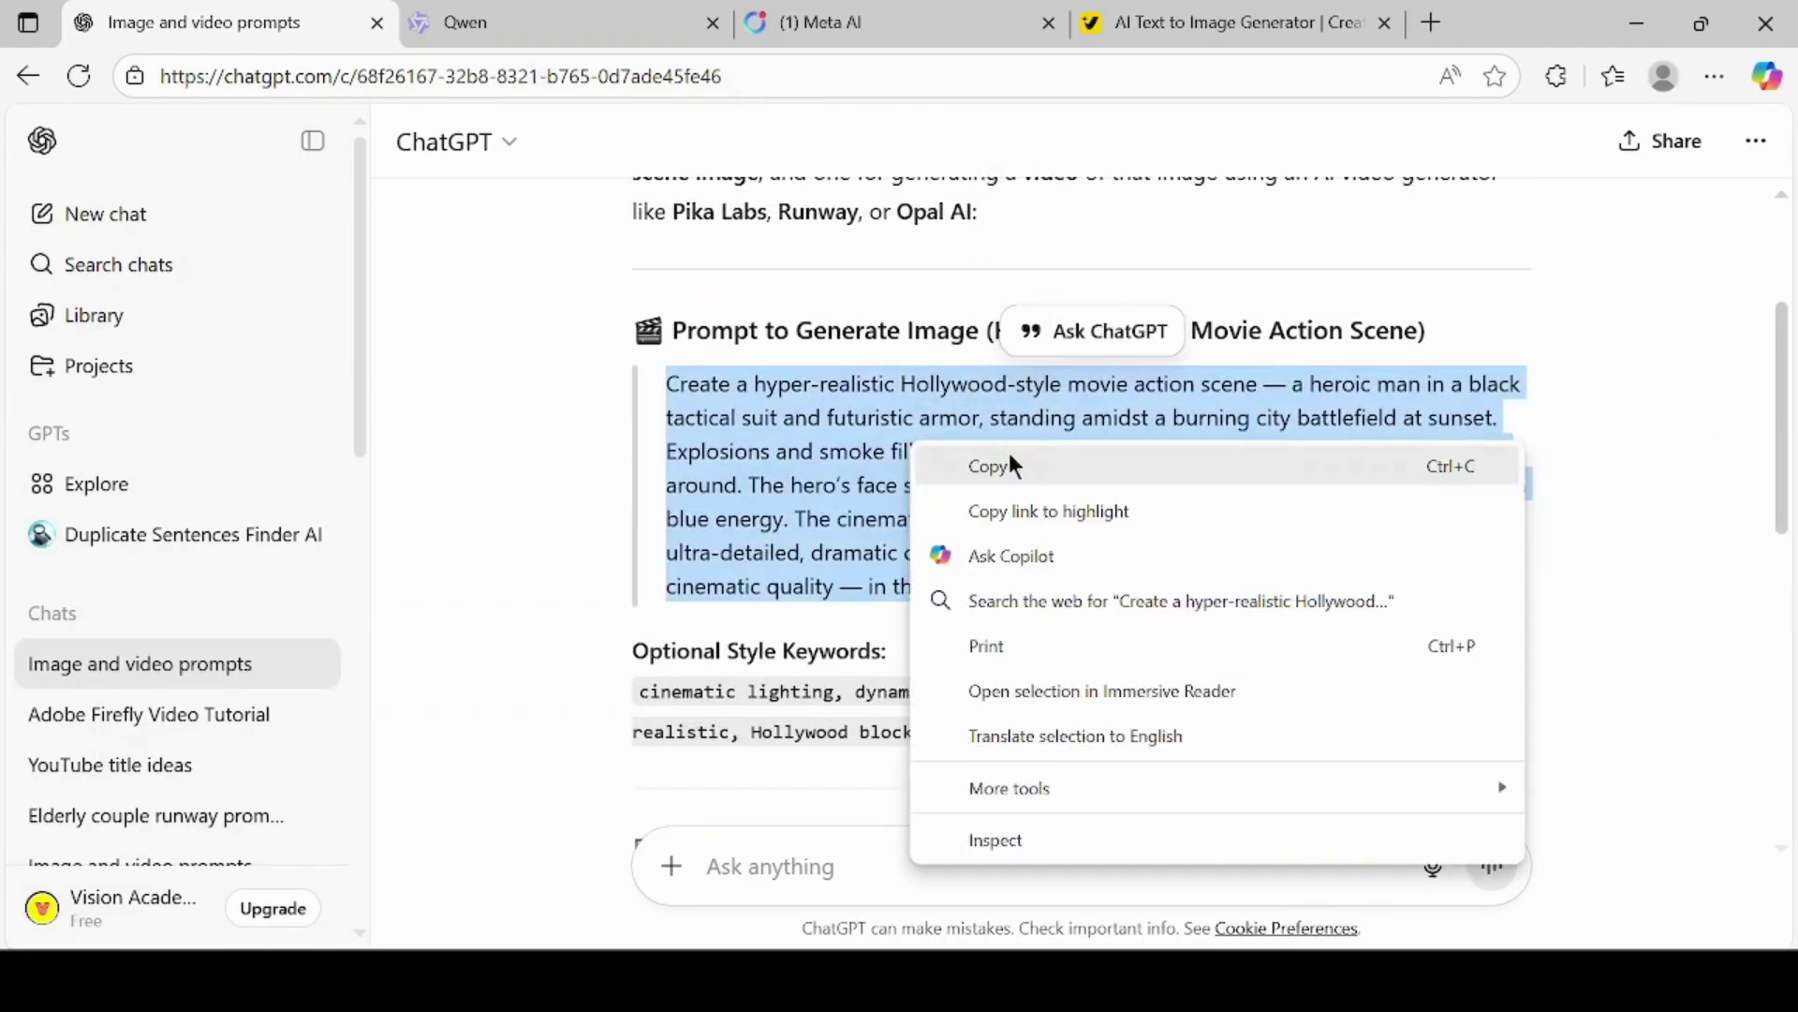
{"action": "left_click", "coordinate": [997, 464]}
{"action": "left_click", "coordinate": [1185, 23]}
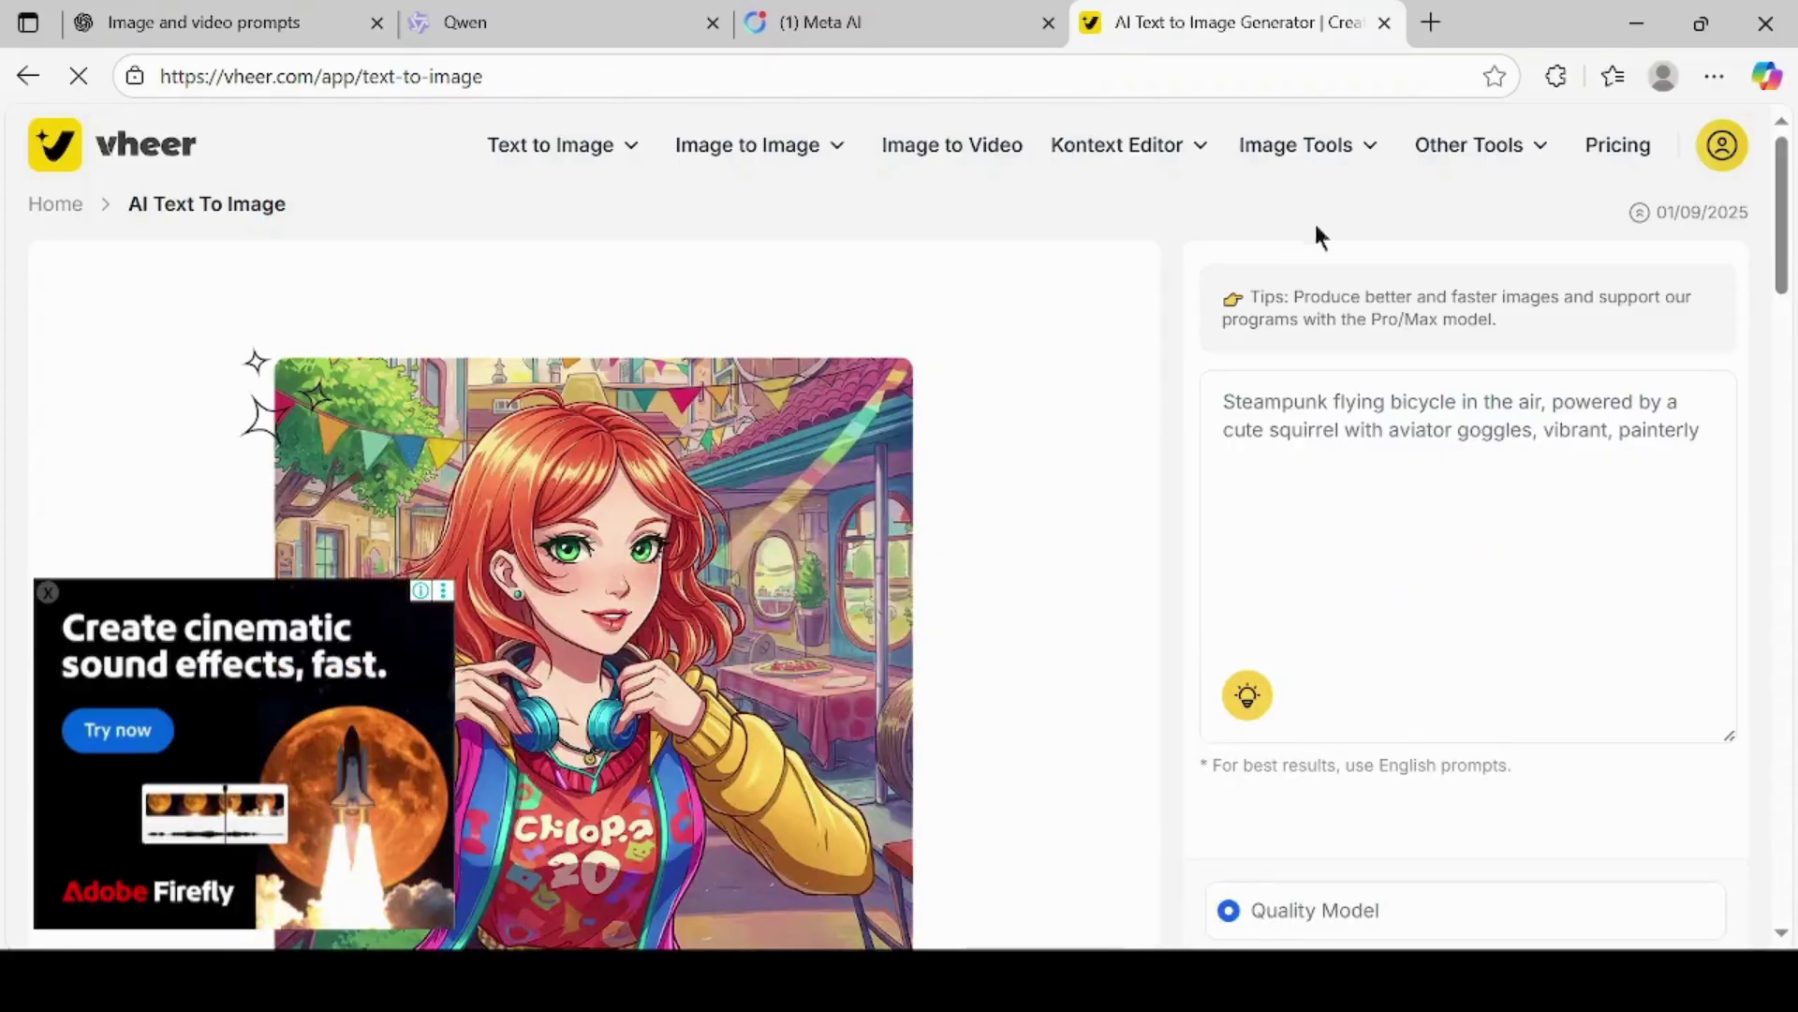
{"action": "left_click", "coordinate": [1316, 411]}
{"action": "right_click", "coordinate": [1315, 411]}
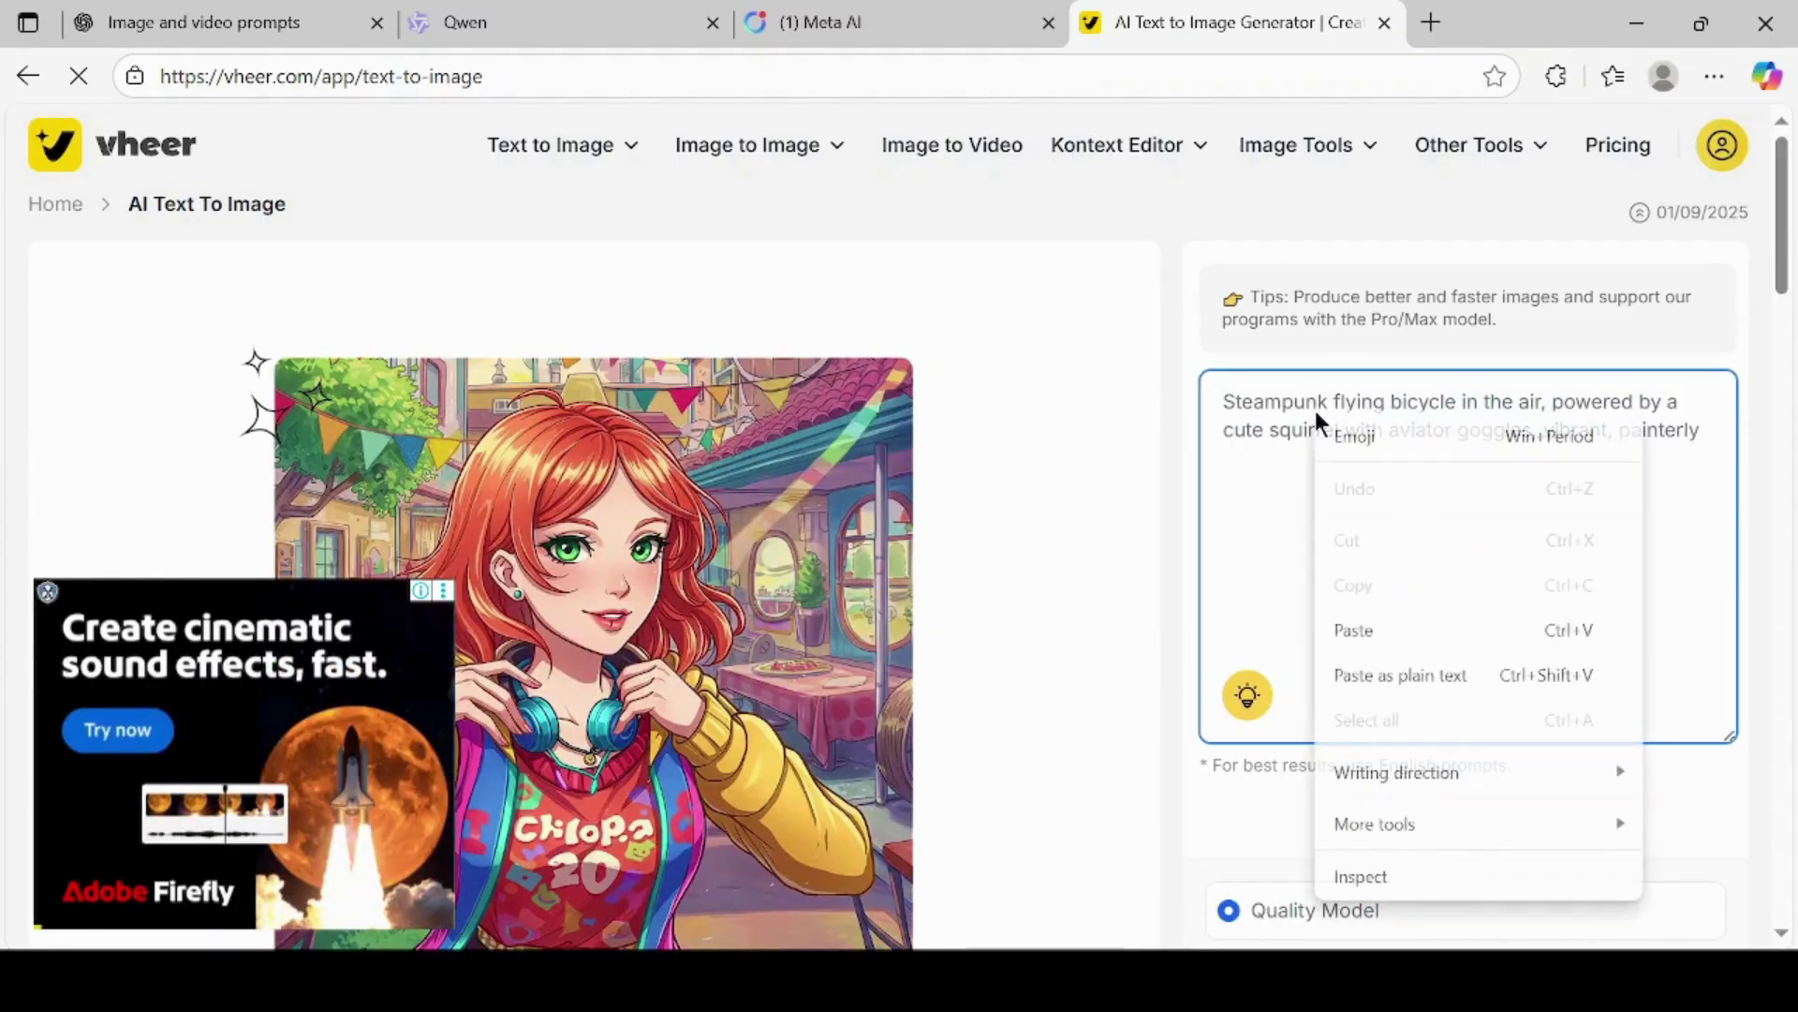
{"action": "left_click", "coordinate": [1396, 629]}
{"action": "scroll", "coordinate": [1507, 708], "scroll_direction": "down", "scroll_amount": 3}
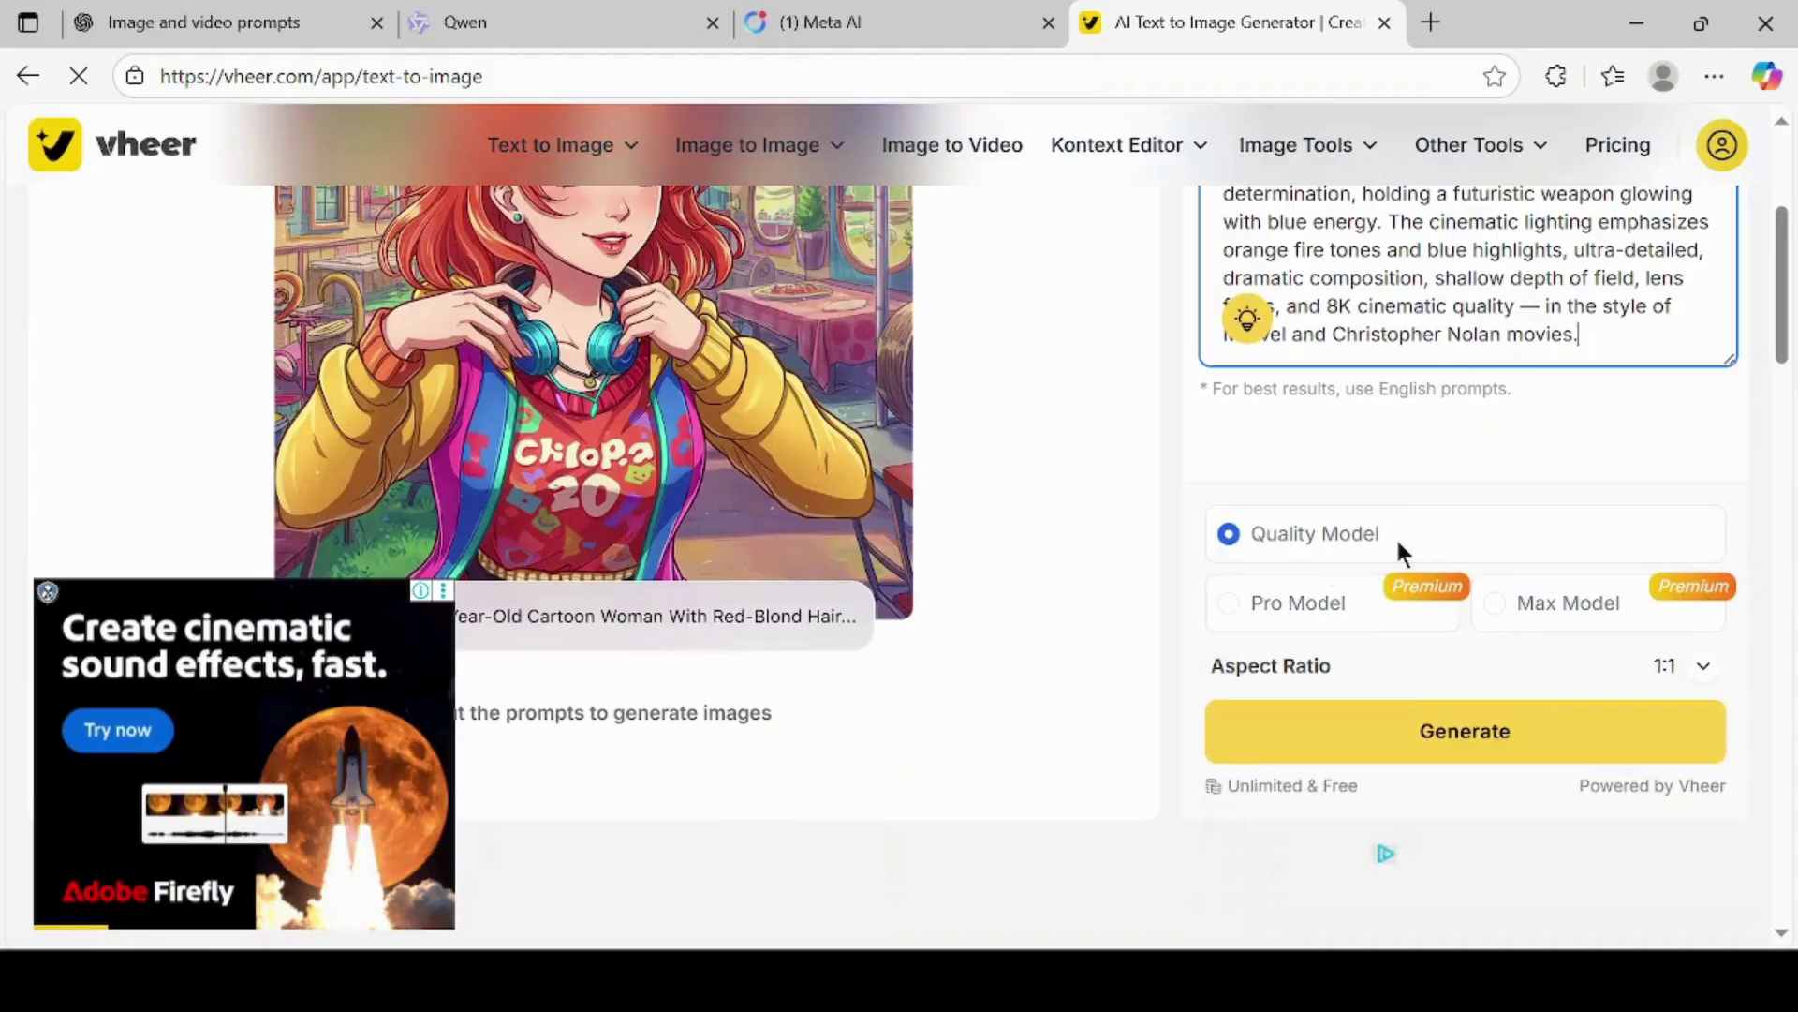
Set the aspect ratio to 16:9 and generate the hero image
{"action": "left_click", "coordinate": [1703, 666]}
{"action": "scroll", "coordinate": [1588, 534], "scroll_direction": "down", "scroll_amount": 1}
{"action": "scroll", "coordinate": [1589, 535], "scroll_direction": "down", "scroll_amount": 2}
{"action": "scroll", "coordinate": [1588, 535], "scroll_direction": "down", "scroll_amount": 1}
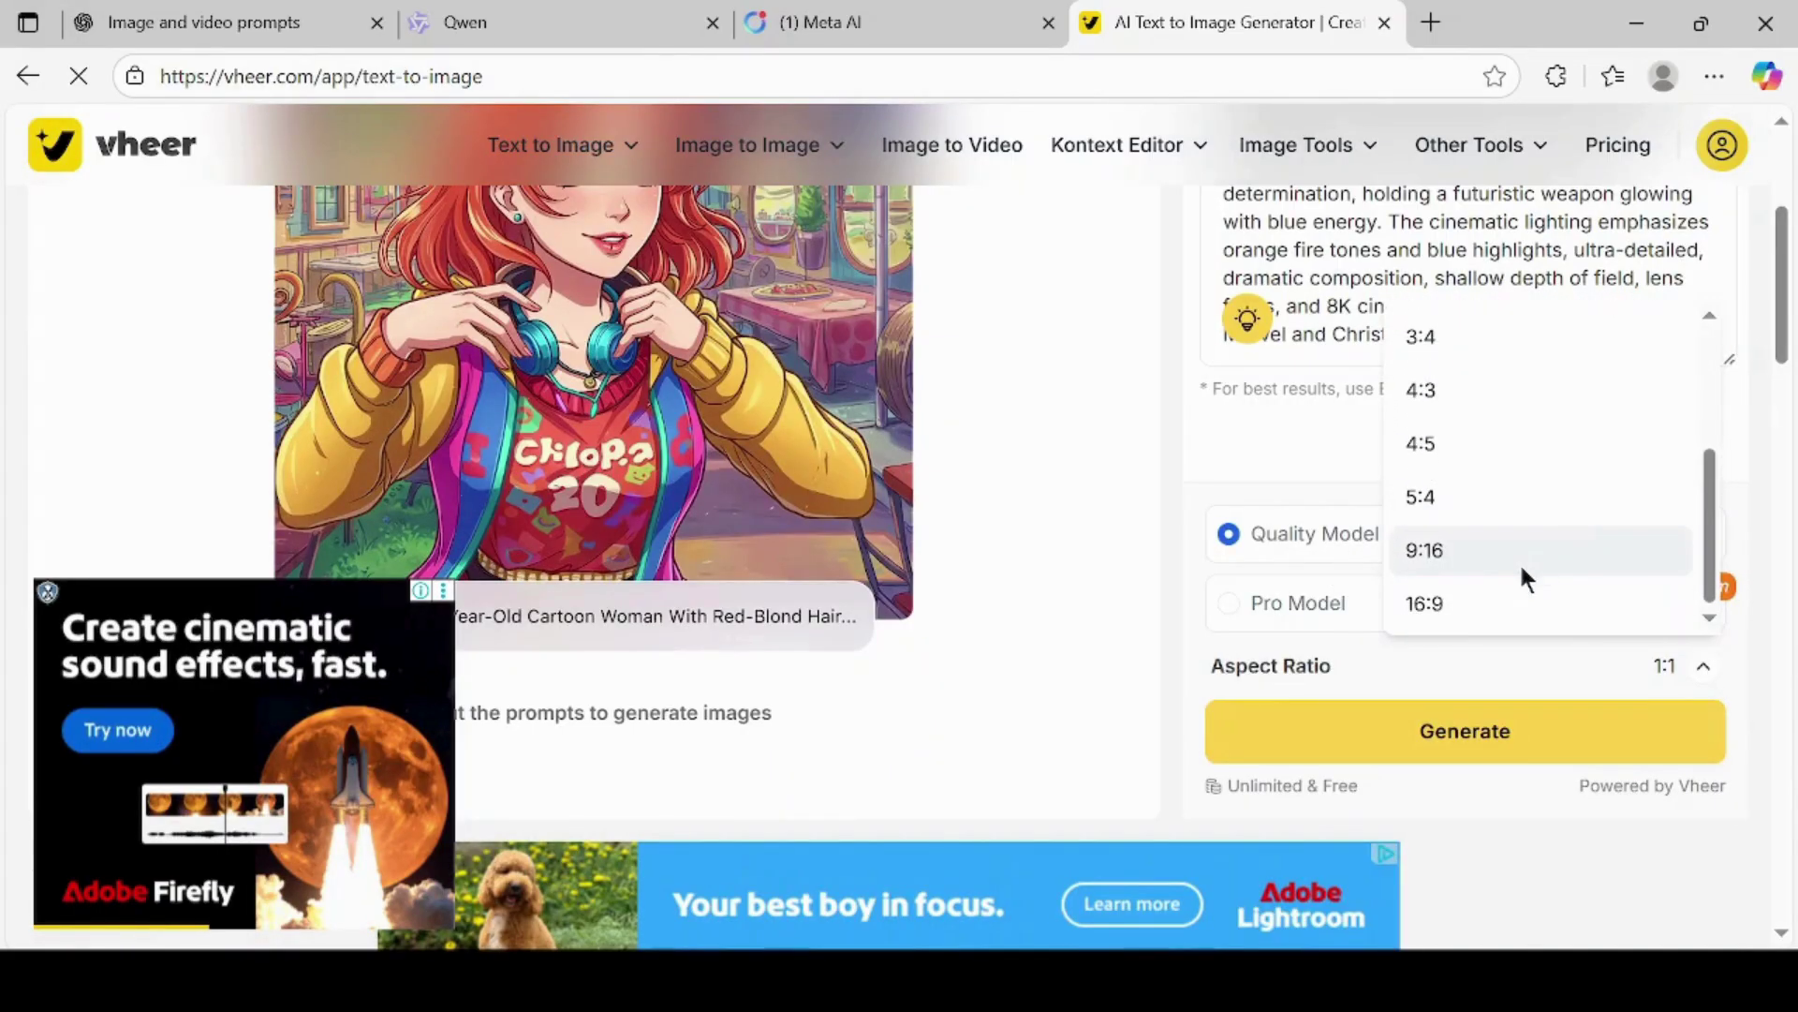
{"action": "left_click", "coordinate": [1512, 606]}
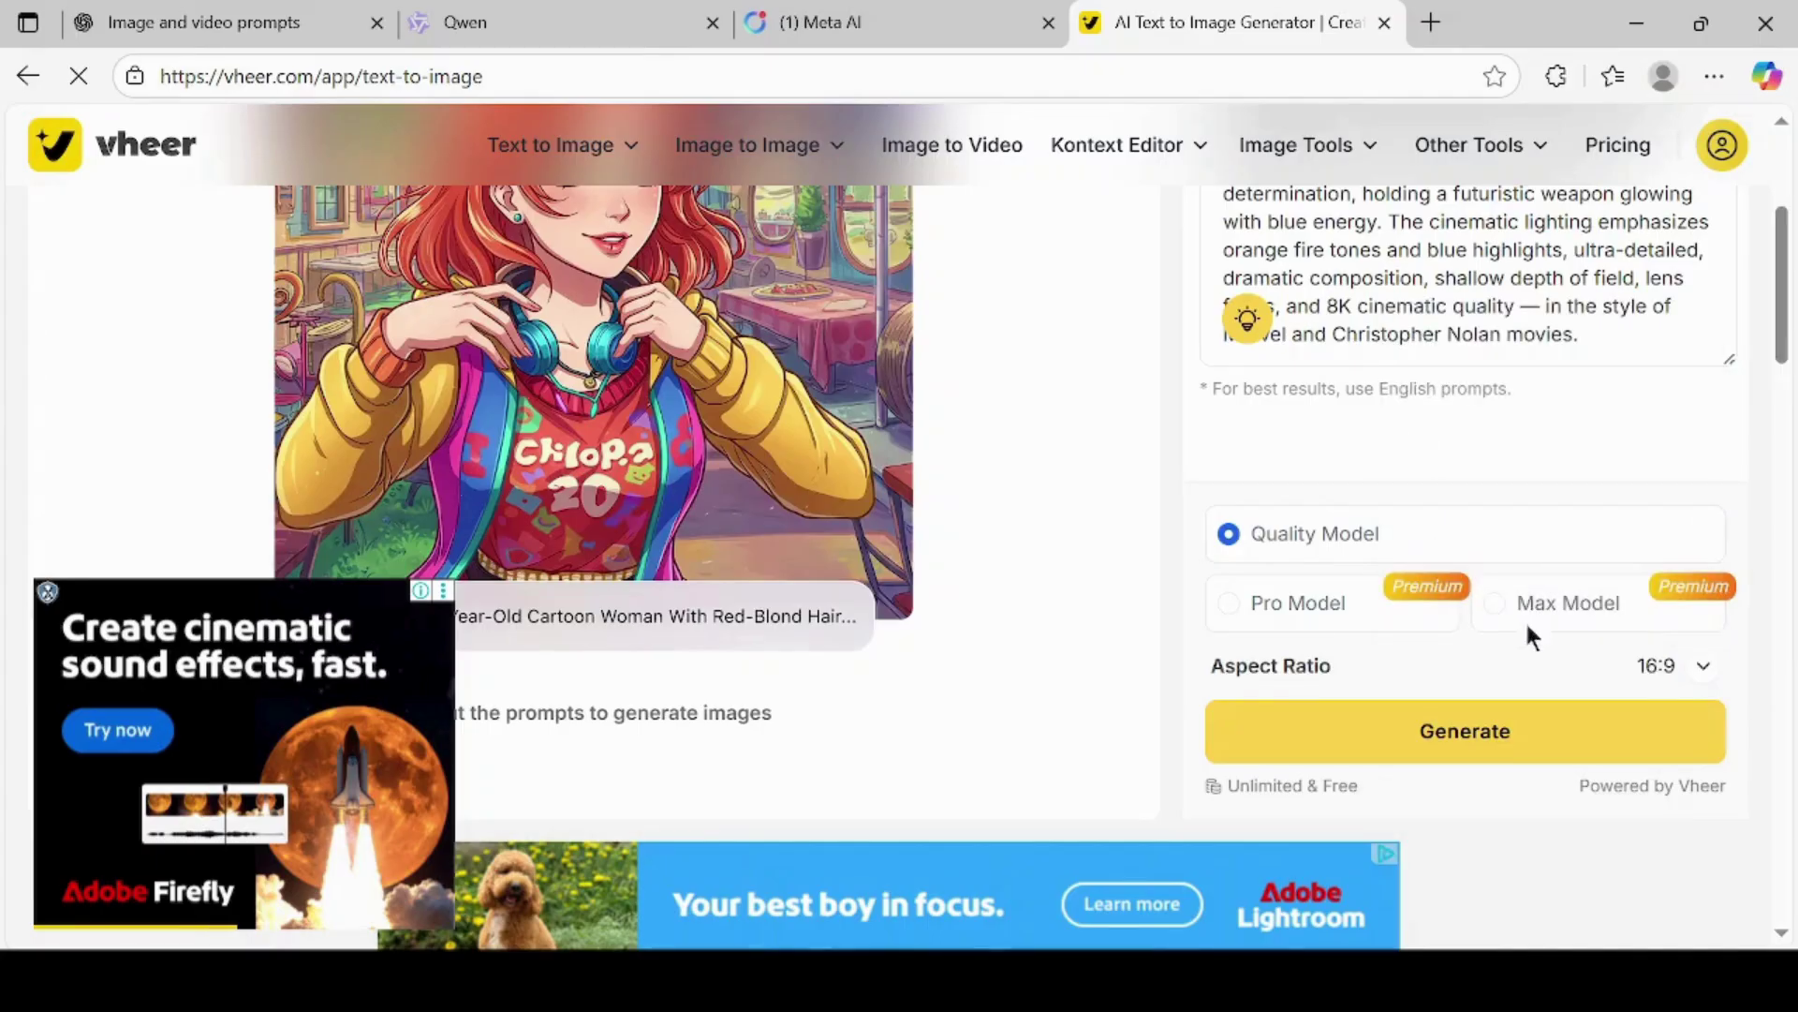
{"action": "left_click", "coordinate": [1491, 756]}
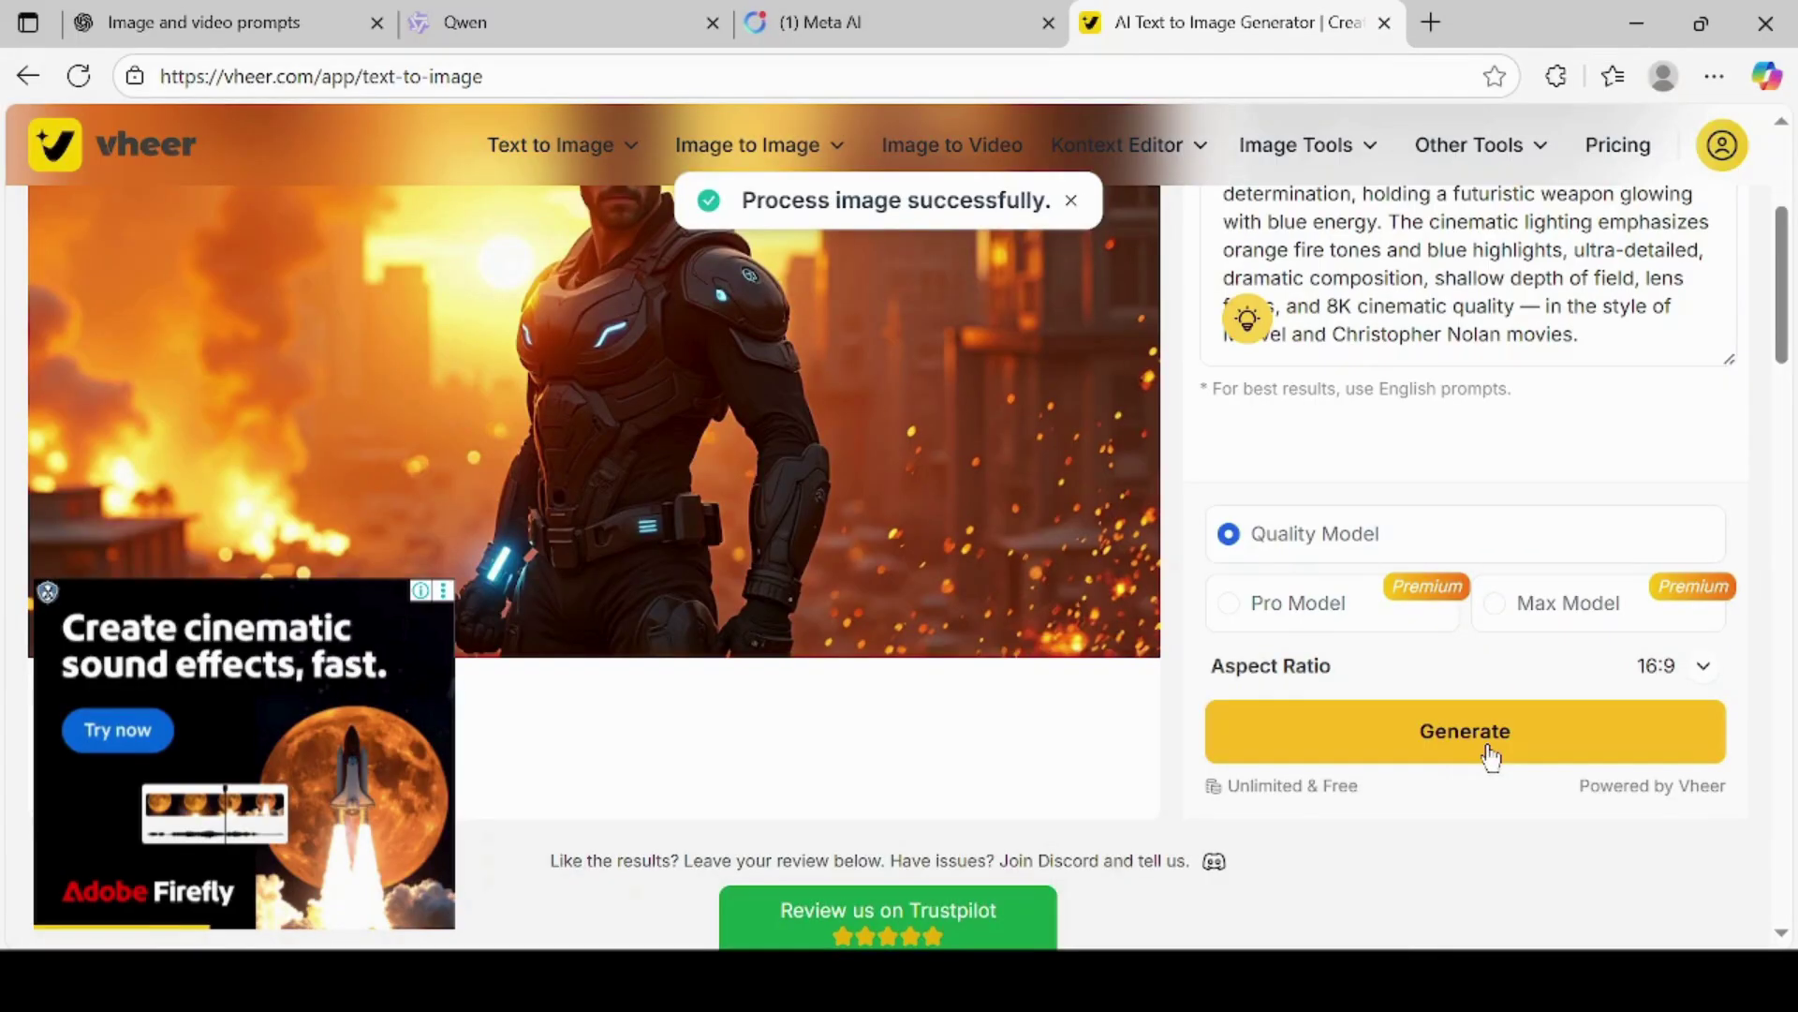
{"action": "scroll", "coordinate": [1036, 478], "scroll_direction": "up", "scroll_amount": 2}
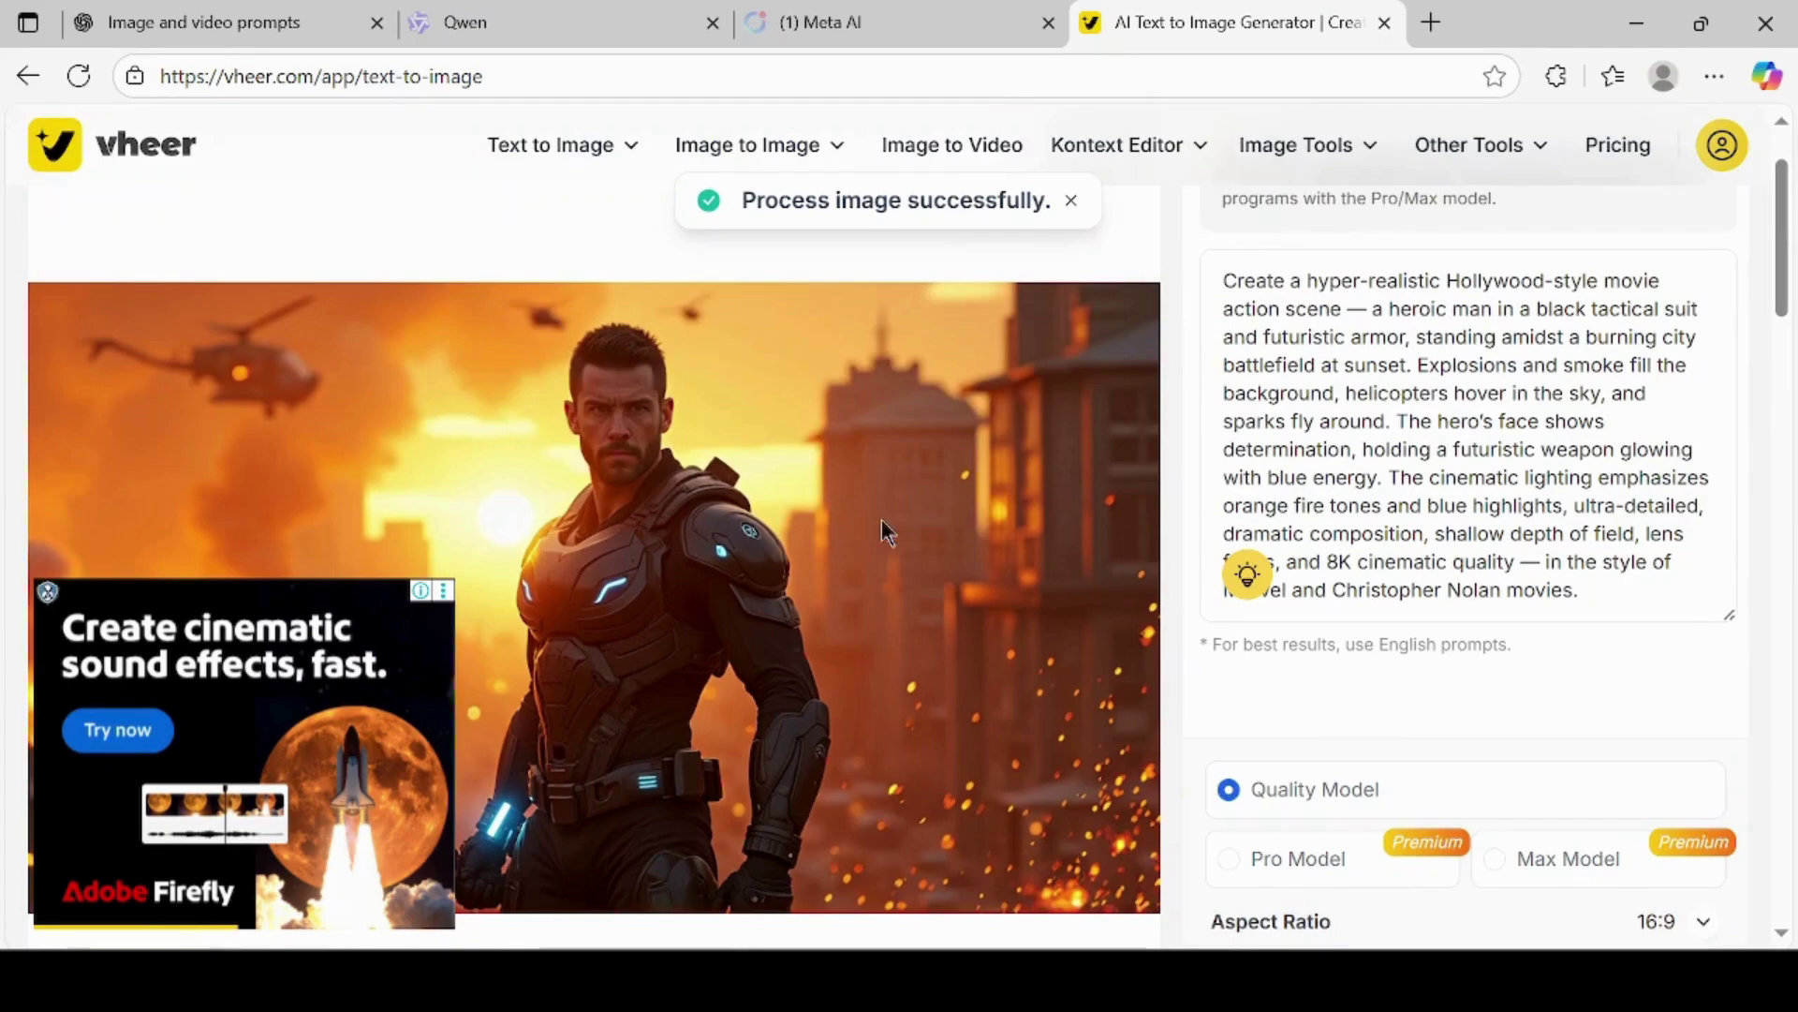
{"action": "scroll", "coordinate": [883, 531], "scroll_direction": "down", "scroll_amount": 3}
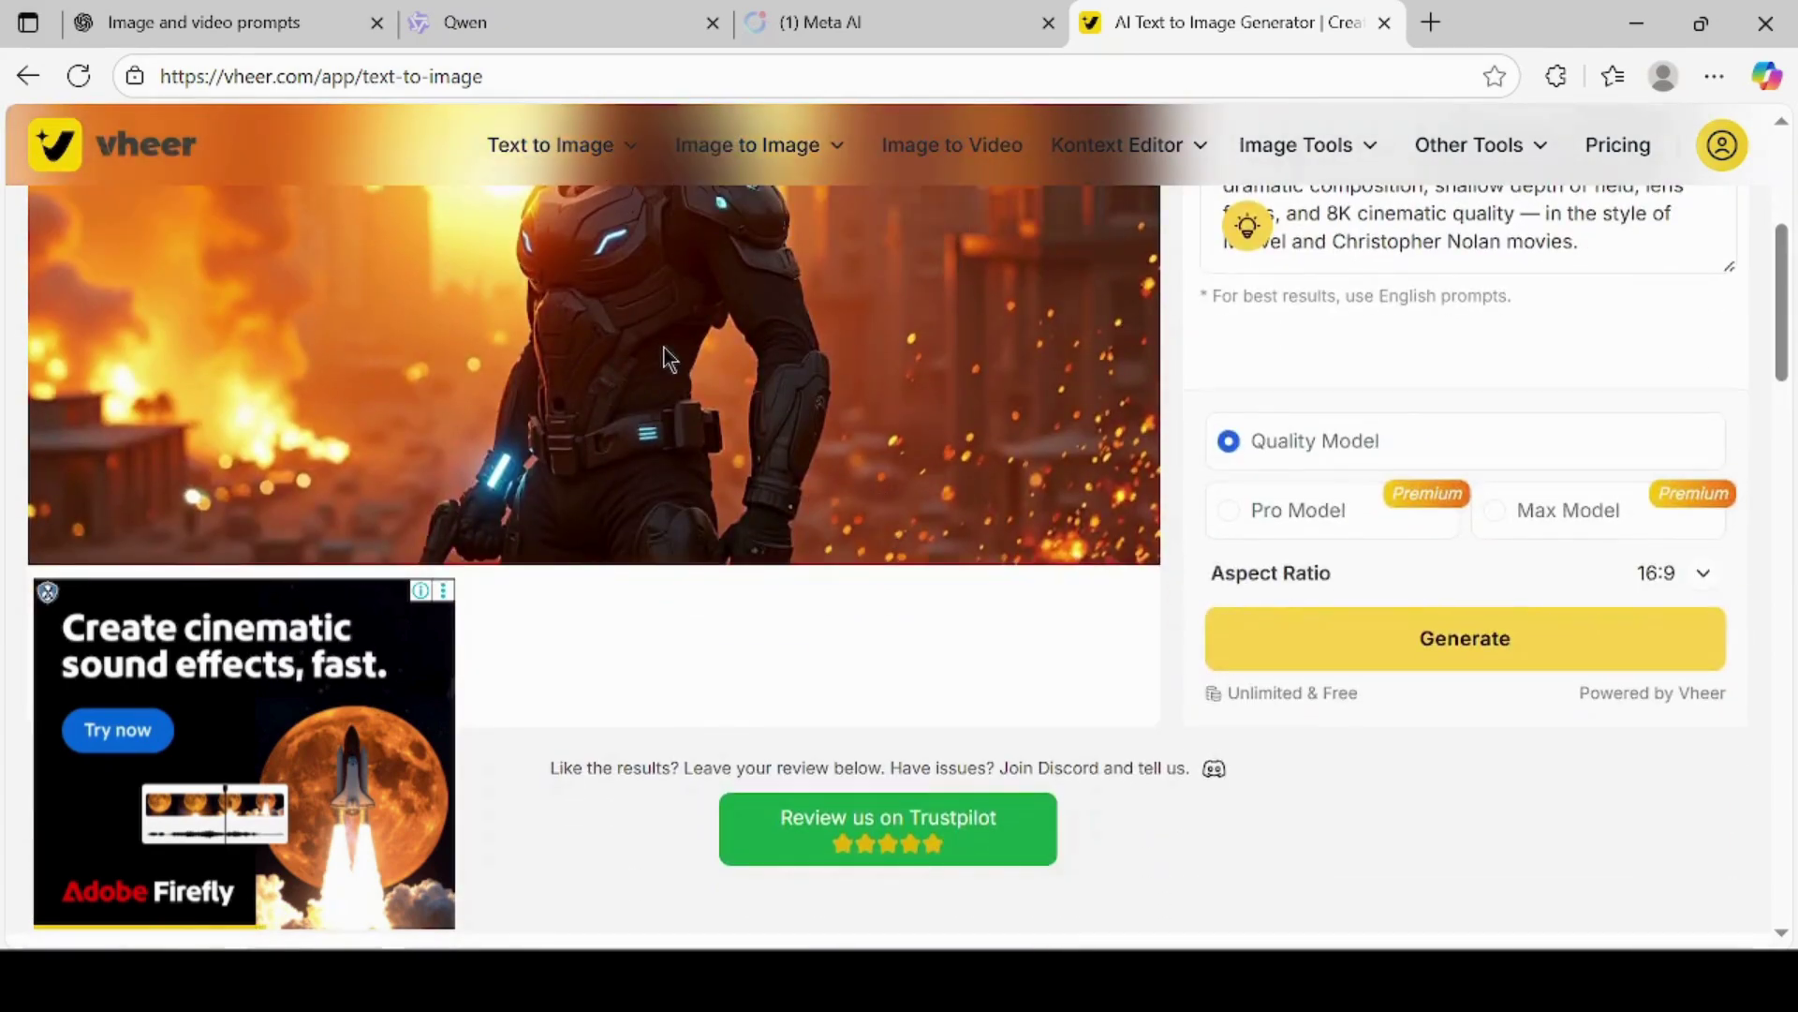
{"action": "scroll", "coordinate": [873, 372], "scroll_direction": "up", "scroll_amount": 4}
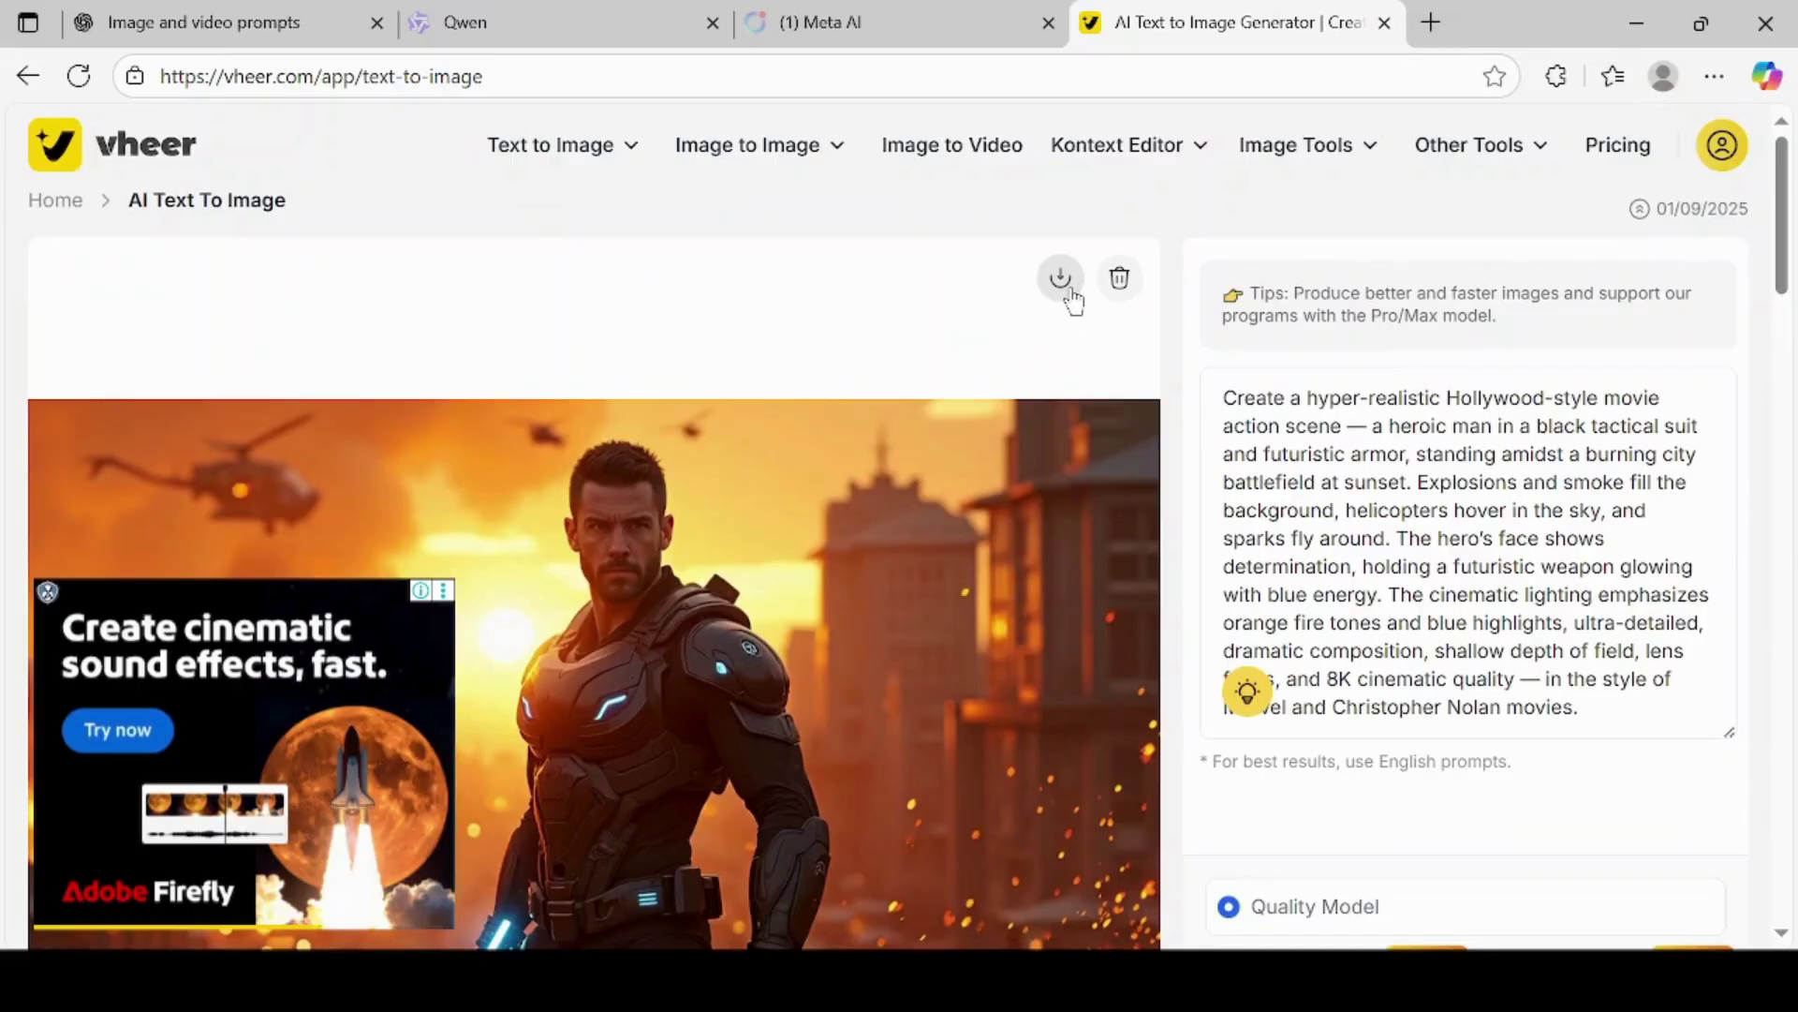
Download the generated armored-hero image as a JPG
{"action": "left_click", "coordinate": [1061, 280]}
Open Vheer's Generate Video from Image tool and upload the downloaded hero image
{"action": "left_click", "coordinate": [985, 165]}
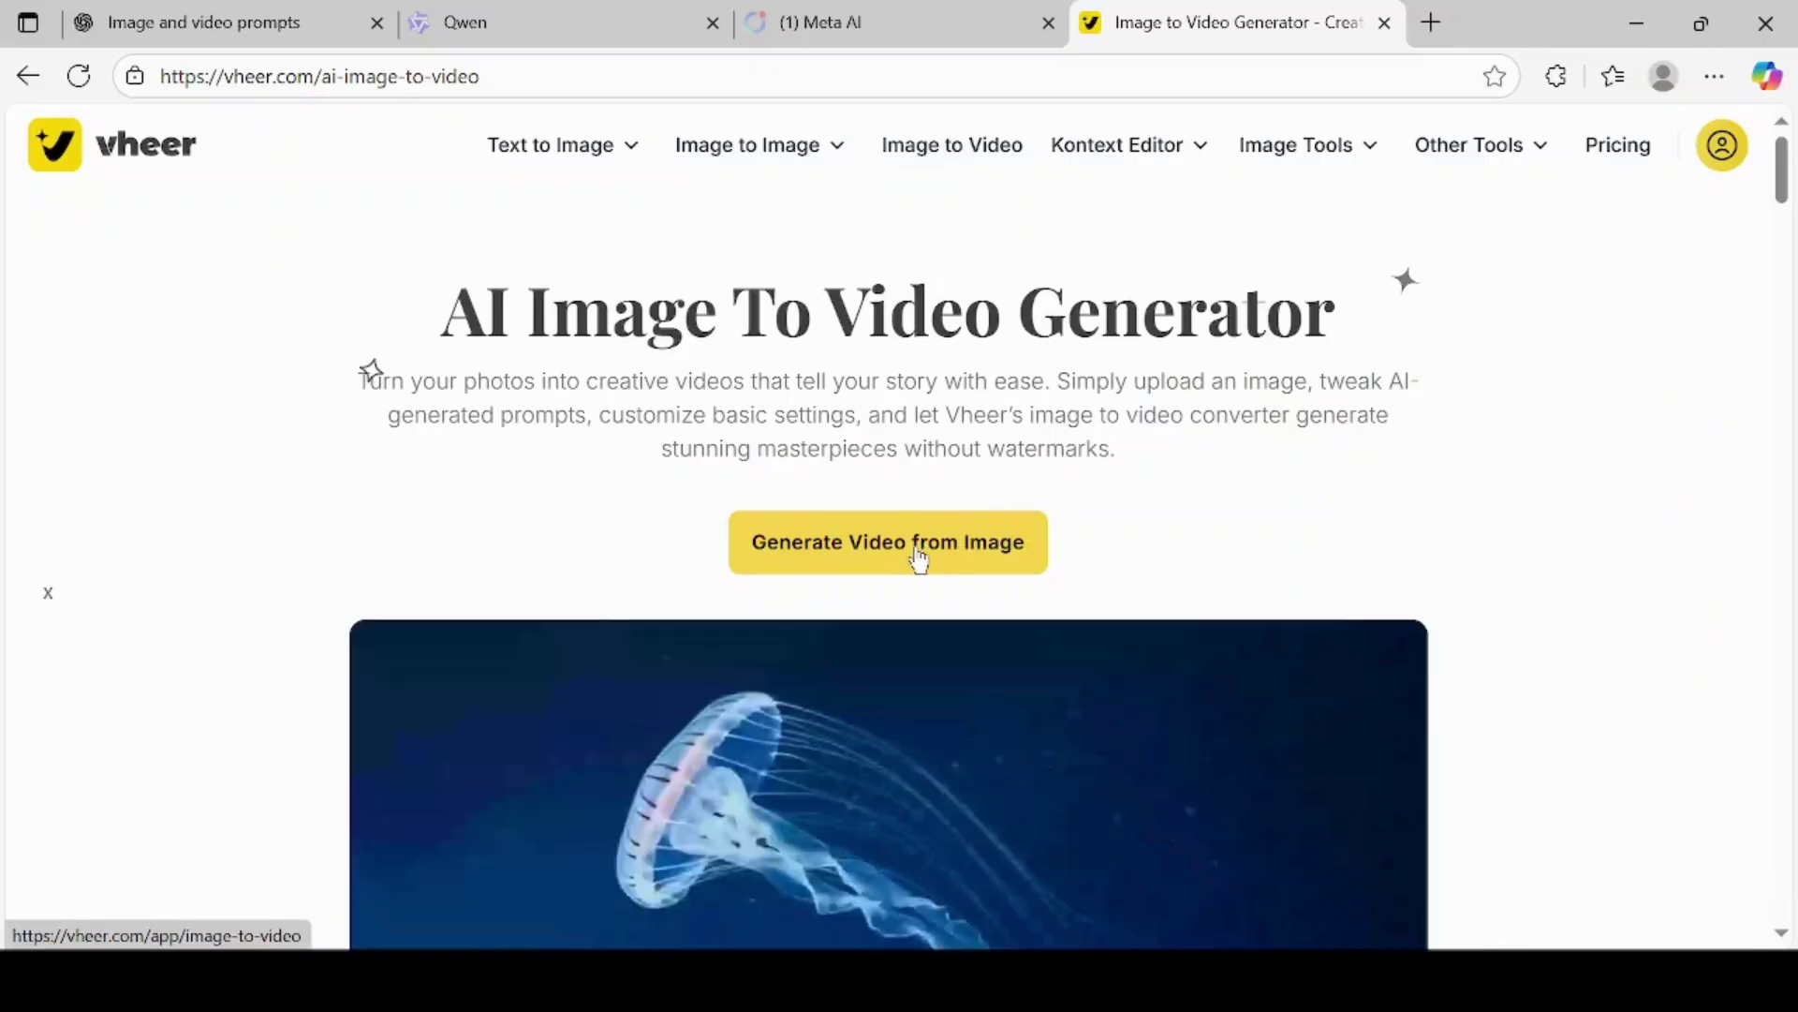
{"action": "left_click", "coordinate": [917, 557]}
{"action": "scroll", "coordinate": [620, 275], "scroll_direction": "down", "scroll_amount": 2}
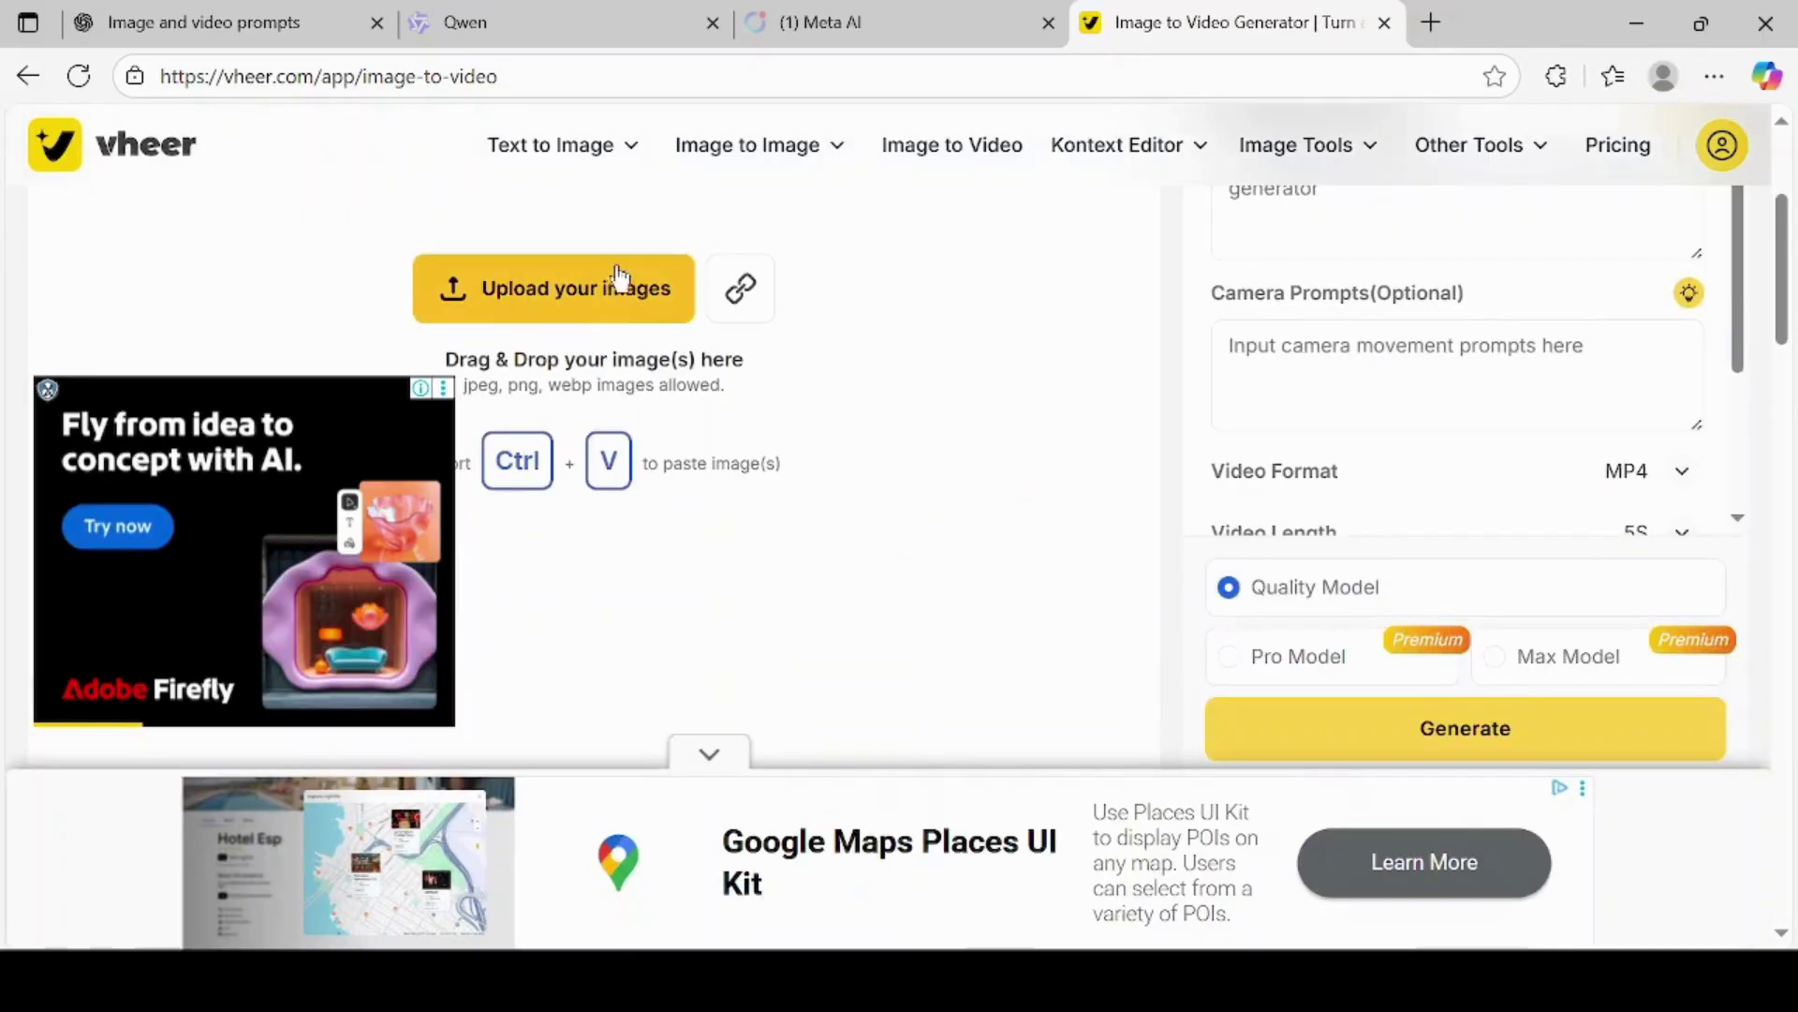
{"action": "left_click", "coordinate": [604, 286]}
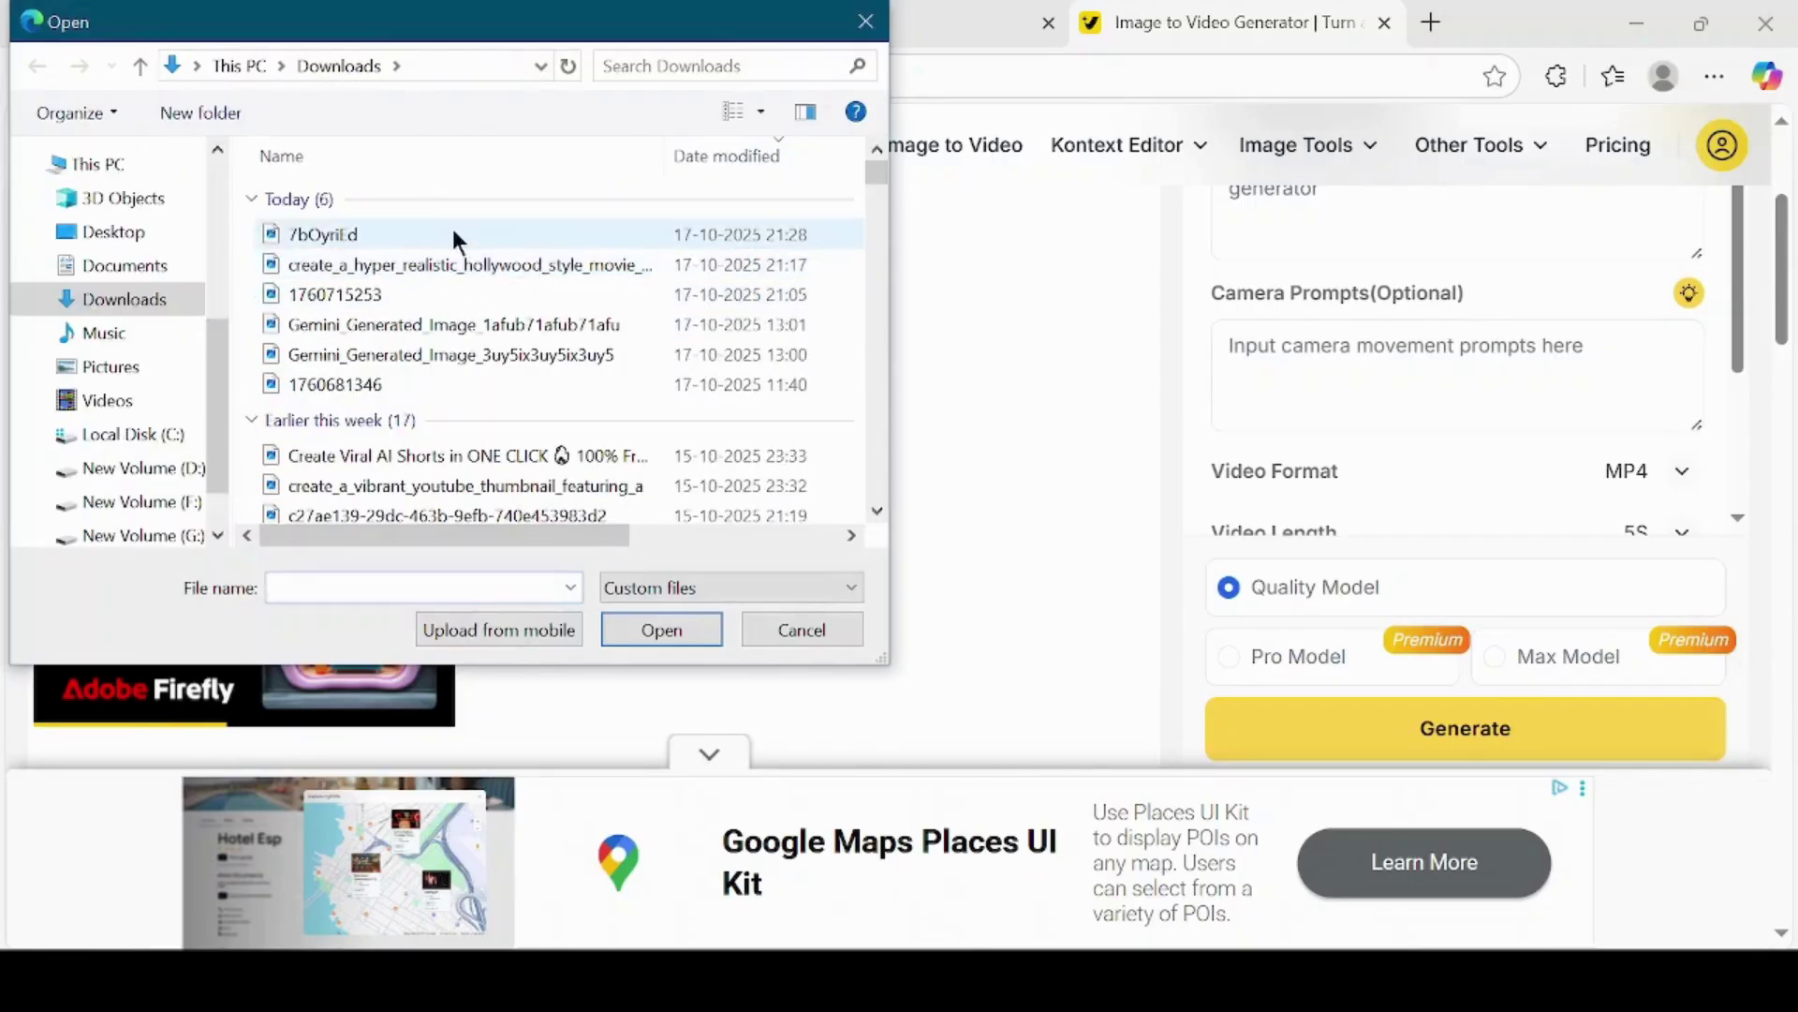
{"action": "double_click", "coordinate": [465, 233]}
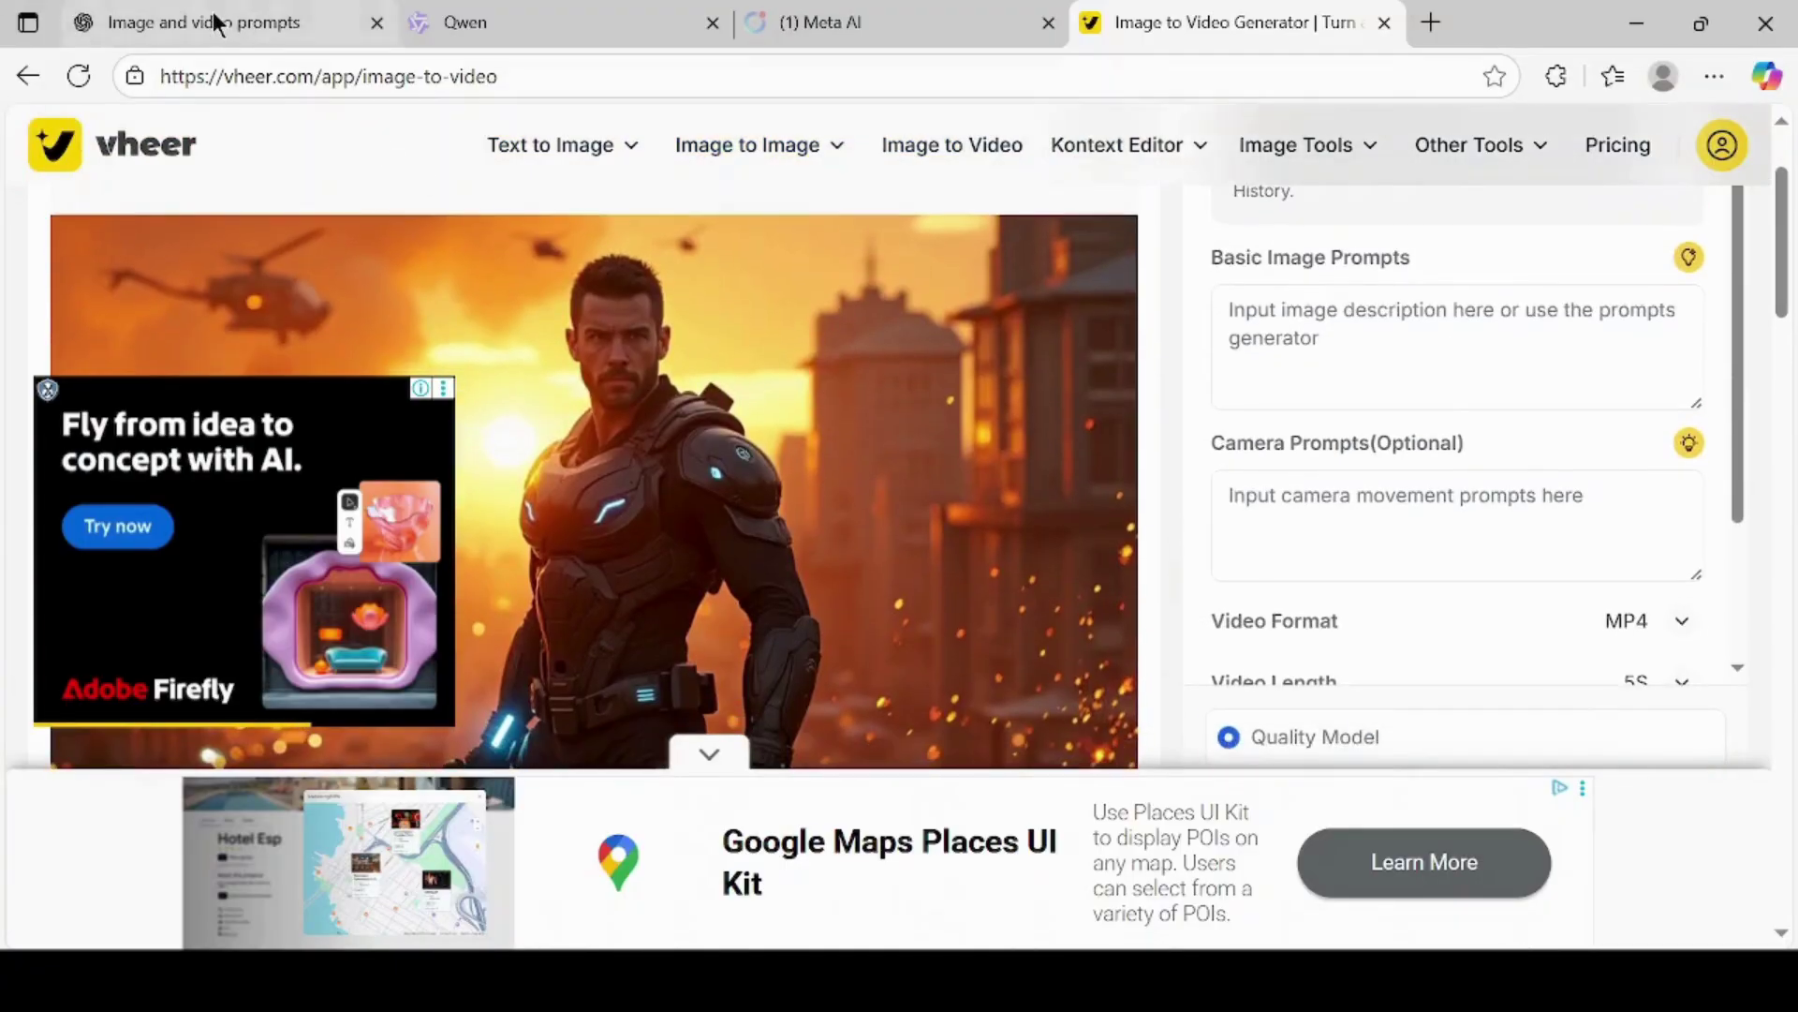
Copy the ChatGPT video prompt into Vheer's Basic Image Prompts box
{"action": "left_click", "coordinate": [214, 25]}
{"action": "scroll", "coordinate": [1330, 493], "scroll_direction": "down", "scroll_amount": 2}
{"action": "scroll", "coordinate": [1294, 546], "scroll_direction": "down", "scroll_amount": 2}
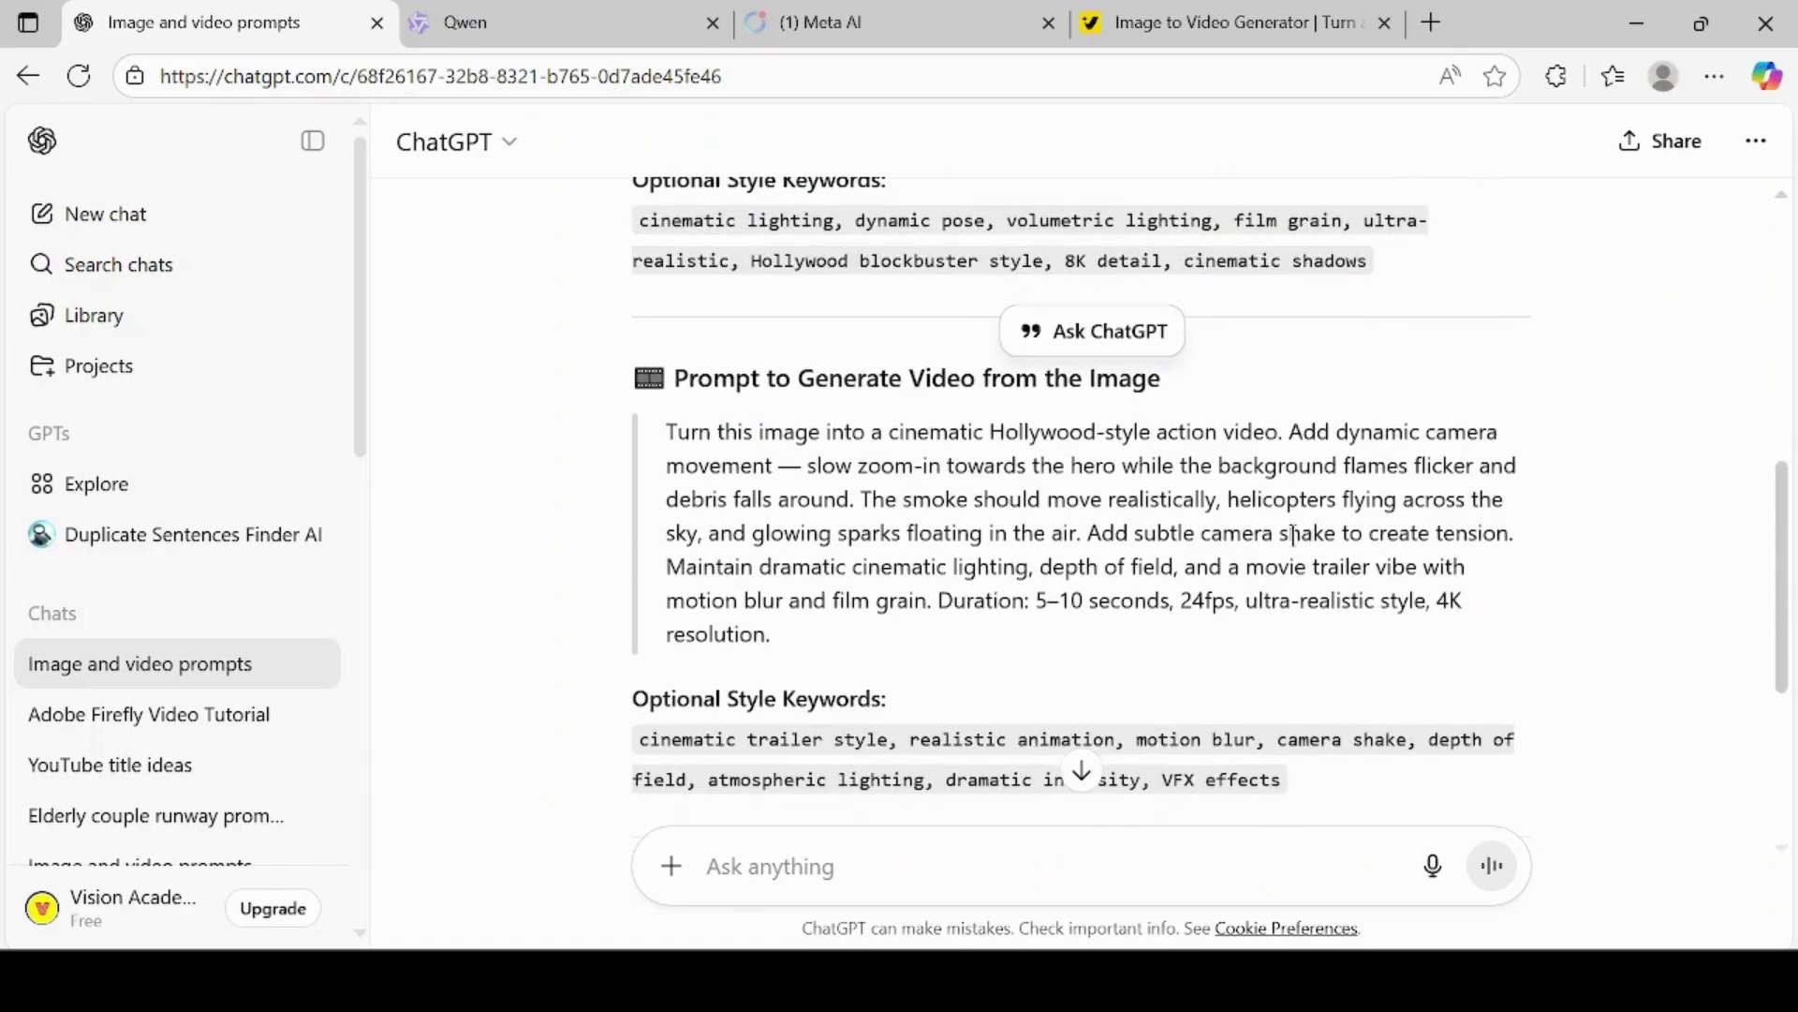
{"action": "triple_click", "coordinate": [1077, 486]}
{"action": "right_click", "coordinate": [1077, 491]}
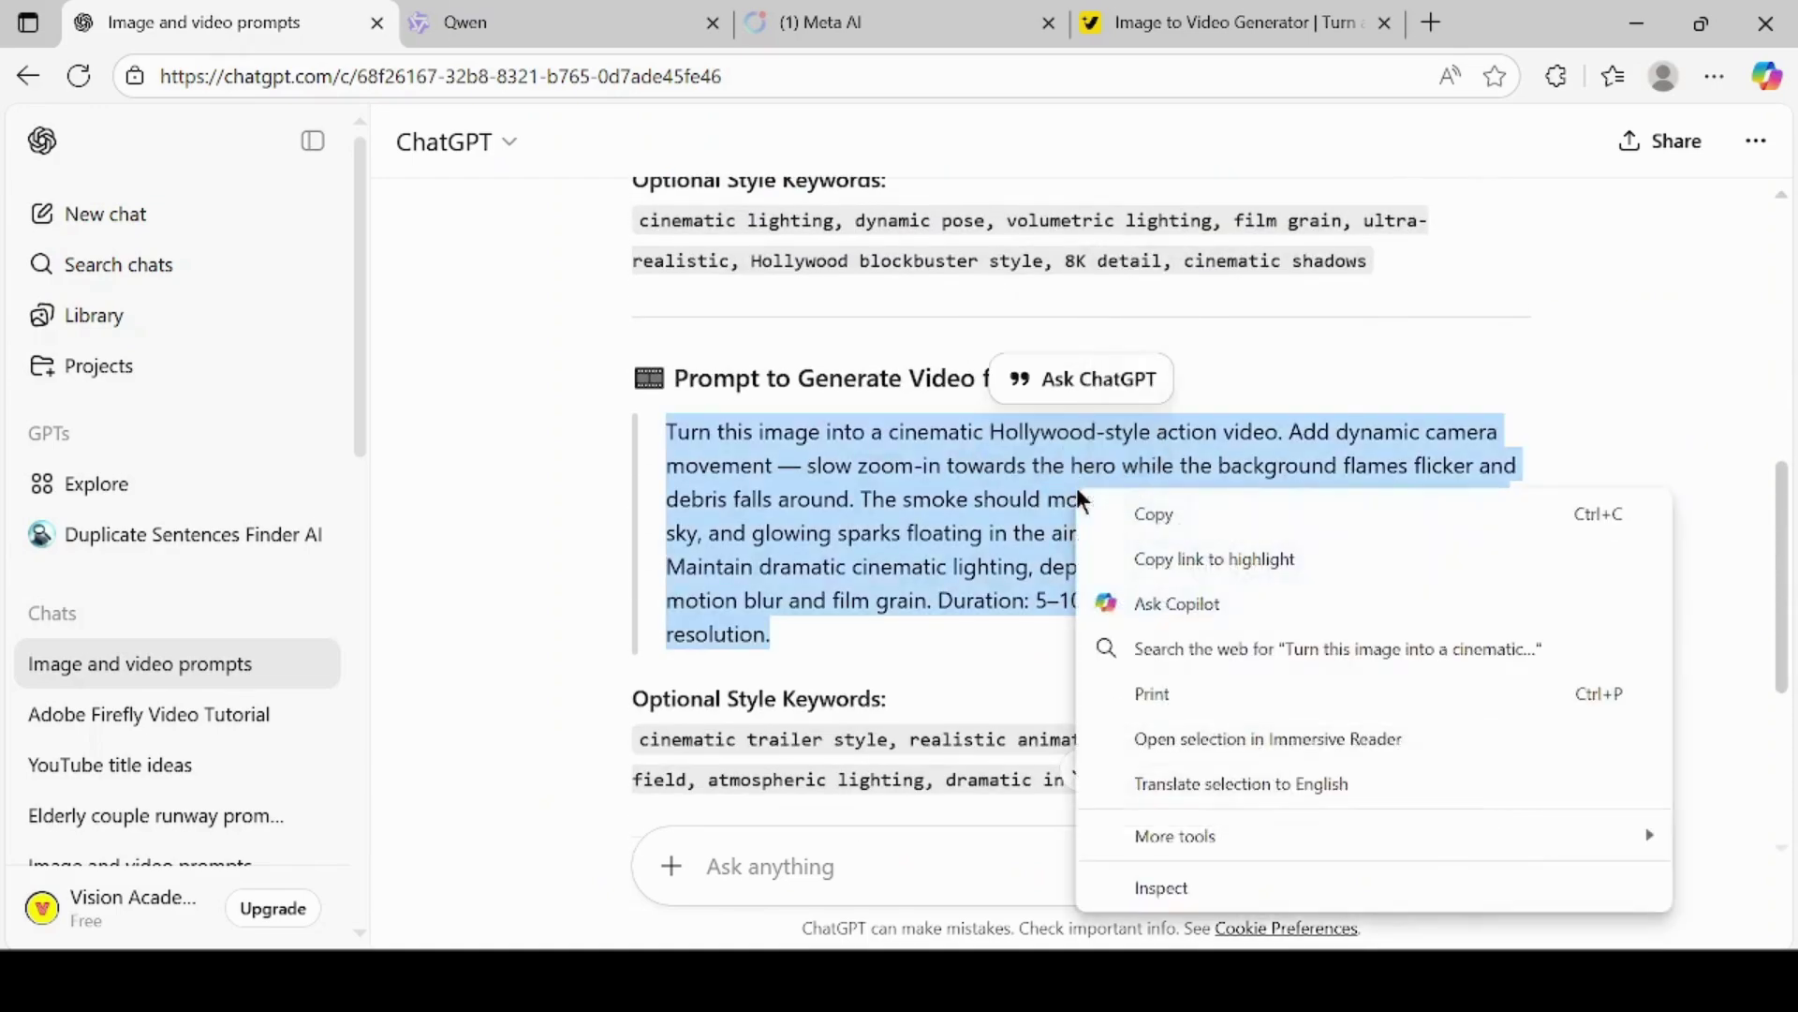
{"action": "left_click", "coordinate": [1157, 516]}
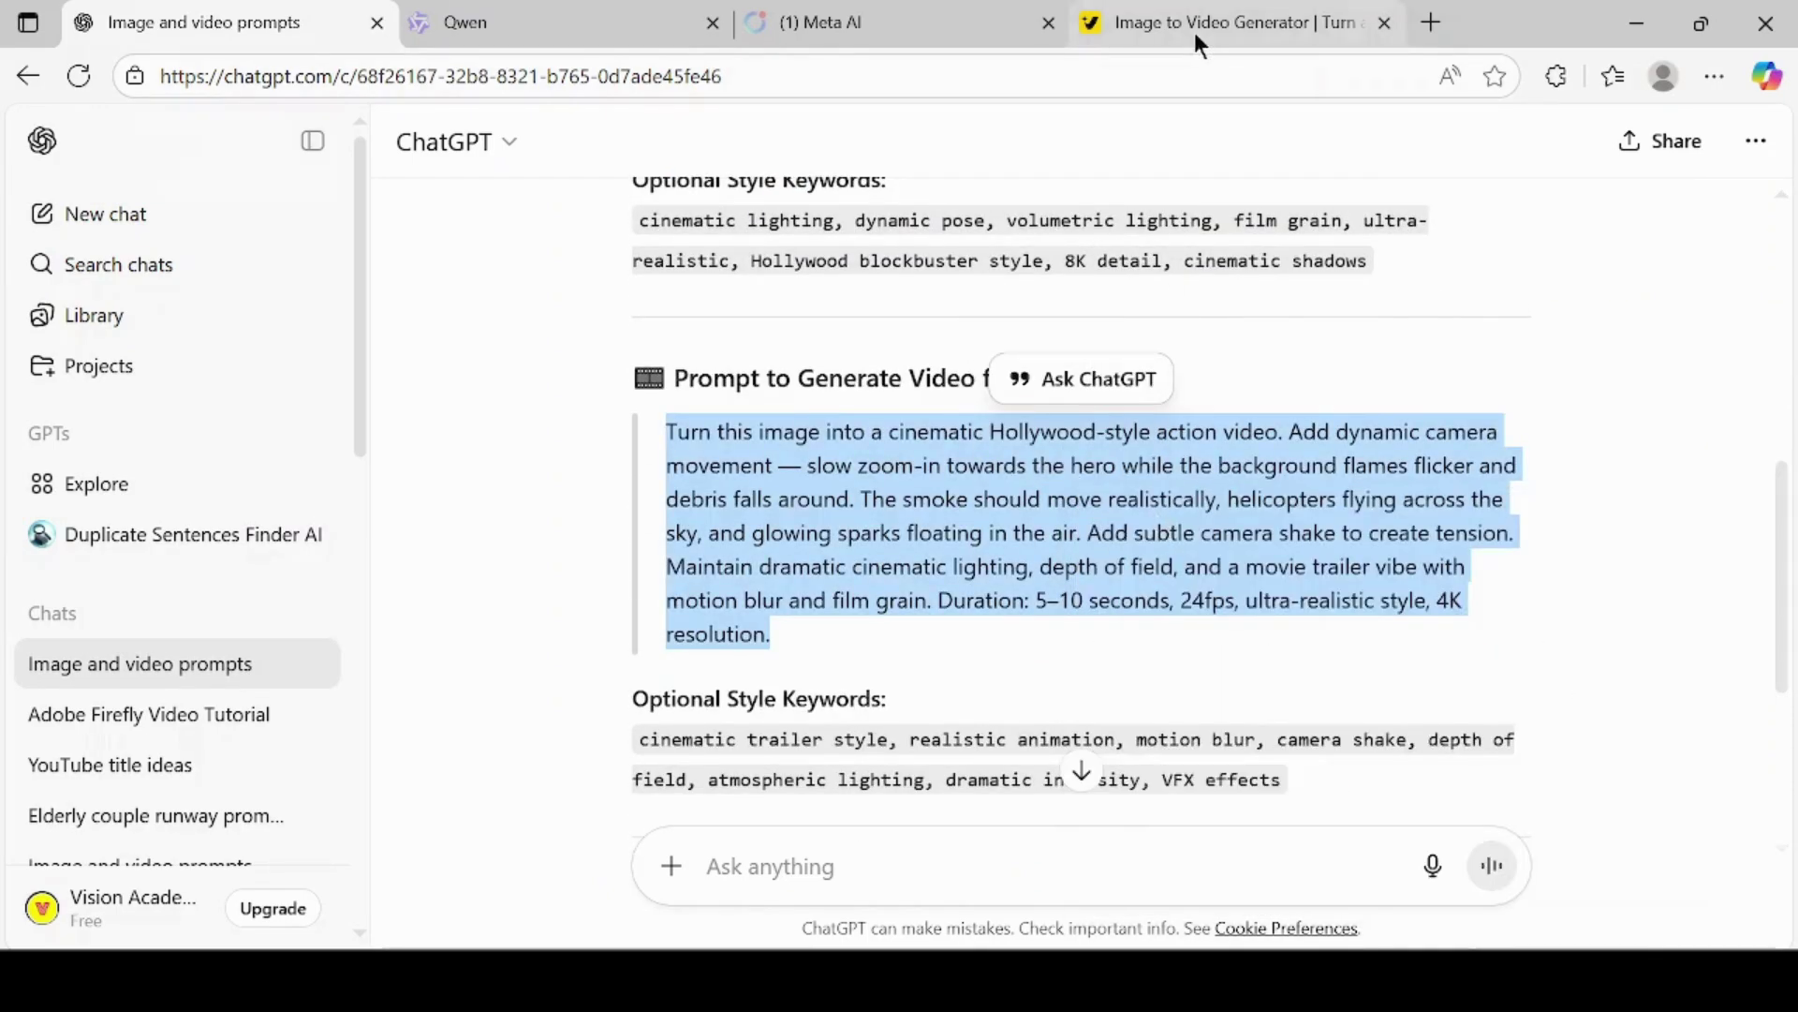
{"action": "left_click", "coordinate": [1192, 31]}
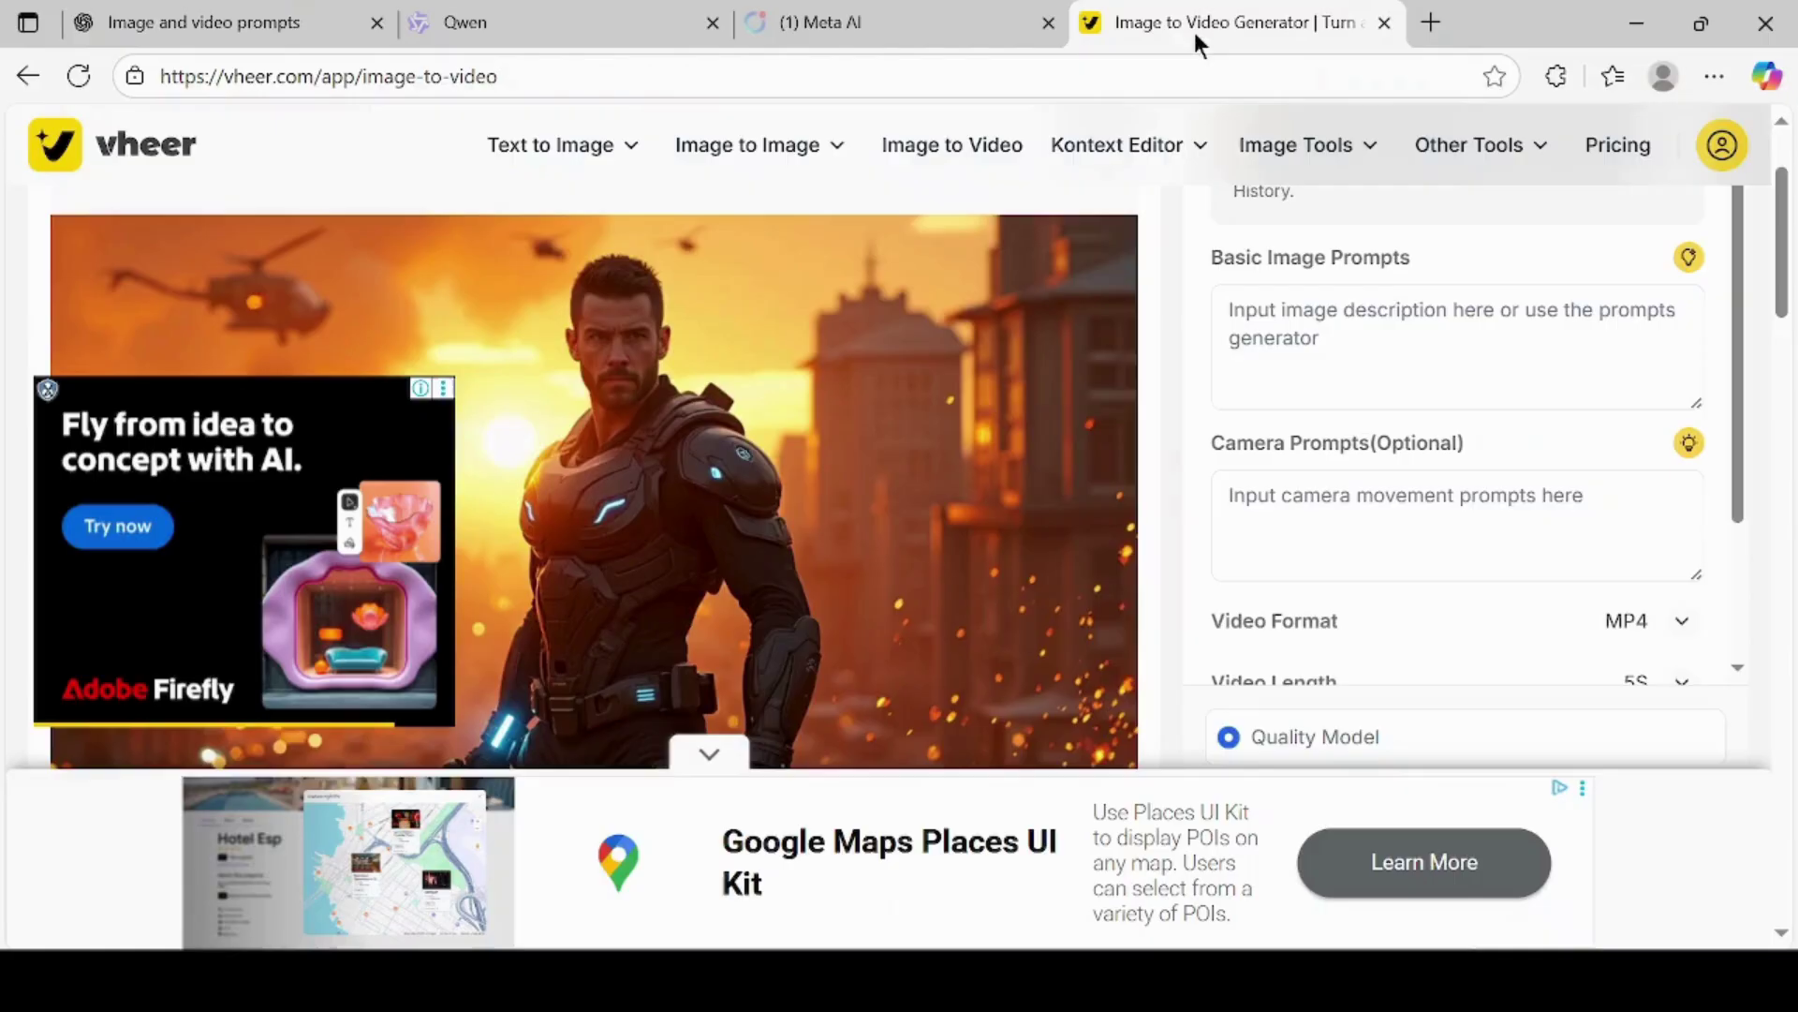
{"action": "left_click", "coordinate": [1416, 328]}
{"action": "right_click", "coordinate": [1416, 335]}
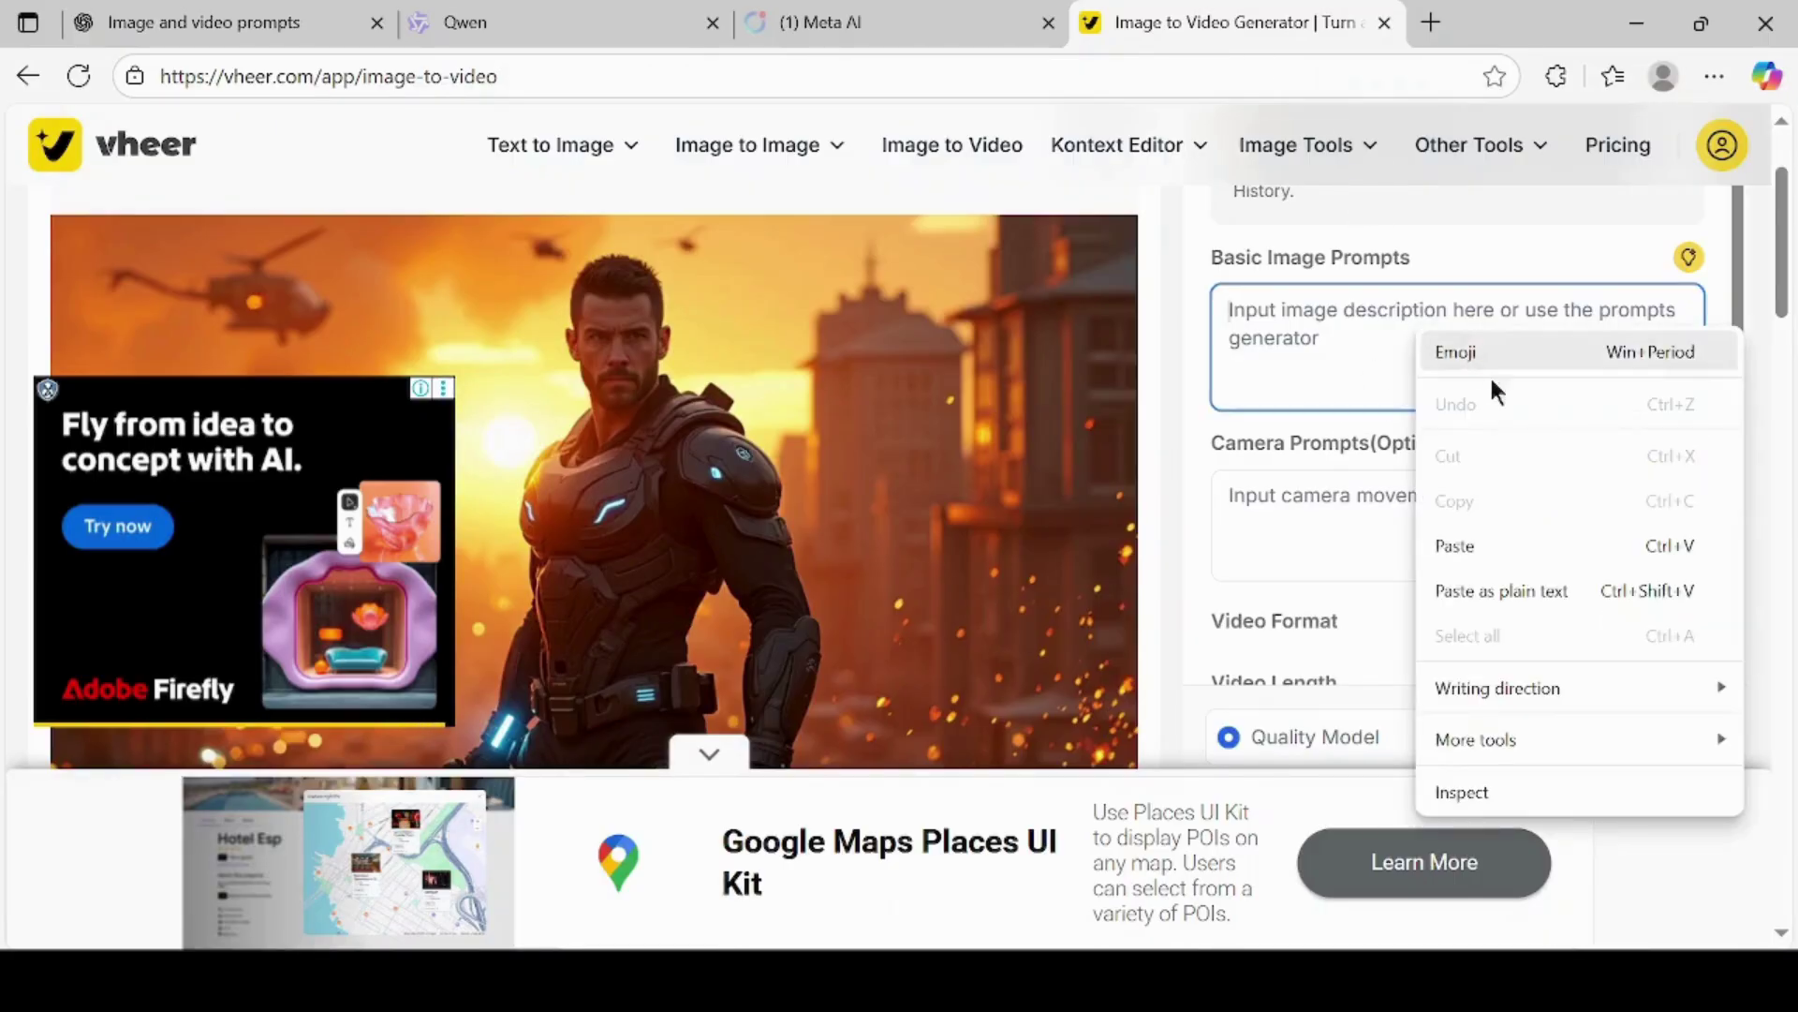
{"action": "left_click", "coordinate": [1487, 534]}
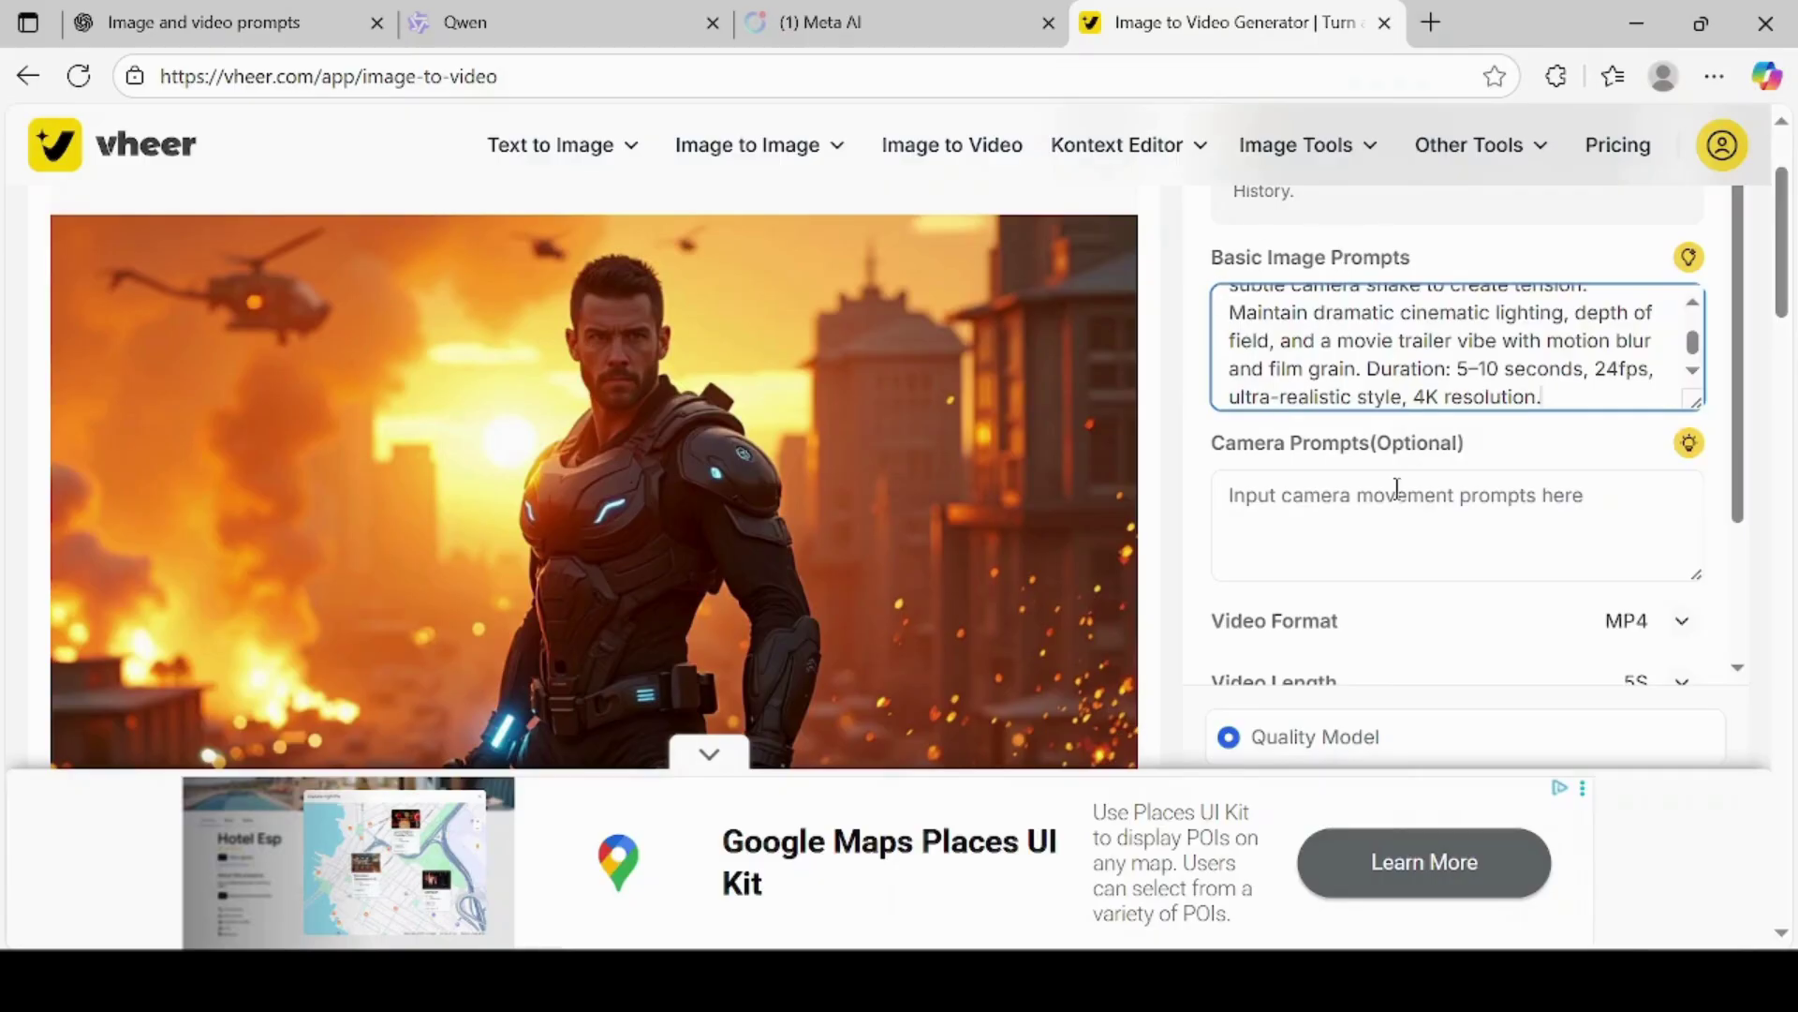
{"action": "scroll", "coordinate": [1426, 523], "scroll_direction": "down", "scroll_amount": 1}
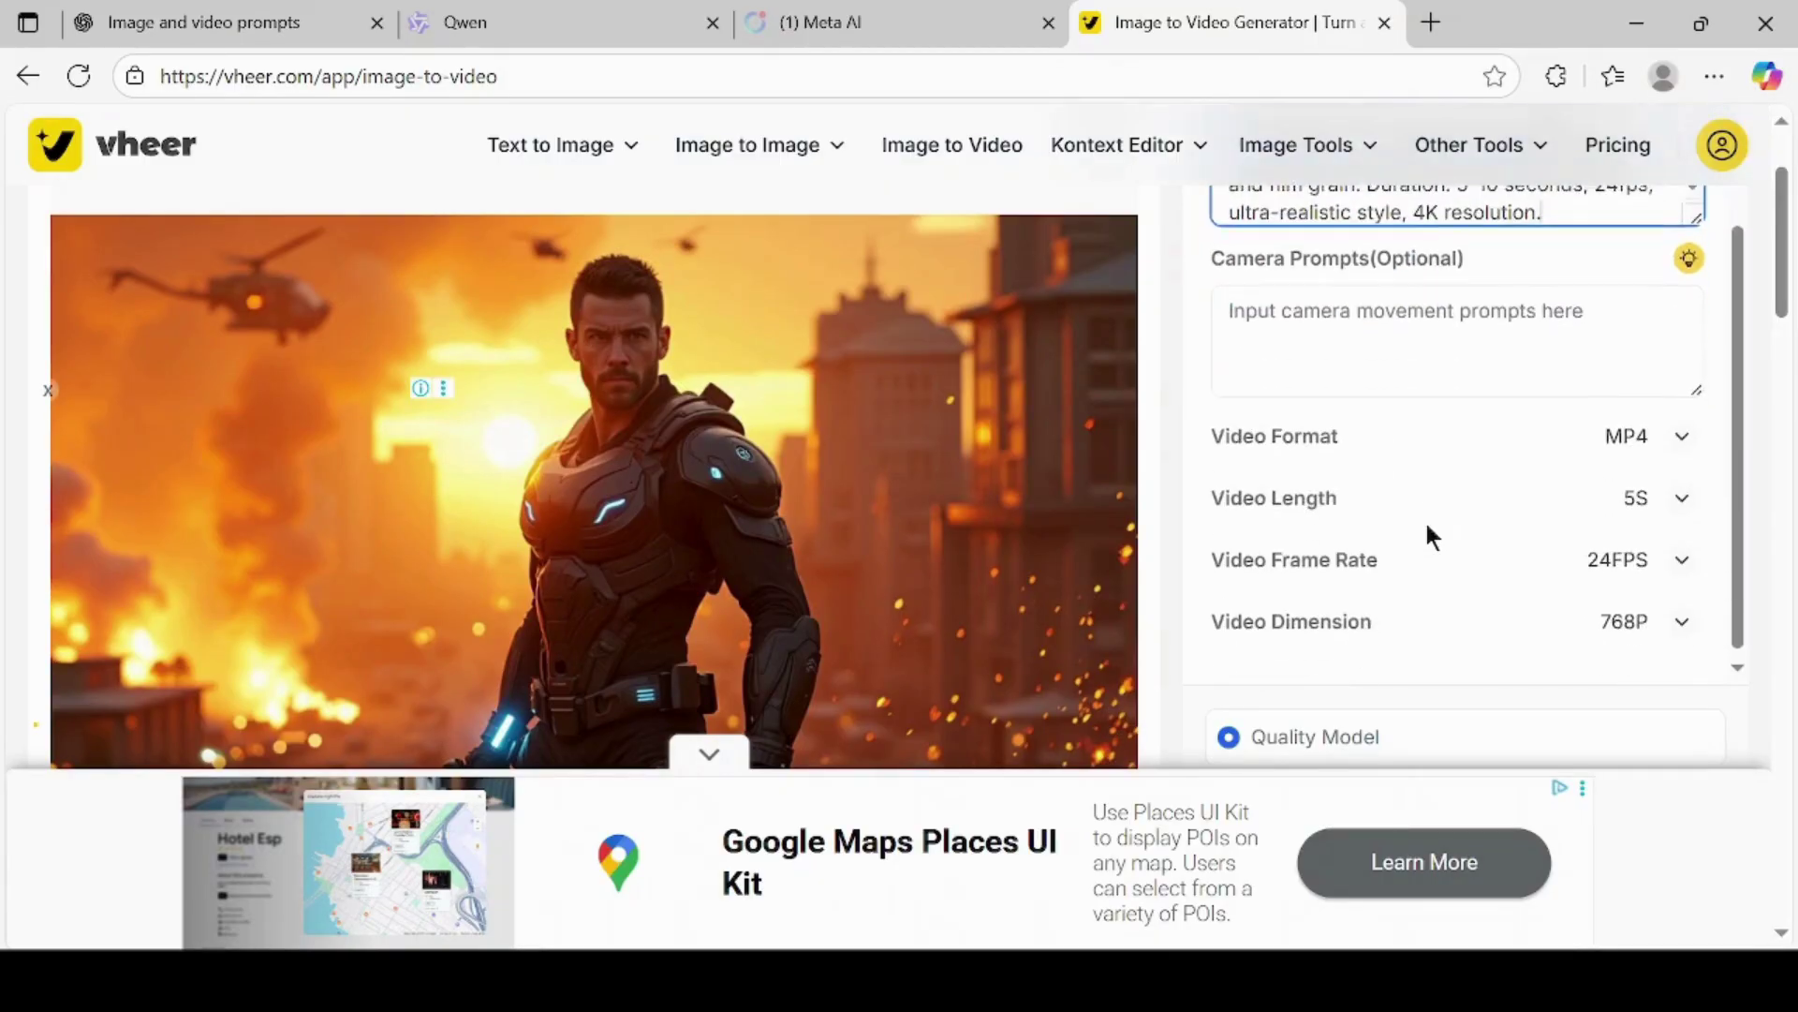
Set the frame rate to 25 FPS, generate the 5-second video and download it
{"action": "left_click", "coordinate": [1682, 494]}
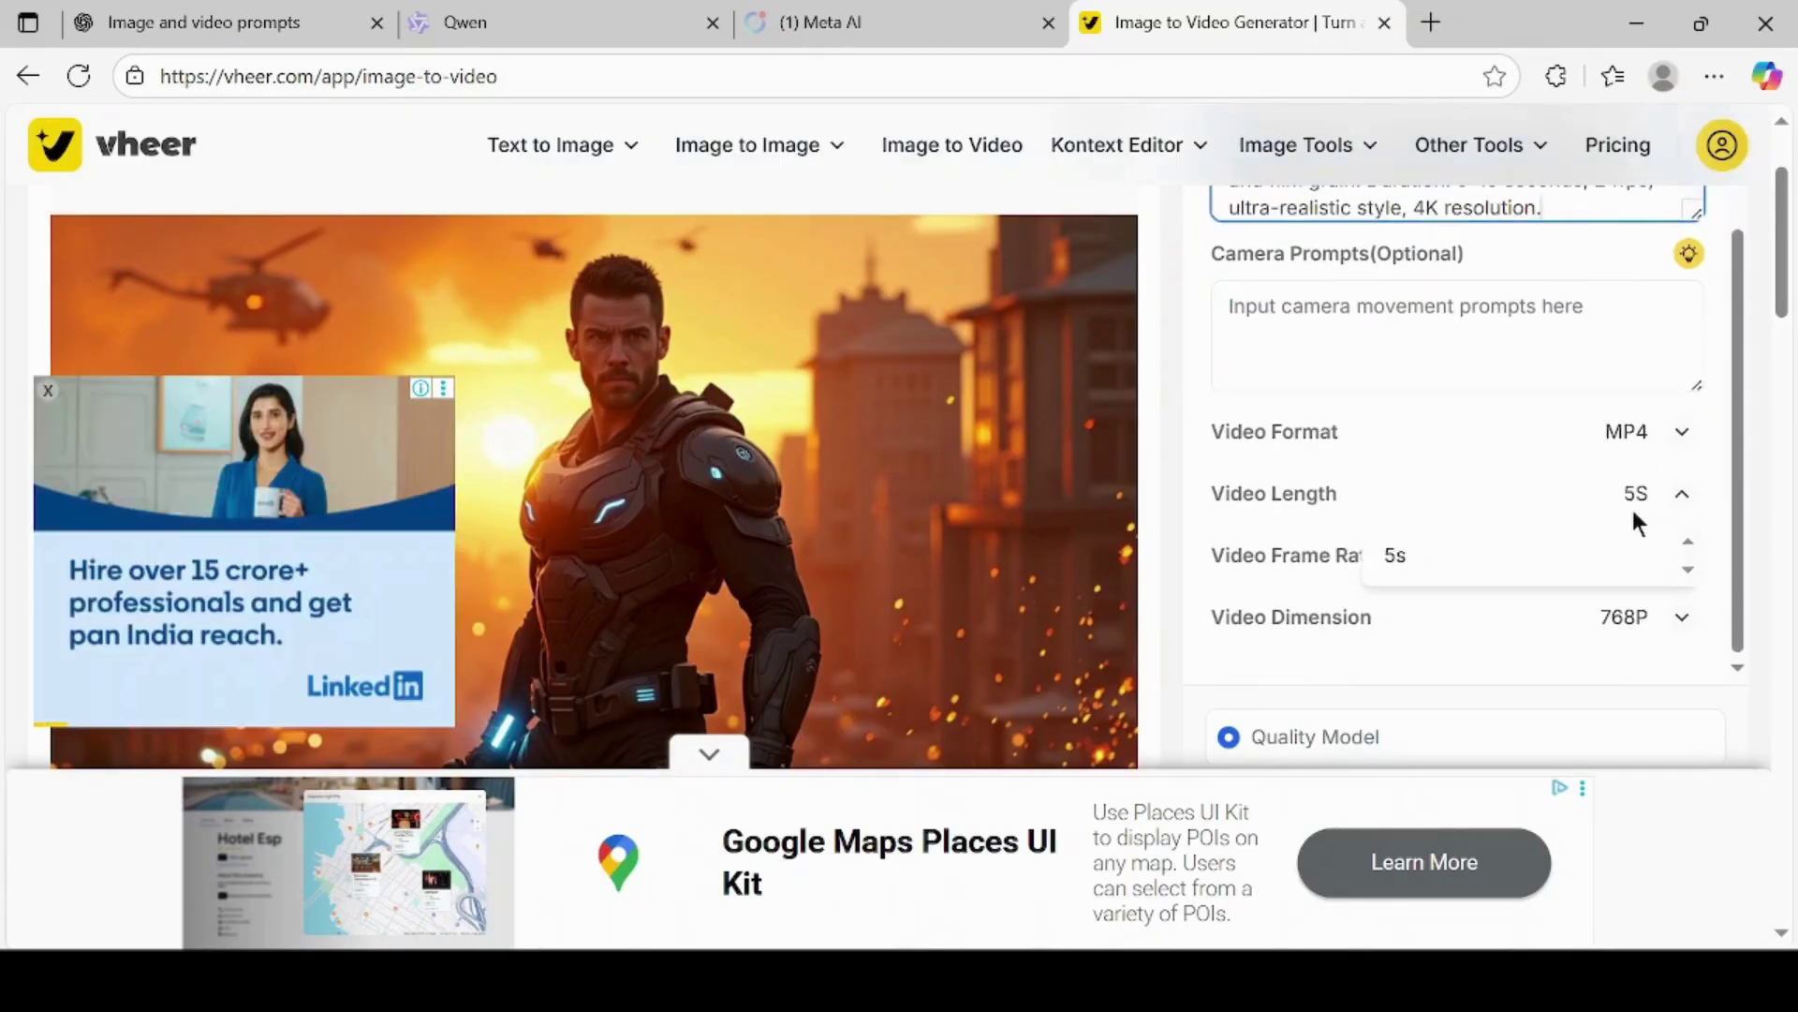
{"action": "left_click", "coordinate": [1682, 558]}
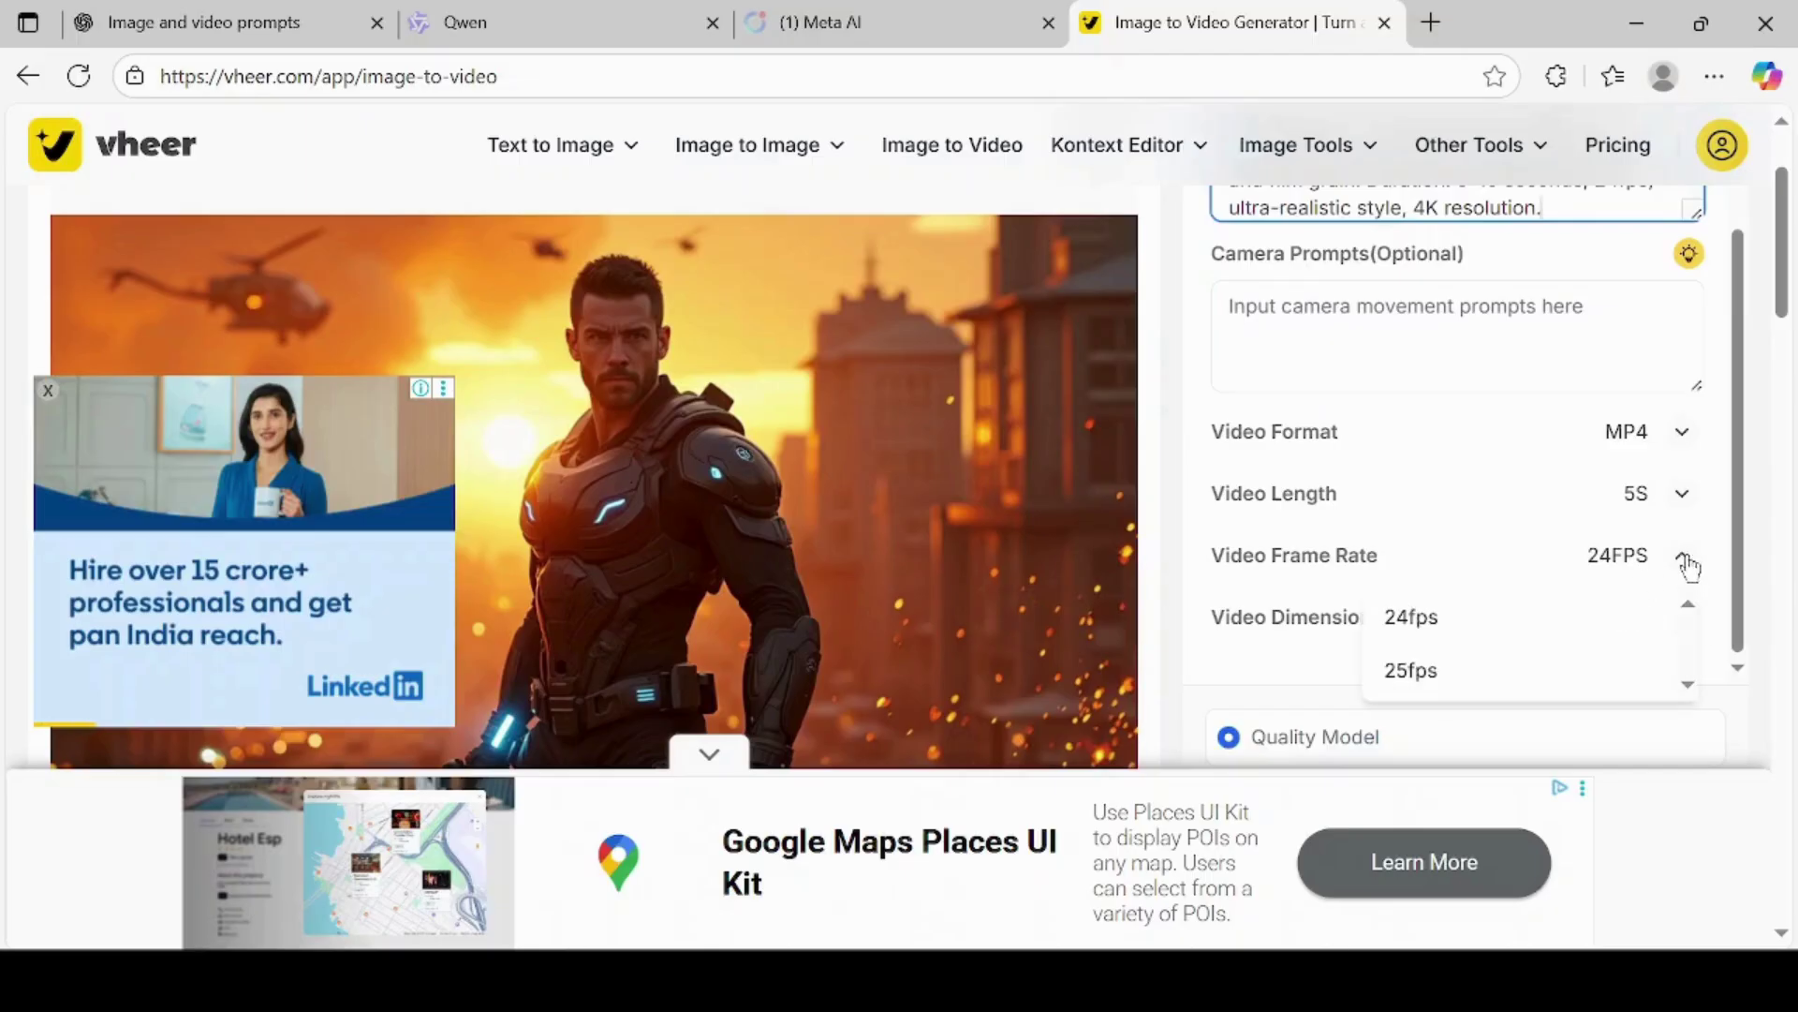
{"action": "left_click", "coordinate": [1488, 680]}
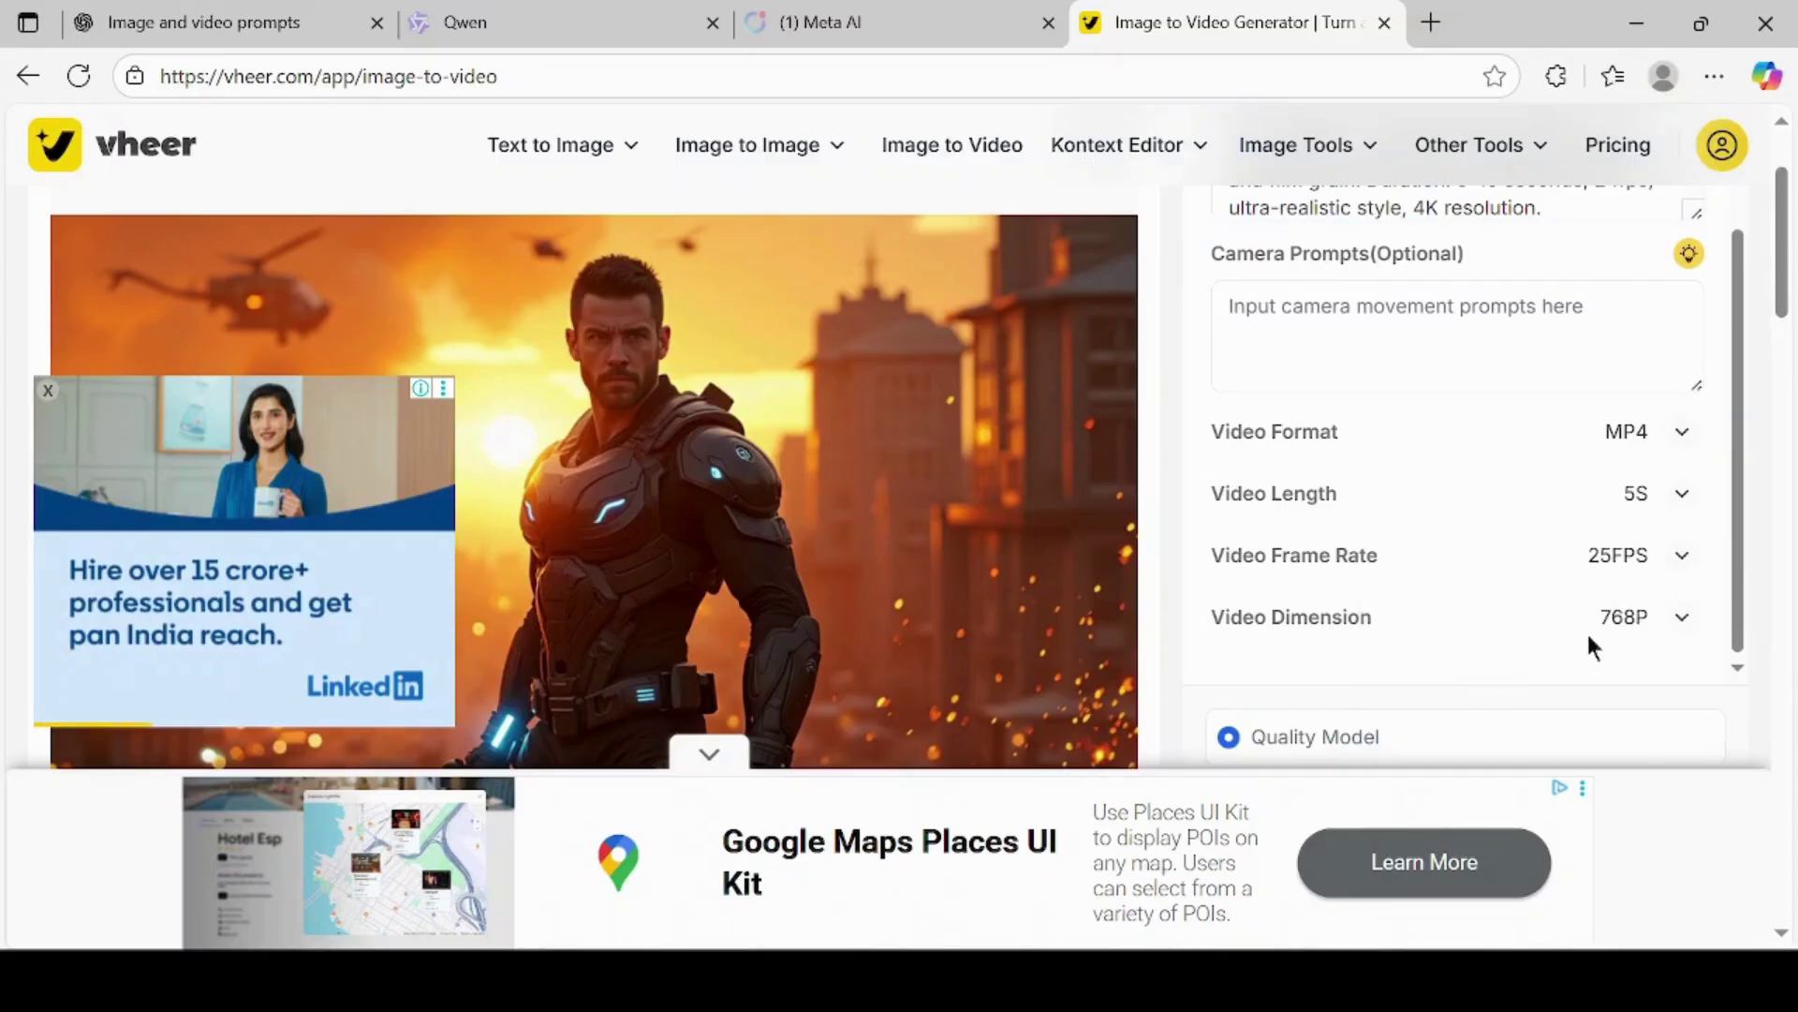
{"action": "scroll", "coordinate": [1589, 636], "scroll_direction": "down", "scroll_amount": 3}
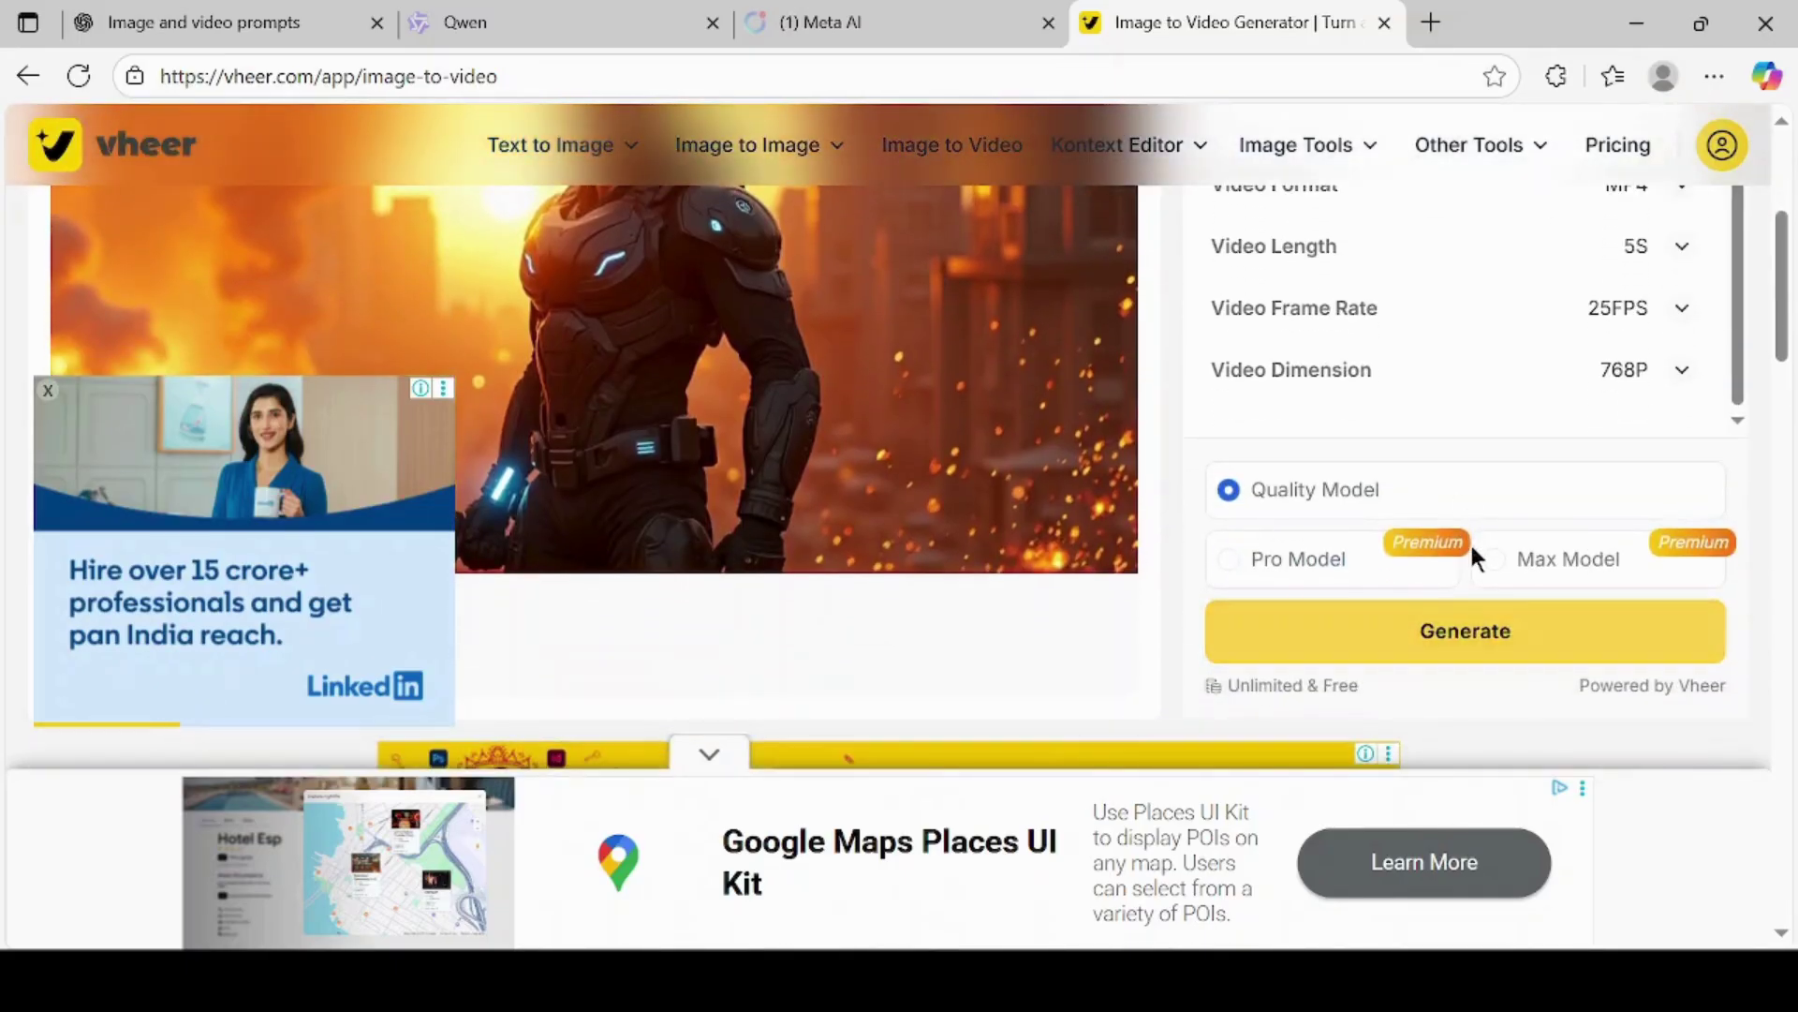
{"action": "left_click", "coordinate": [1471, 635]}
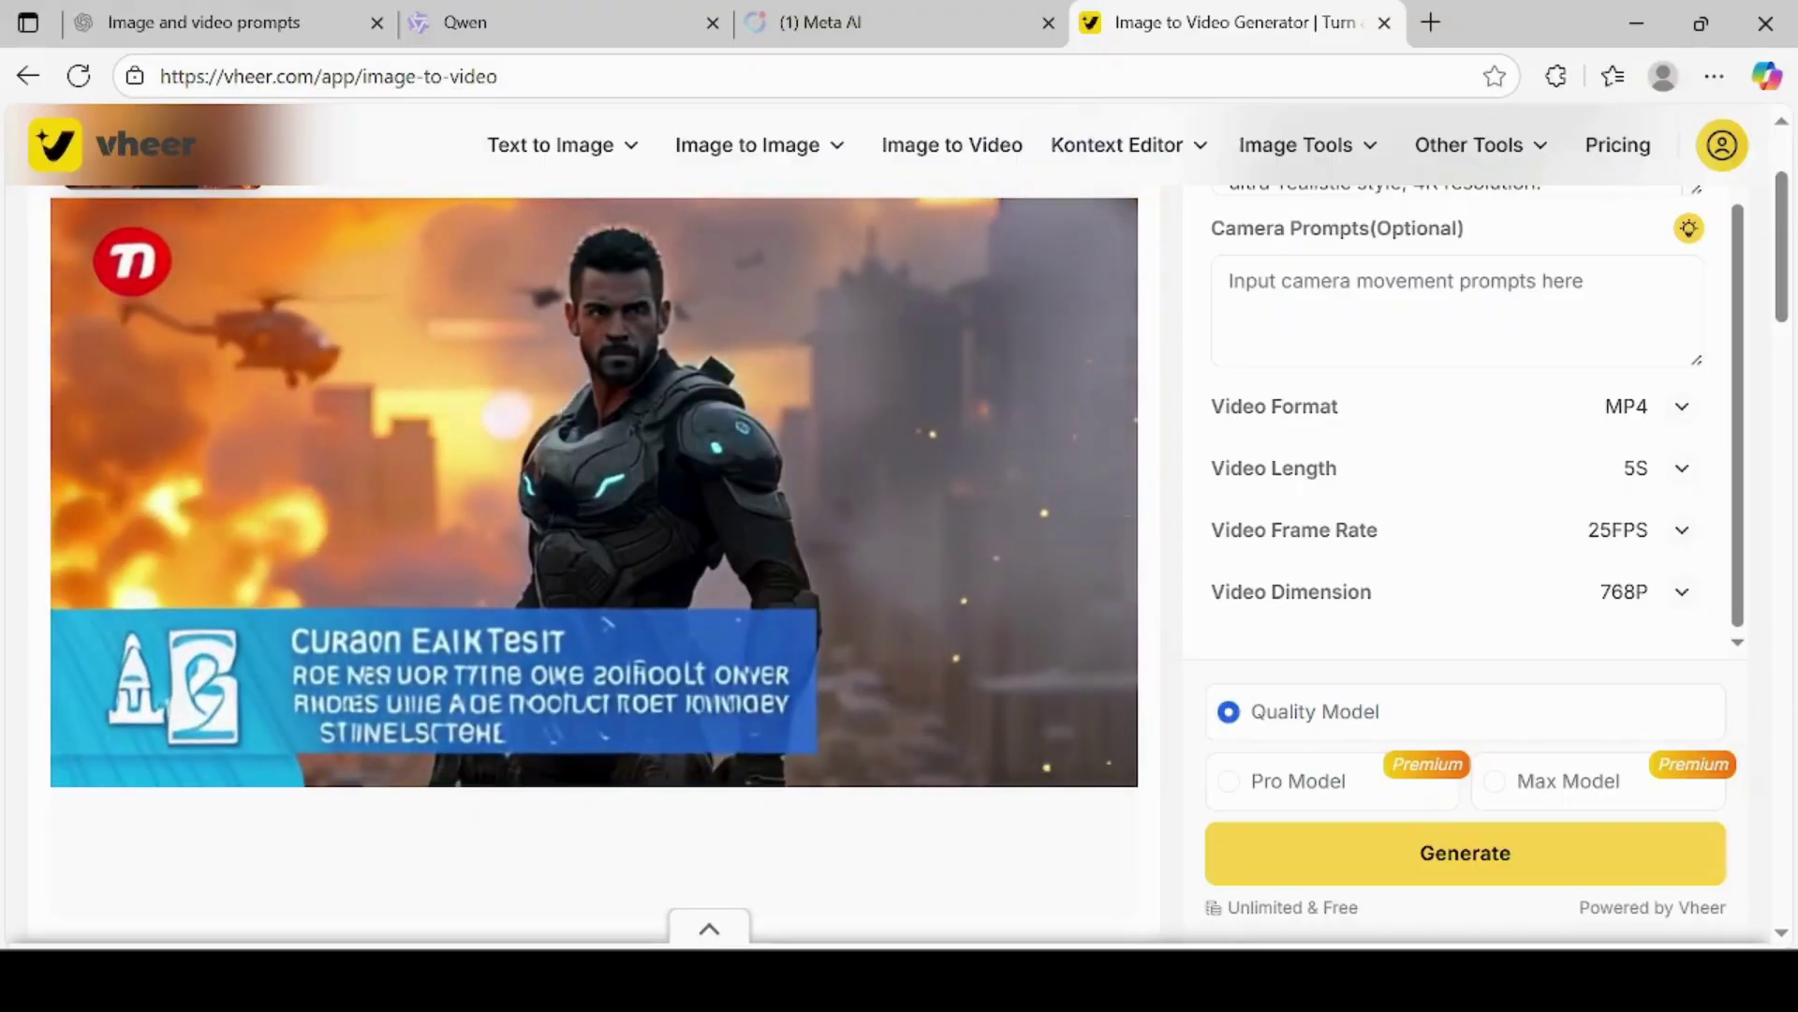
{"action": "scroll", "coordinate": [1032, 582], "scroll_direction": "up", "scroll_amount": 2}
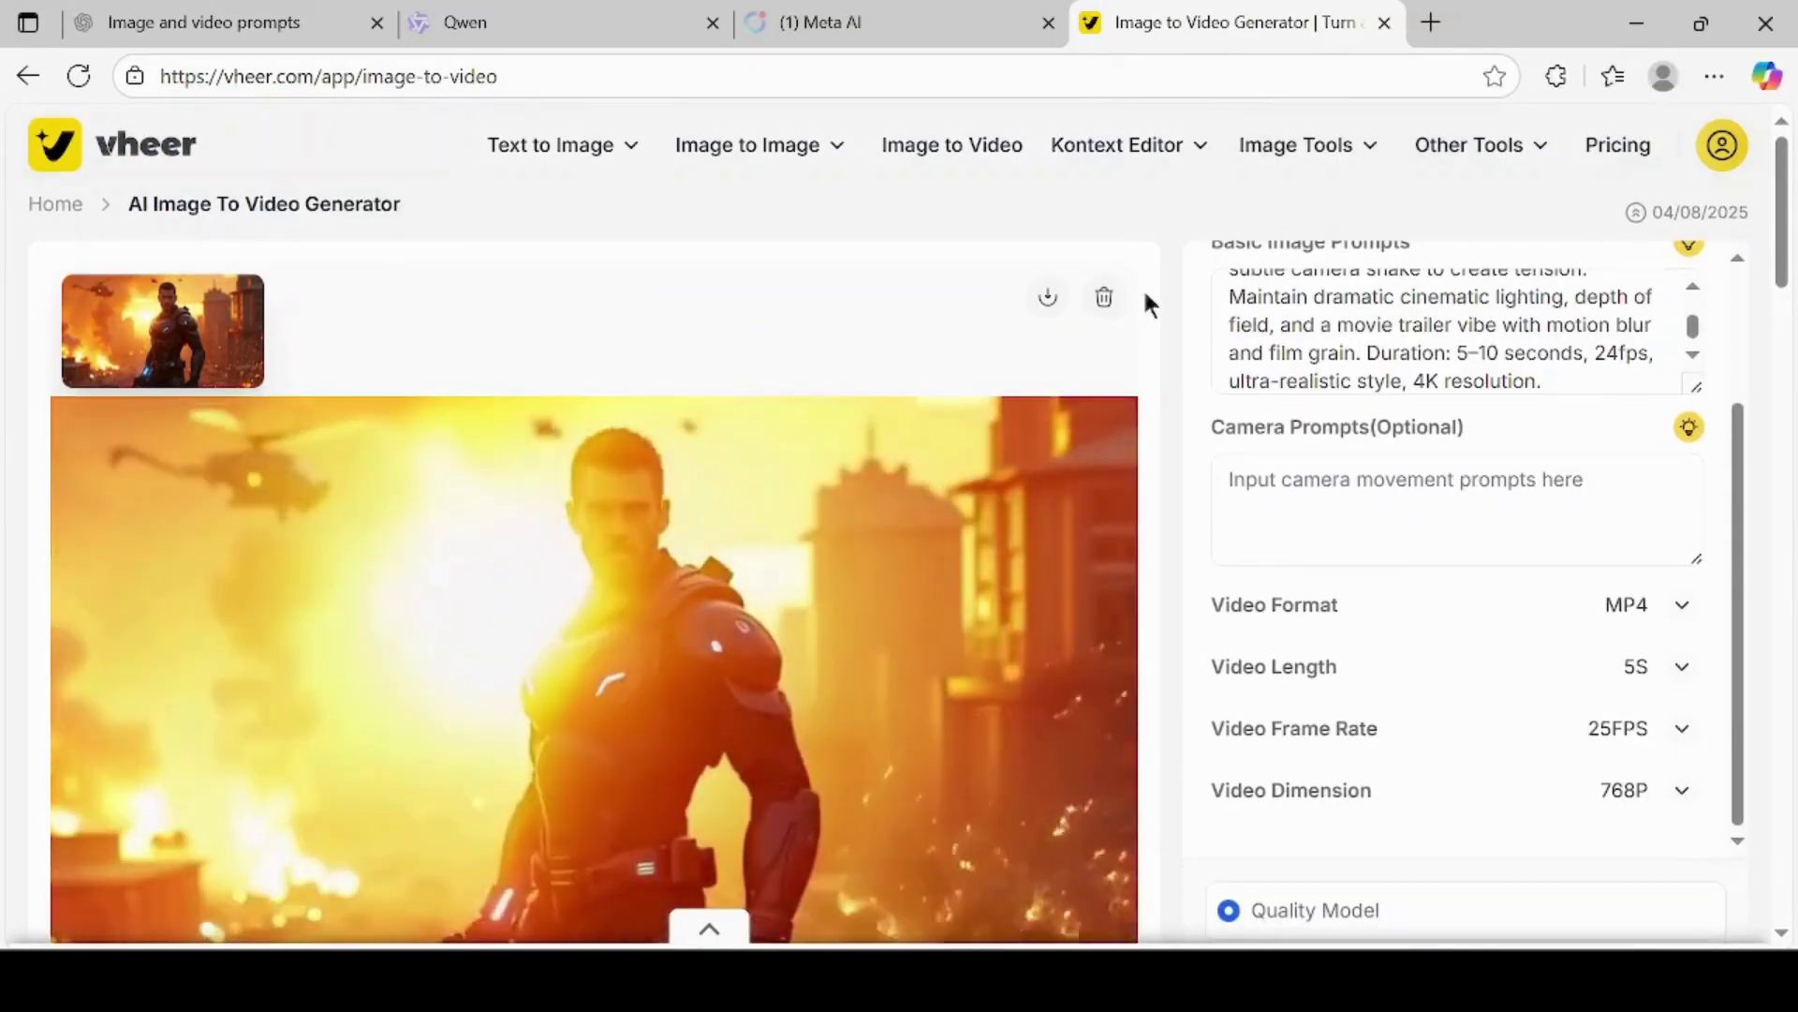
{"action": "left_click", "coordinate": [1049, 309]}
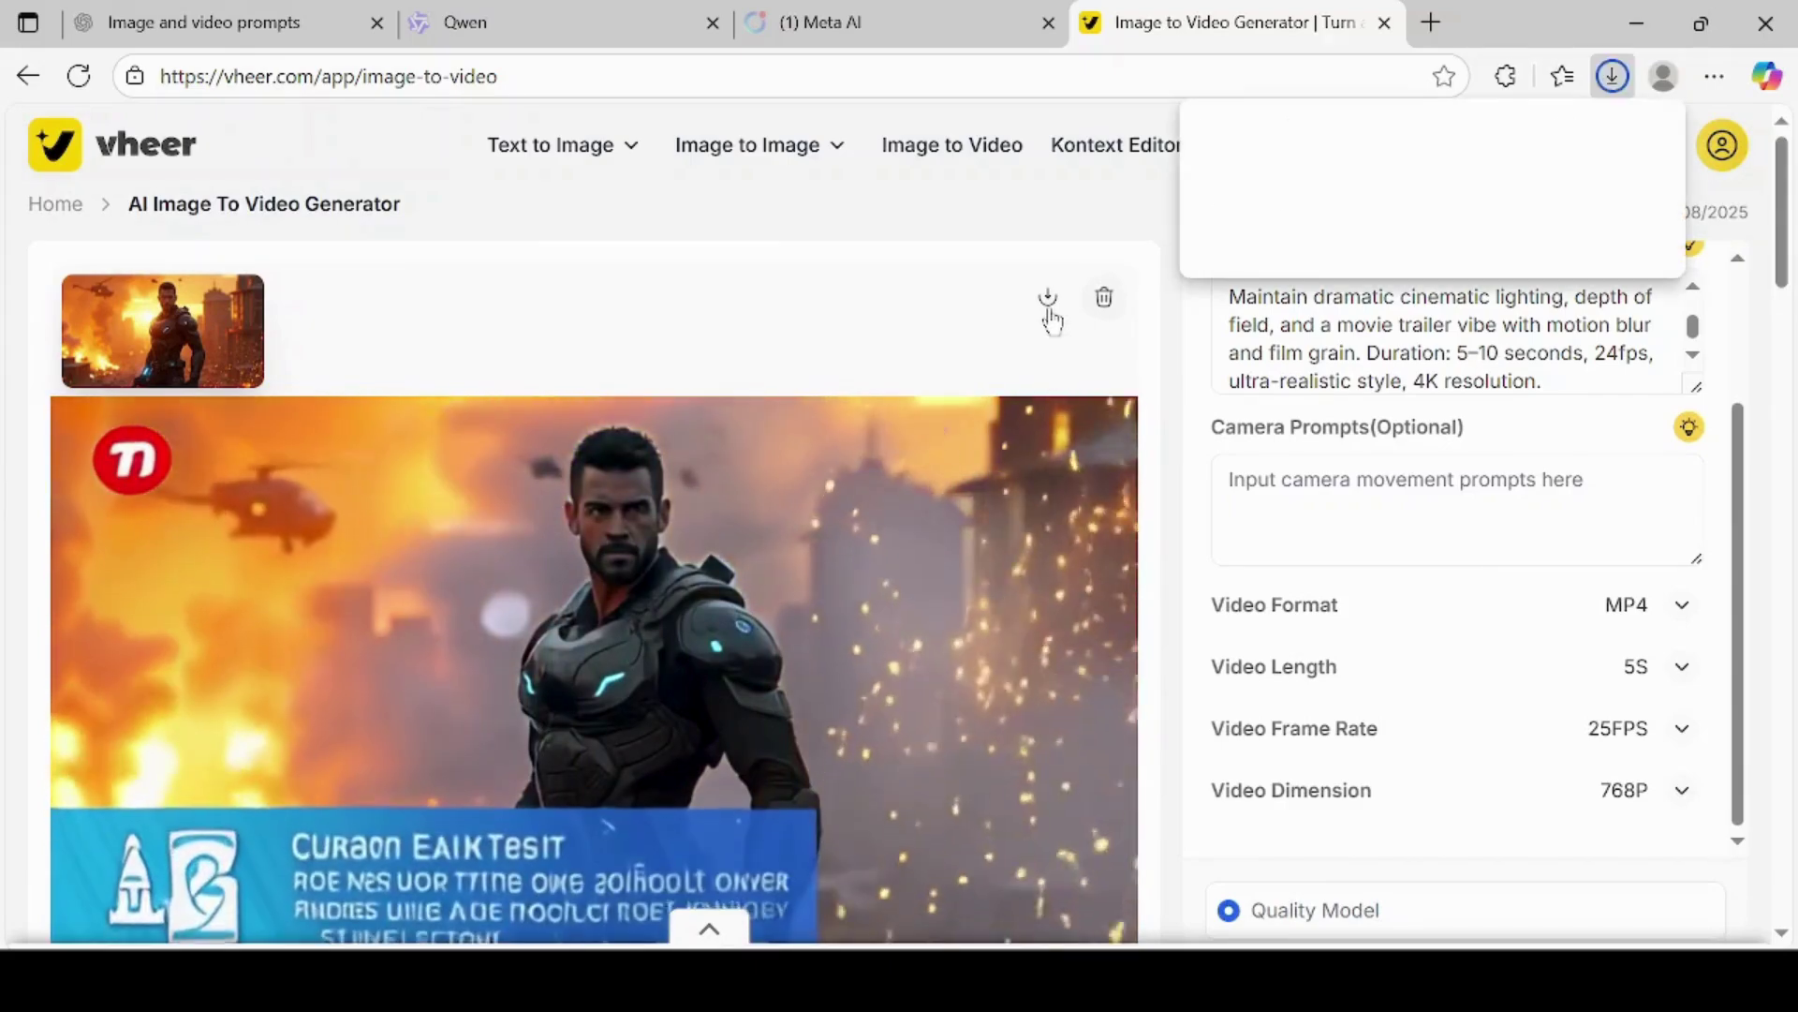